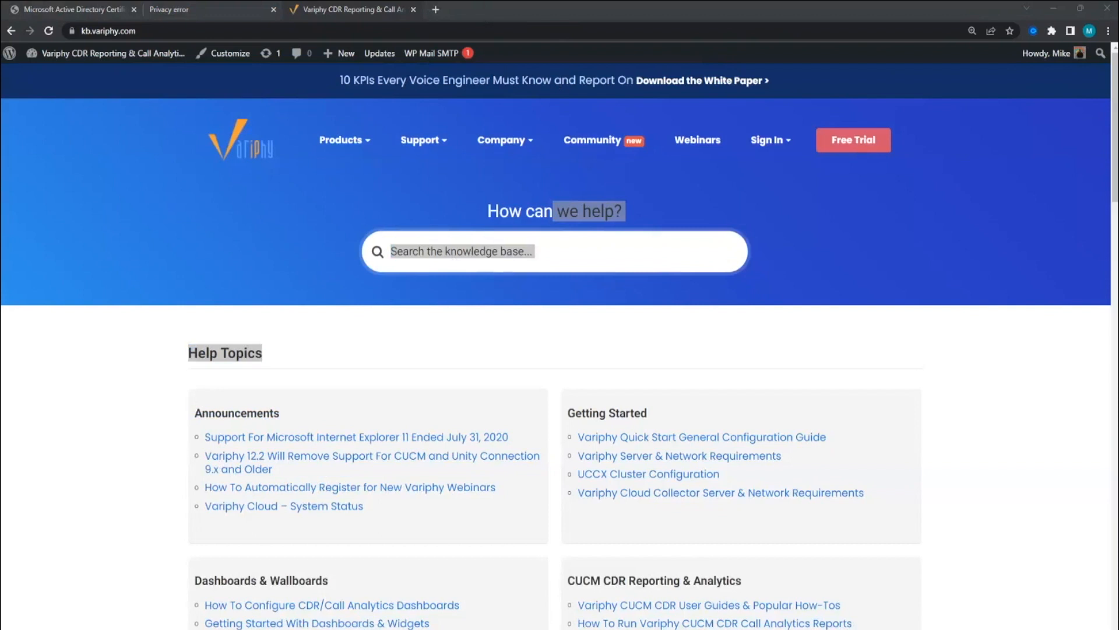
- Search the knowledge base for 'certificate windows' and open the Active-Directory-signed TLS certificate article
{"action": "left_click", "coordinate": [554, 257]}
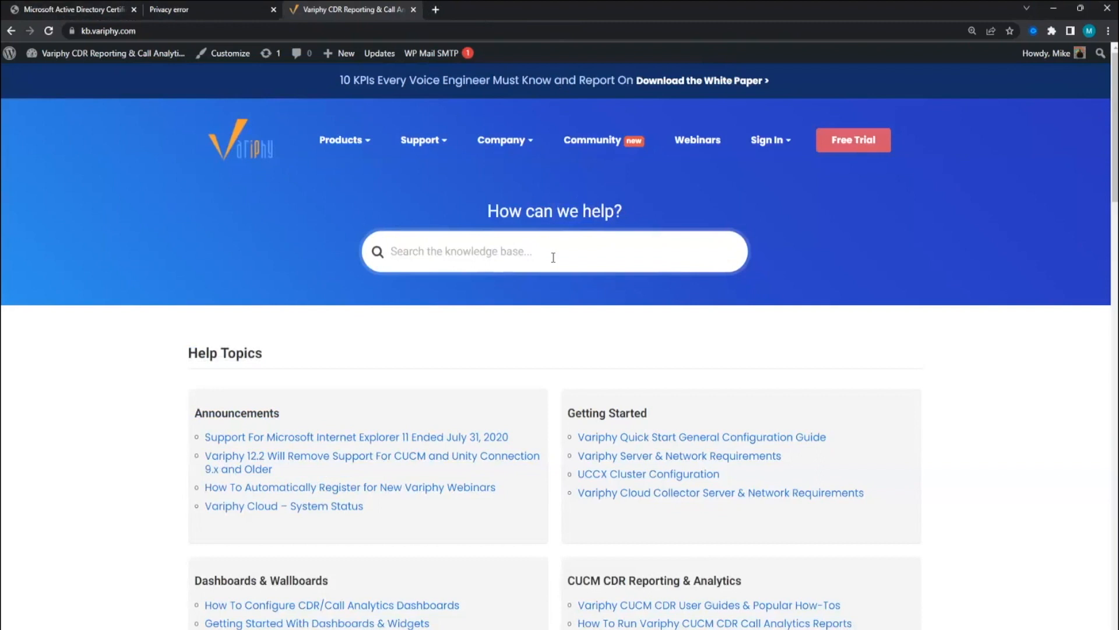
{"action": "type", "text": "certif"}
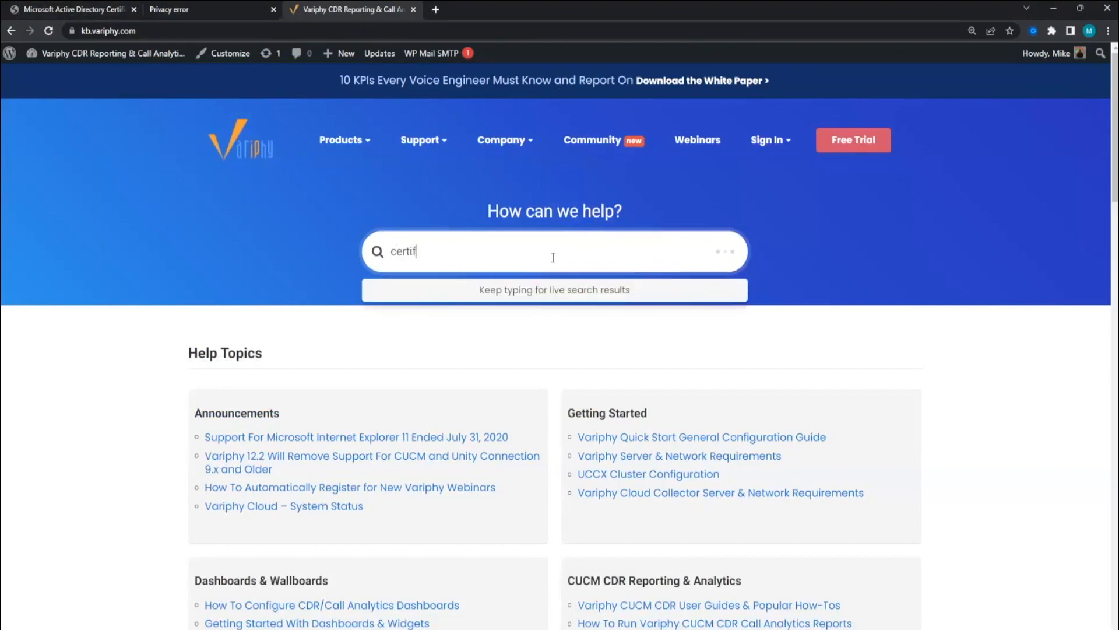
{"action": "type", "text": "icate windows"}
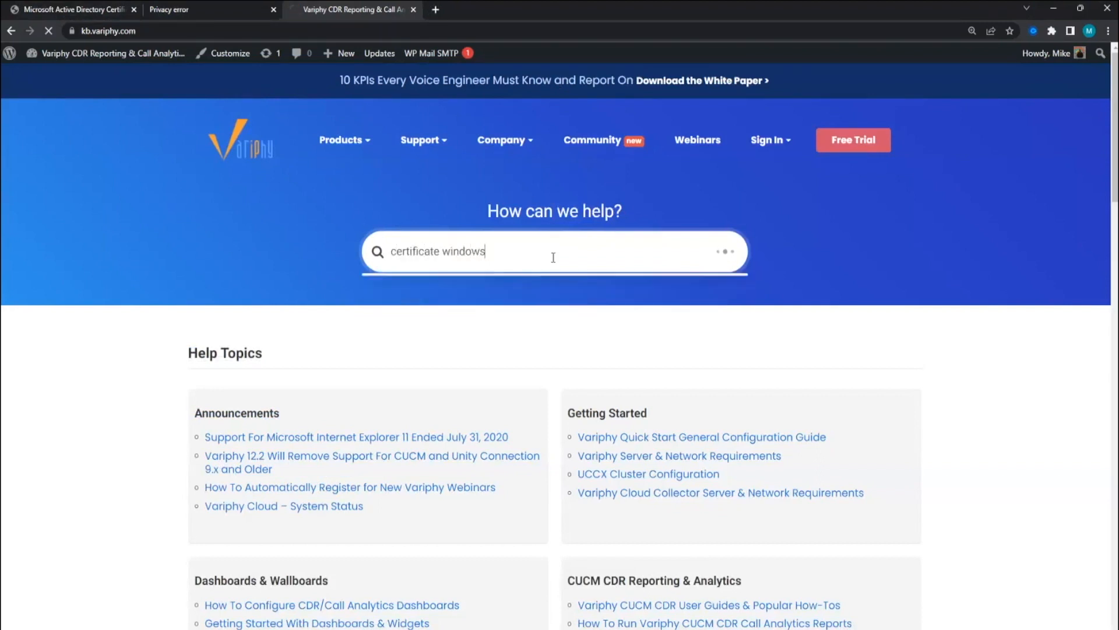
{"action": "key", "text": "Return"}
{"action": "left_click", "coordinate": [432, 273]}
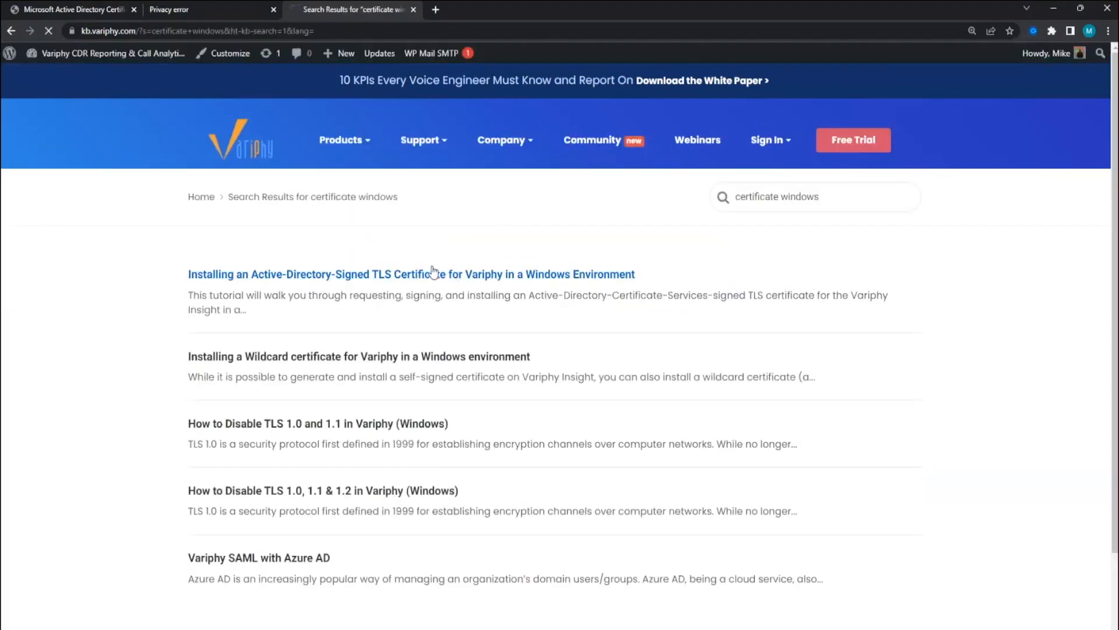
{"action": "scroll", "coordinate": [595, 280], "scroll_direction": "down", "scroll_amount": 2}
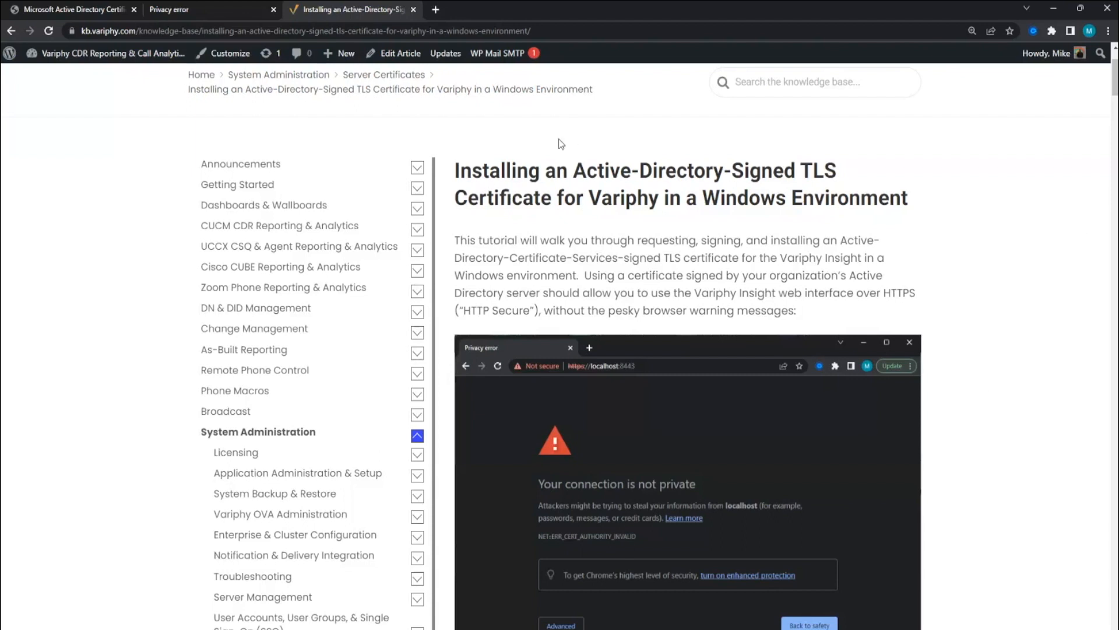
- Switch to the localhost:8443 privacy error tab and check why it is marked not secure
{"action": "left_click", "coordinate": [157, 9]}
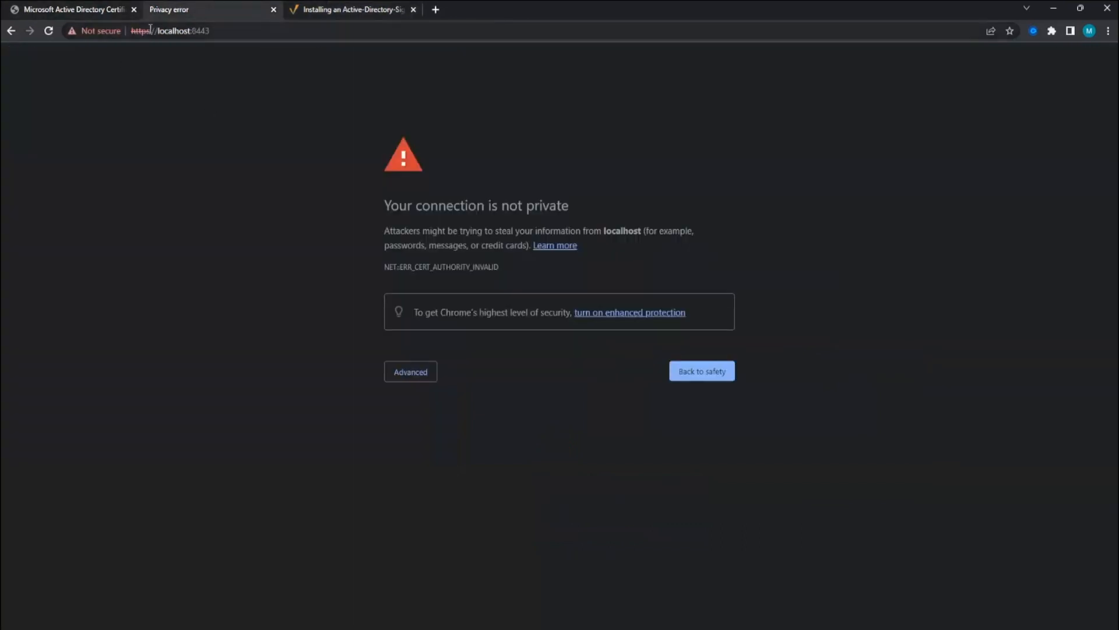
{"action": "left_click", "coordinate": [133, 31]}
{"action": "left_click", "coordinate": [90, 31]}
{"action": "key", "text": "Escape"}
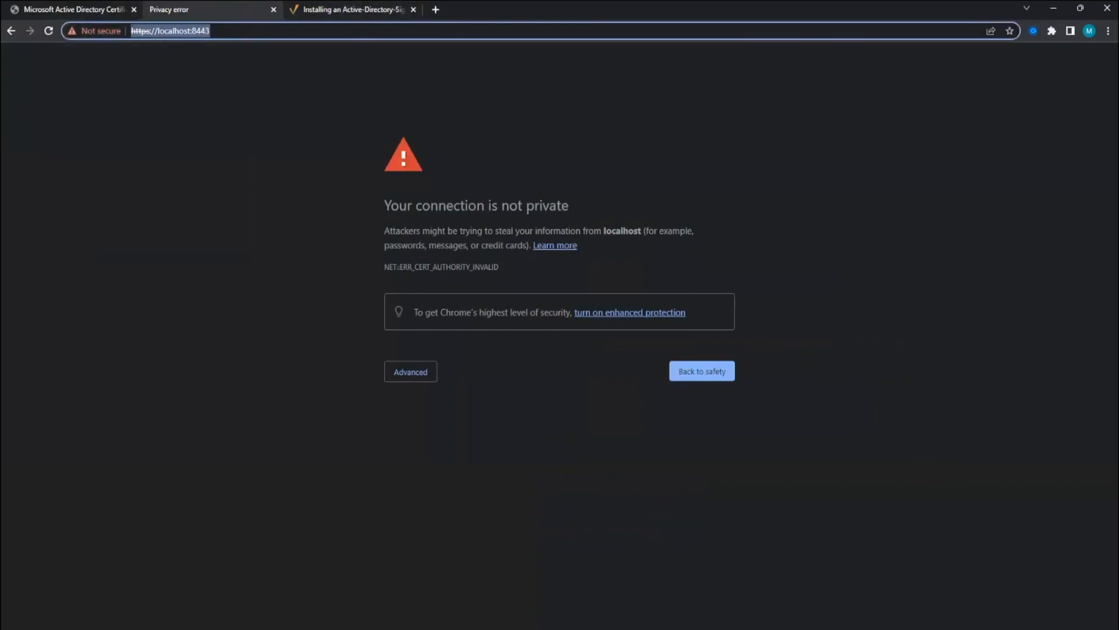
- Maximize the Variphy Insight Explorer window and open the app\tomcat folder
{"action": "key", "text": "alt+Tab"}
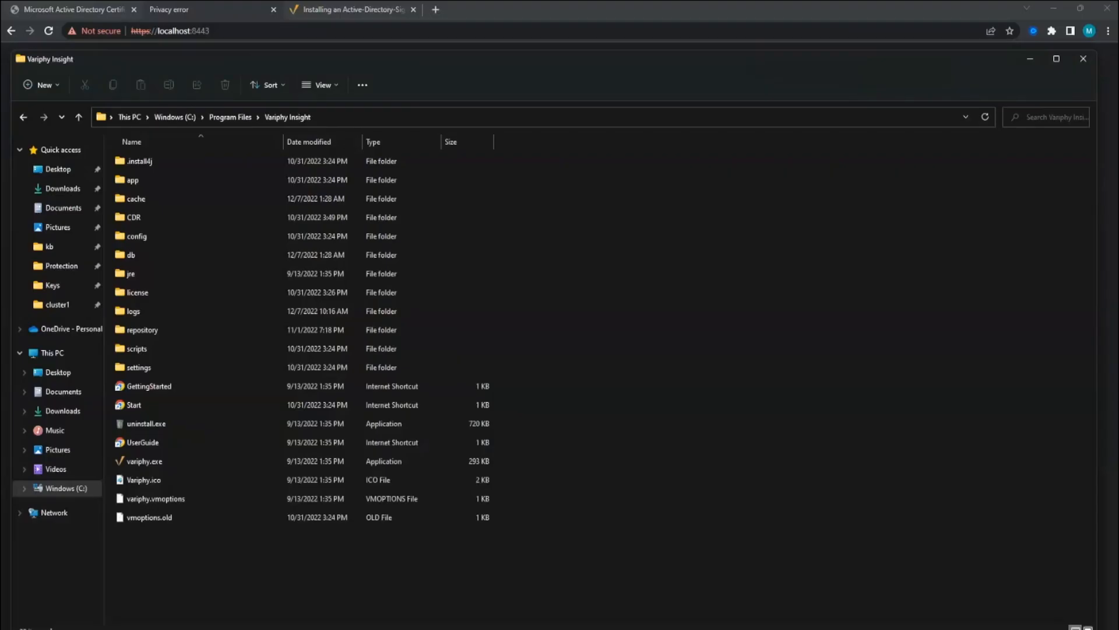
{"action": "double_click", "coordinate": [184, 60]}
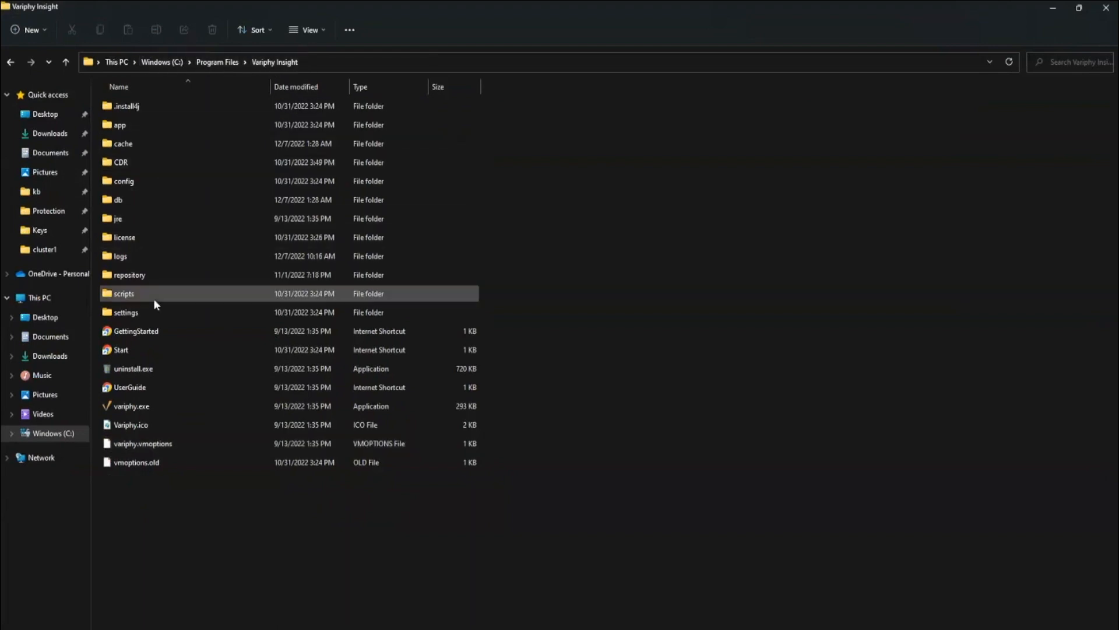
{"action": "double_click", "coordinate": [122, 125]}
{"action": "double_click", "coordinate": [125, 106]}
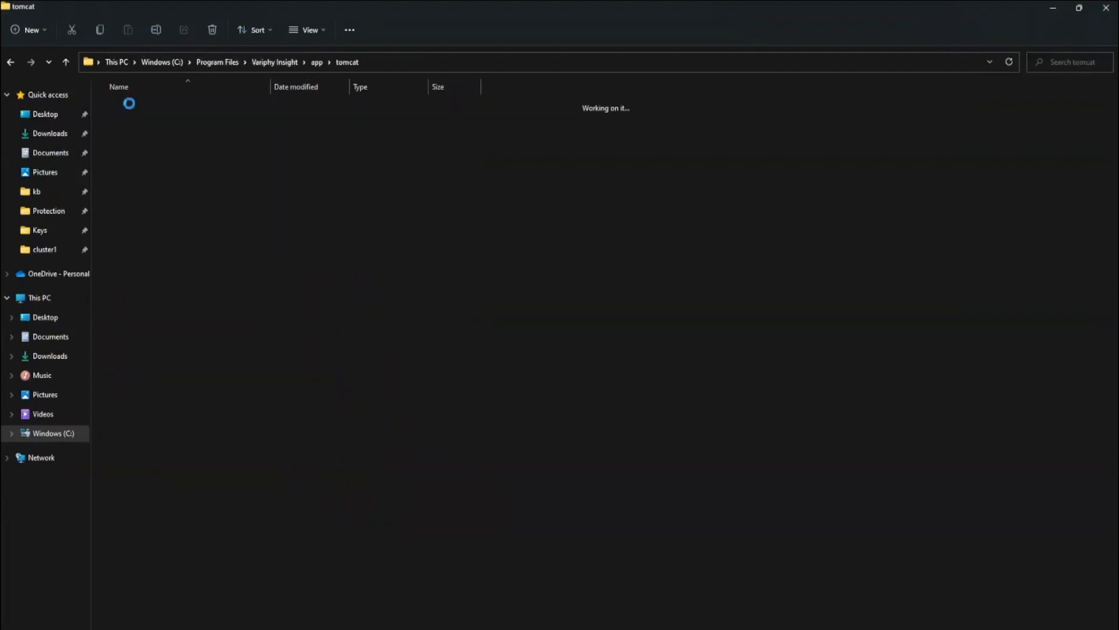
- Rename keystore.pfx to keystore.pfx.old, confirming the extension change
{"action": "left_click", "coordinate": [129, 297]}
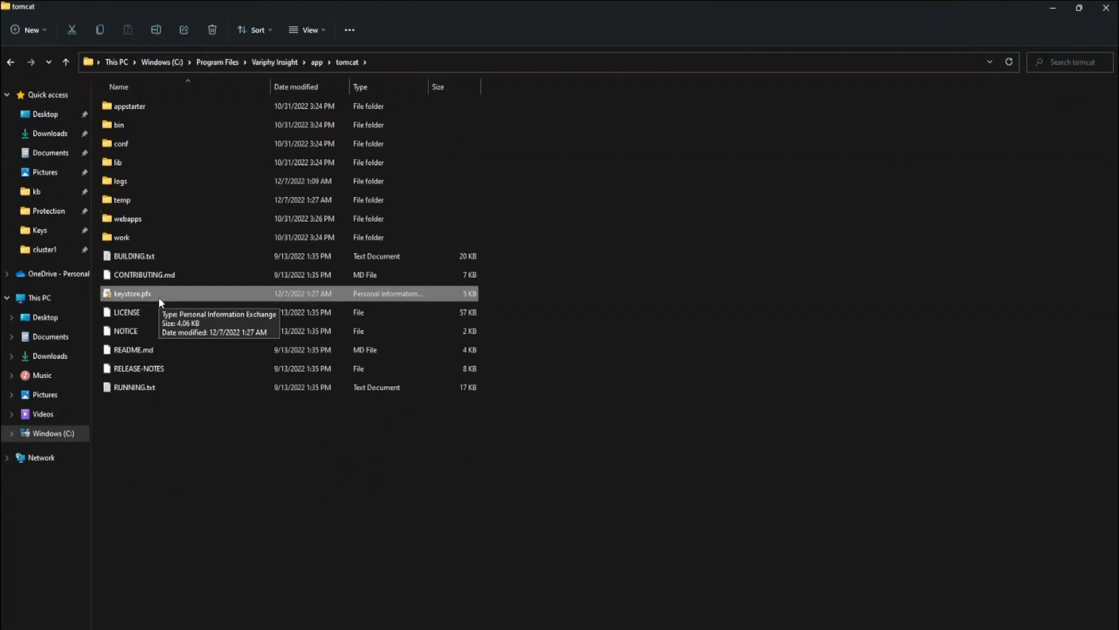
{"action": "key", "text": "F2"}
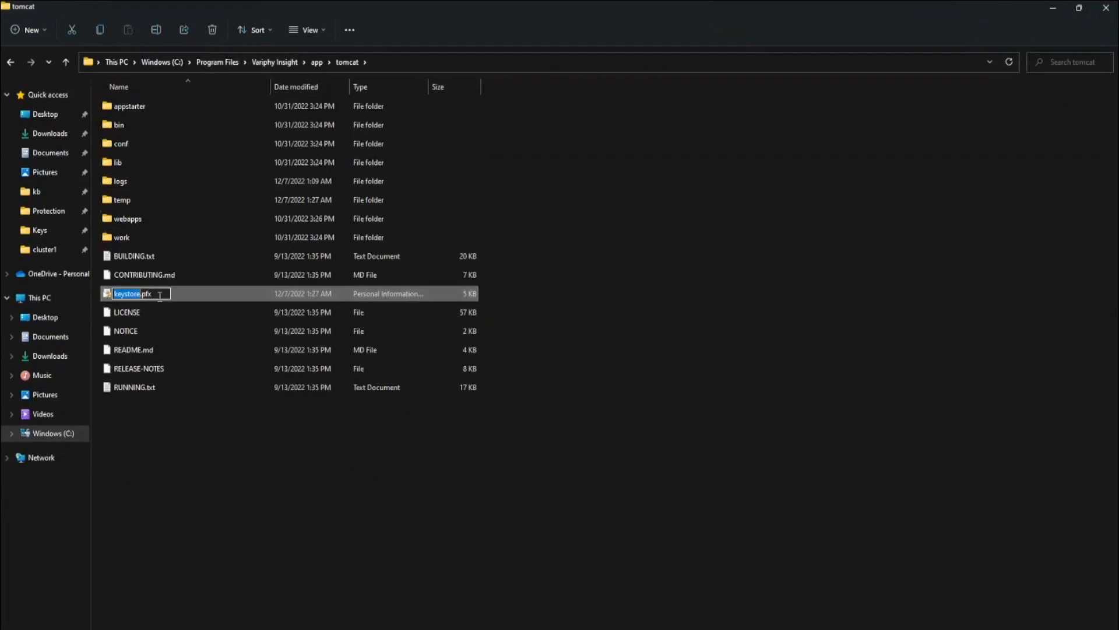
{"action": "left_click", "coordinate": [159, 295]}
{"action": "type", "text": ".old"}
{"action": "key", "text": "Return"}
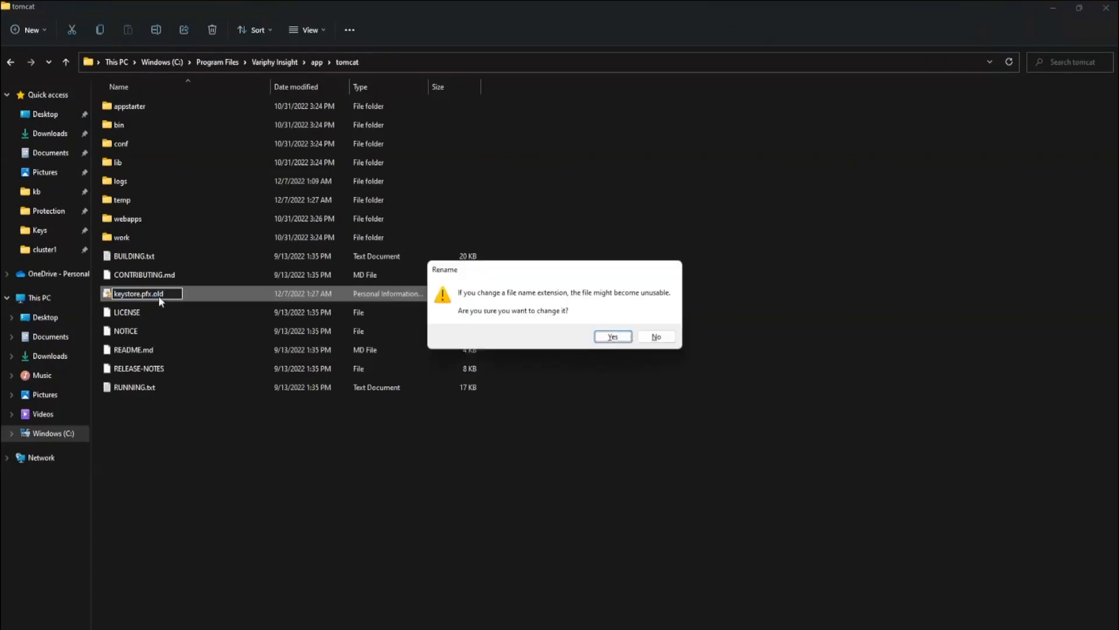
{"action": "key", "text": "Return"}
{"action": "key", "text": "Return"}
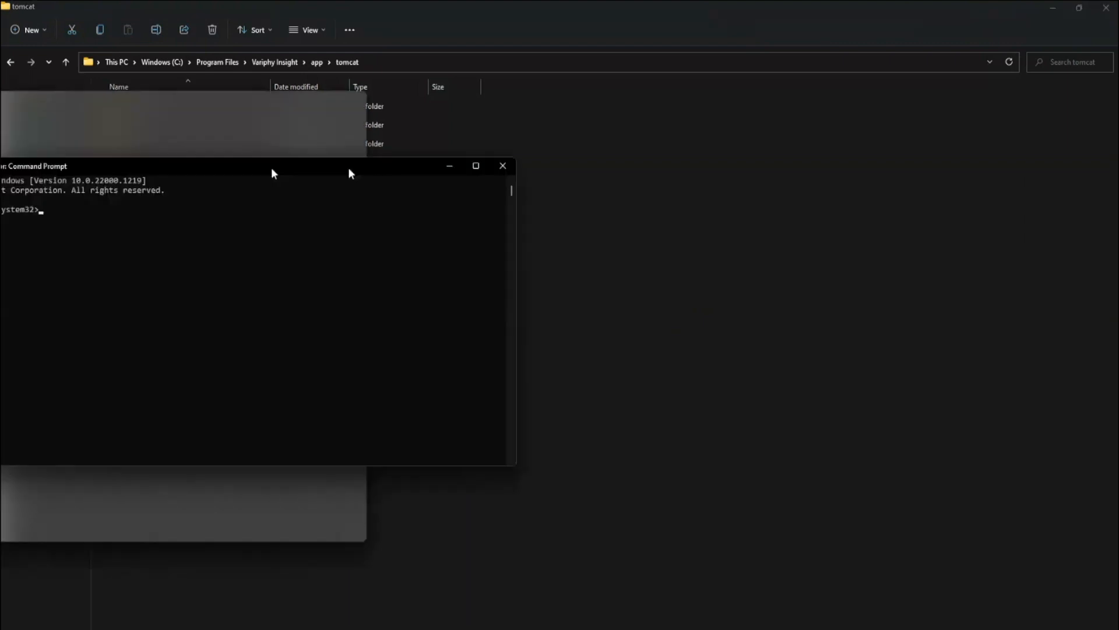
- In the administrator Command Prompt, change directory to c:\Program Files\Variphy Insight\jre\bin
{"action": "left_click_drag", "start_coordinate": [348, 167], "coordinate": [676, 242]}
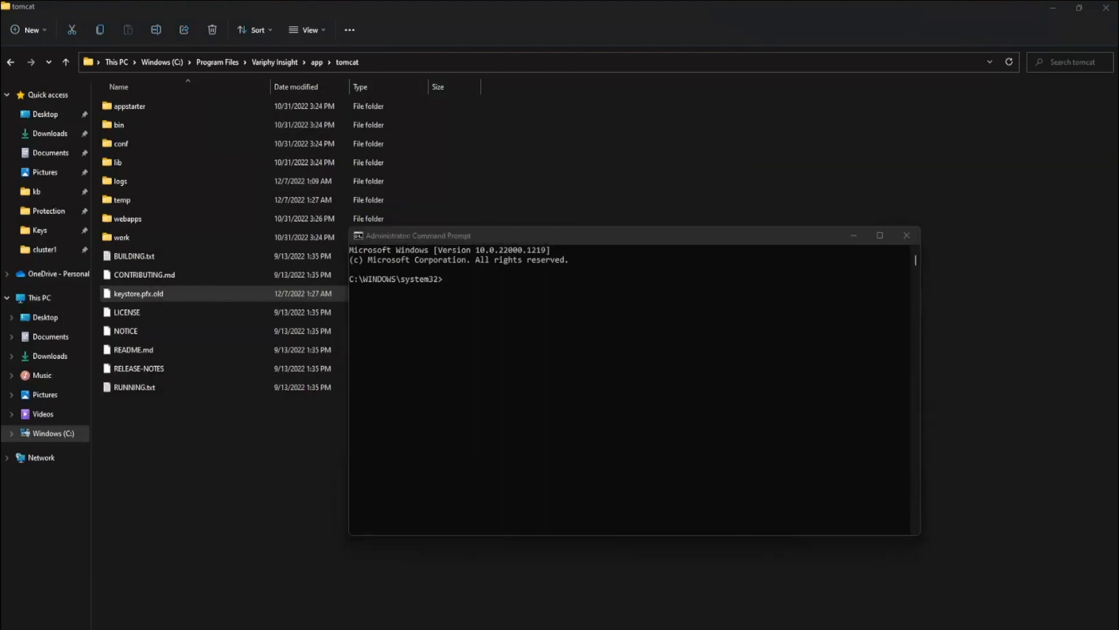
{"action": "left_click", "coordinate": [677, 344]}
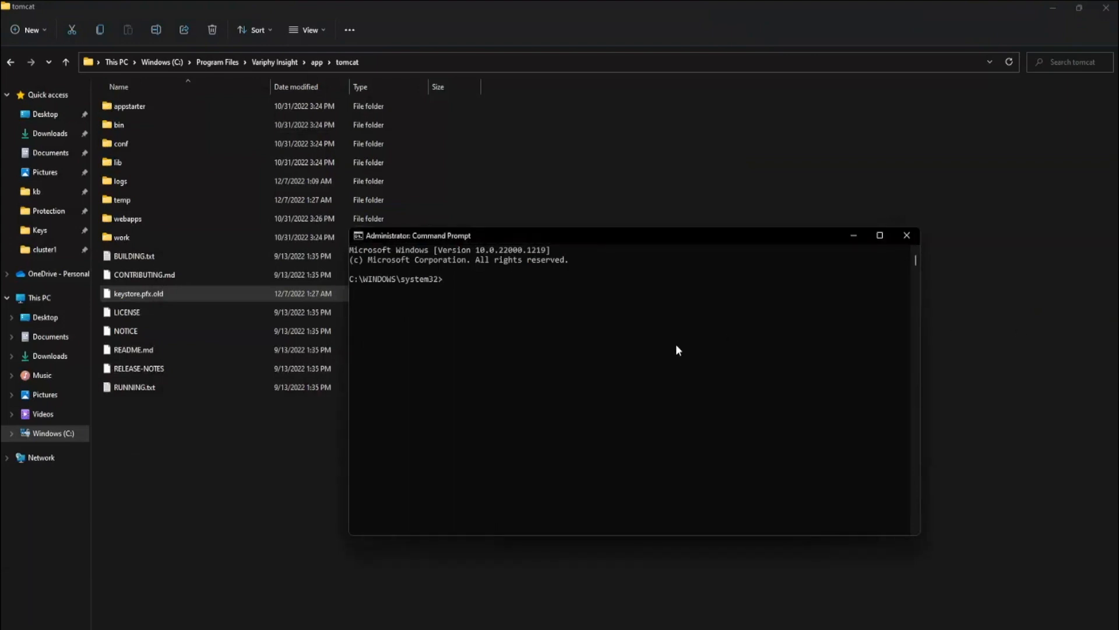
{"action": "right_click", "coordinate": [576, 344]}
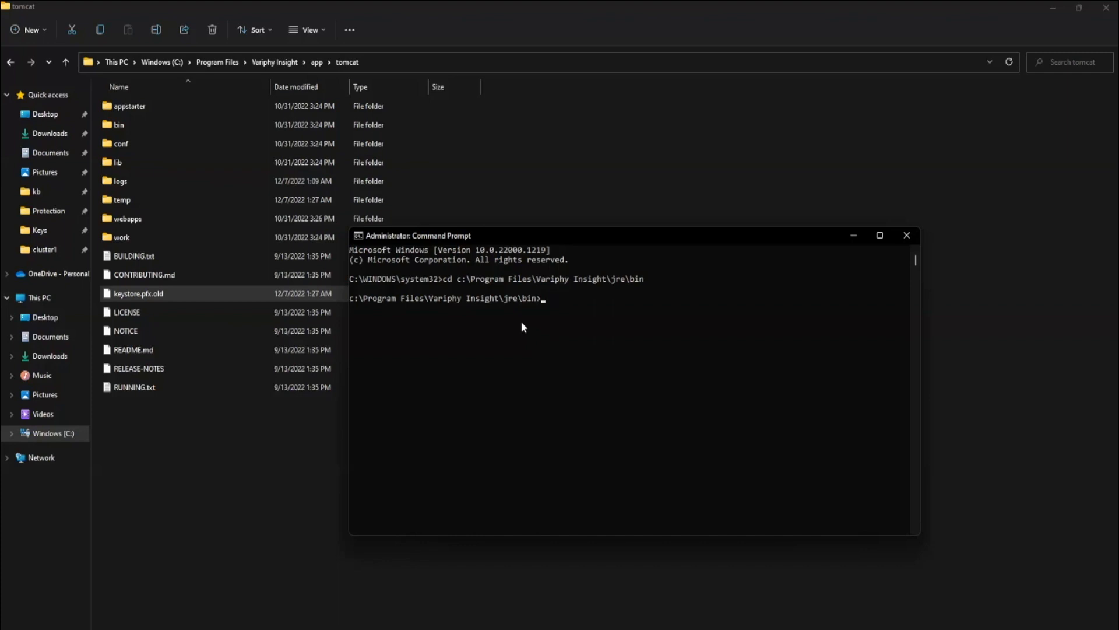
- Browse File Explorer to the Variphy Insight jre\bin folder as well
{"action": "left_click", "coordinate": [282, 63]}
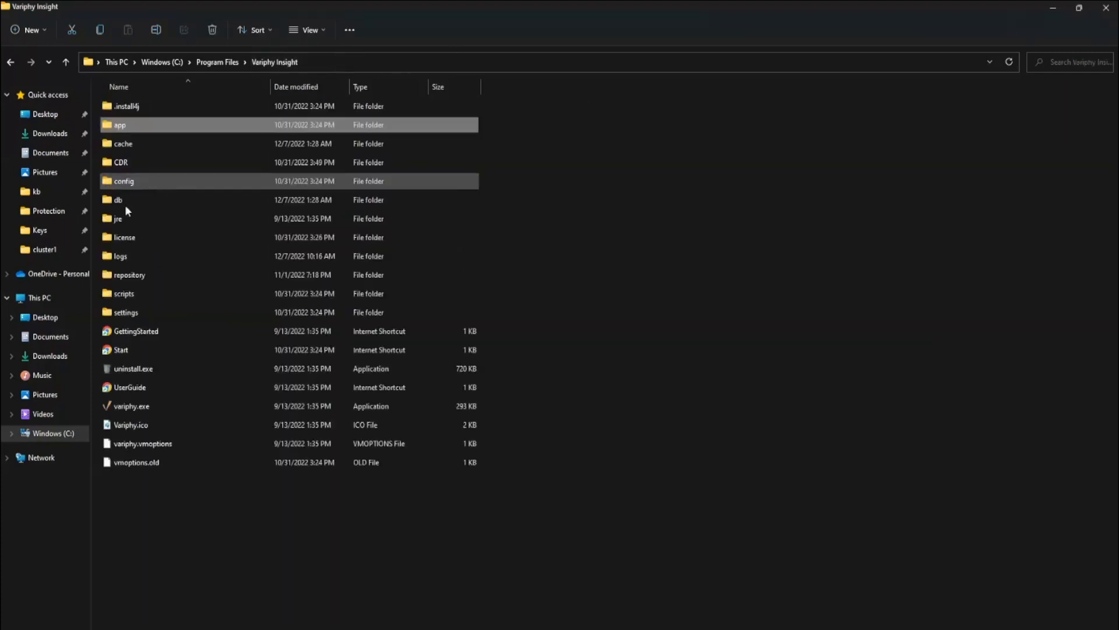
{"action": "double_click", "coordinate": [125, 219]}
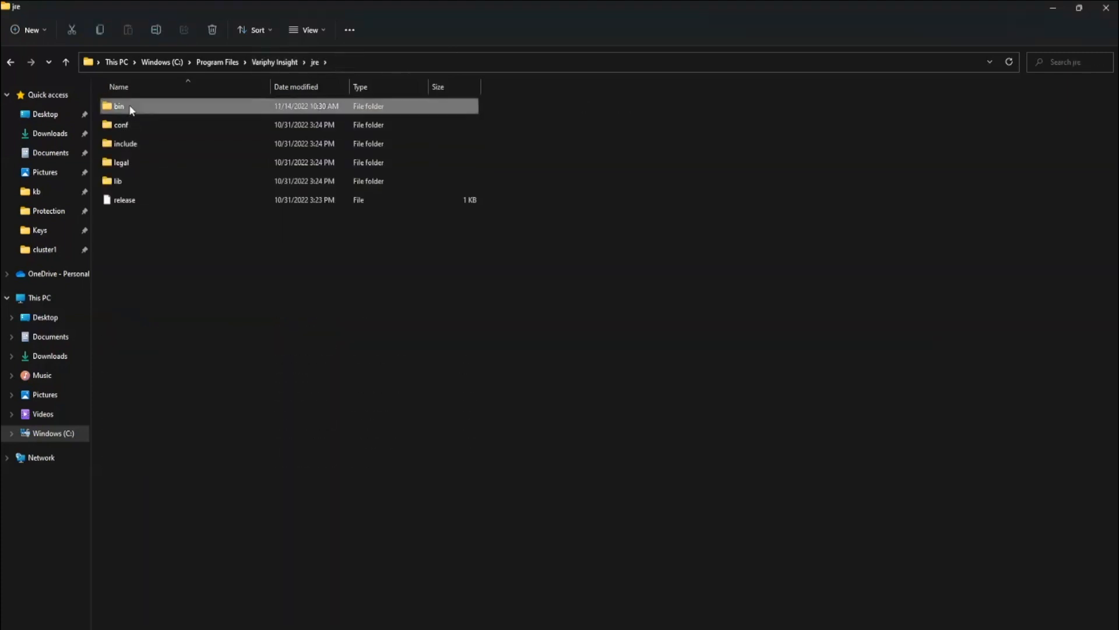
{"action": "double_click", "coordinate": [128, 106]}
{"action": "key", "text": "alt+Tab"}
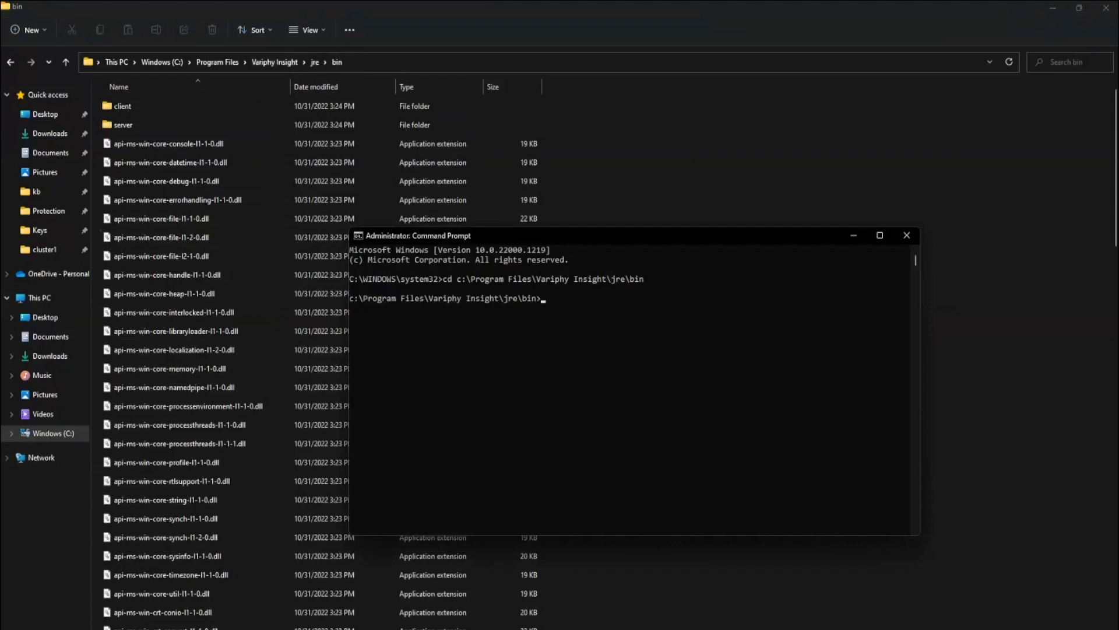
- Paste the multi-line keytool -genkeypair command for the new tomcat keystore.pfx into Notepad
{"action": "key", "text": "alt+Tab"}
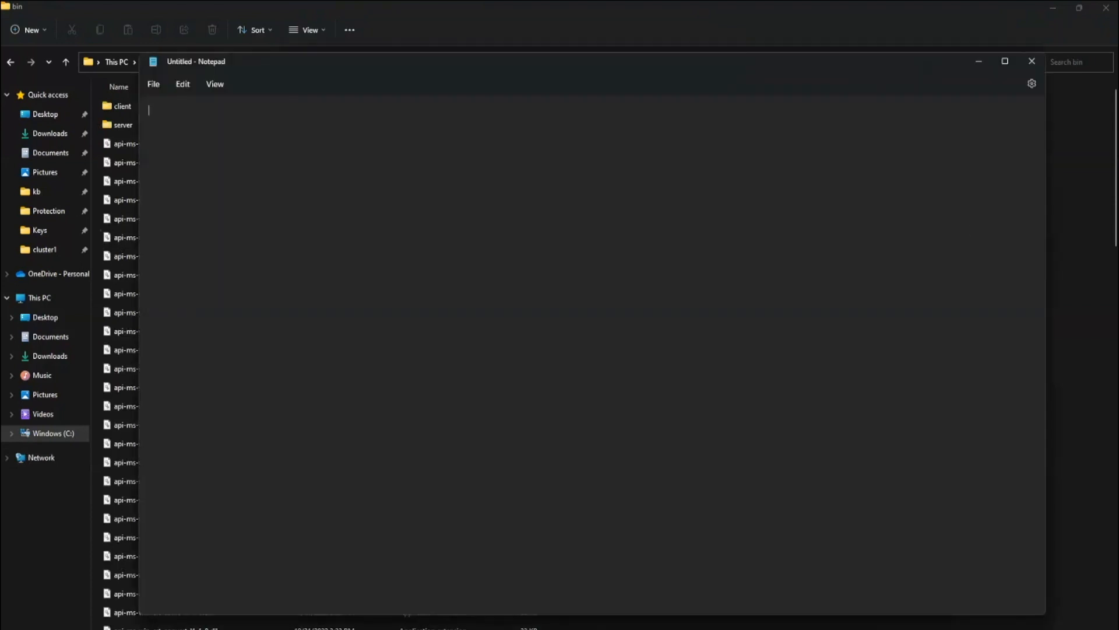
{"action": "key", "text": "alt+Tab"}
{"action": "right_click", "coordinate": [466, 195]}
{"action": "left_click", "coordinate": [473, 282]}
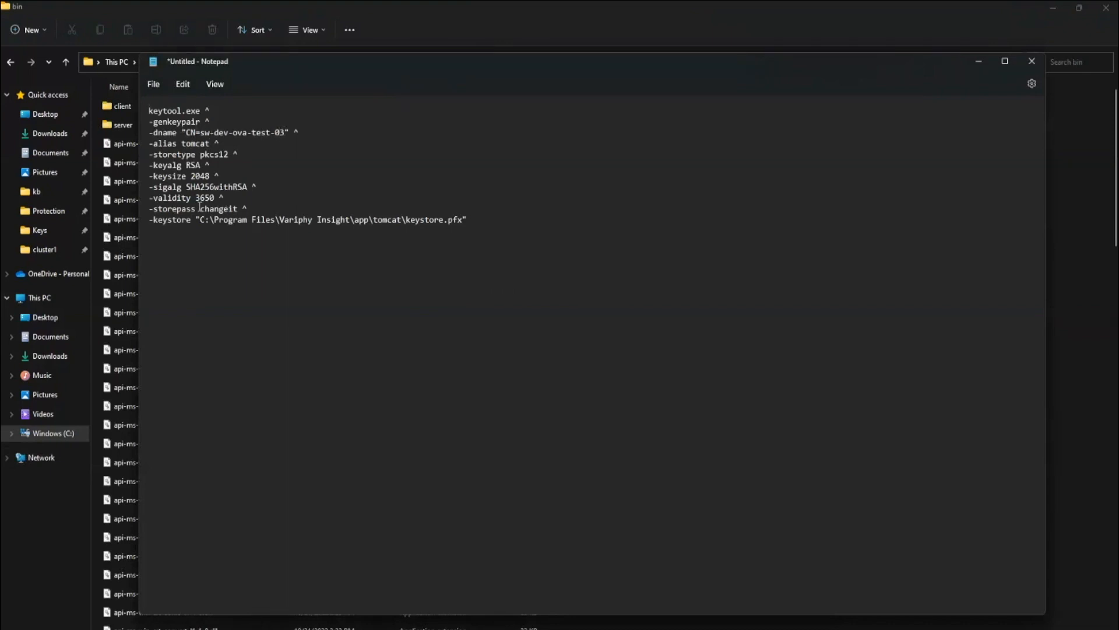
{"action": "left_click_drag", "start_coordinate": [200, 209], "coordinate": [236, 208]}
- Copy the keytool command into the administrator Command Prompt and run it
{"action": "left_click_drag", "start_coordinate": [468, 220], "coordinate": [143, 126]}
{"action": "right_click", "coordinate": [187, 152]}
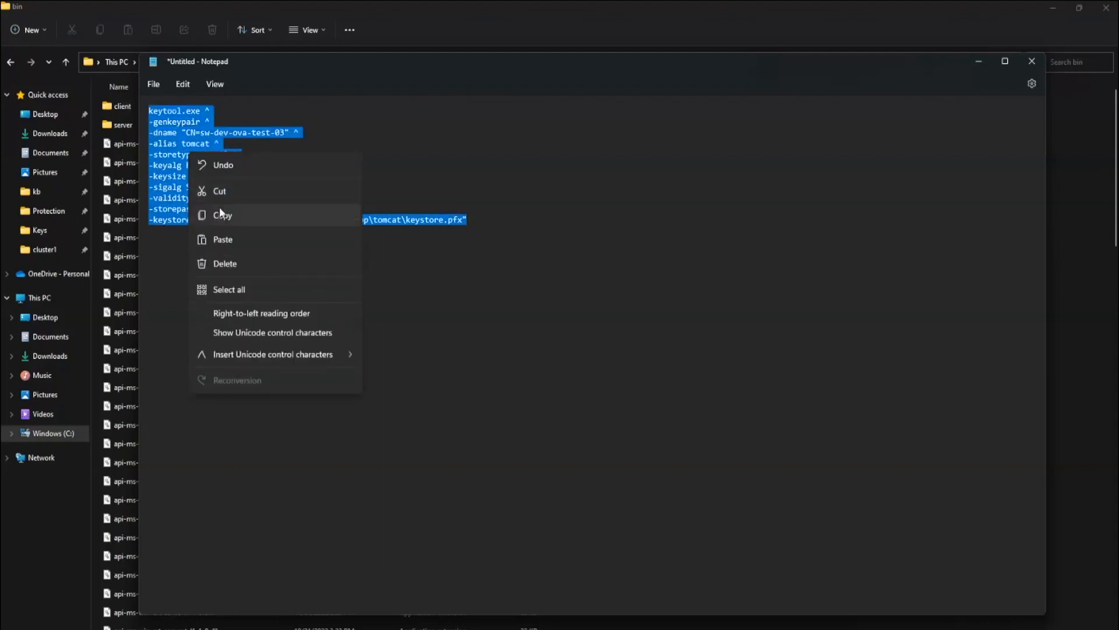
{"action": "left_click", "coordinate": [219, 209]}
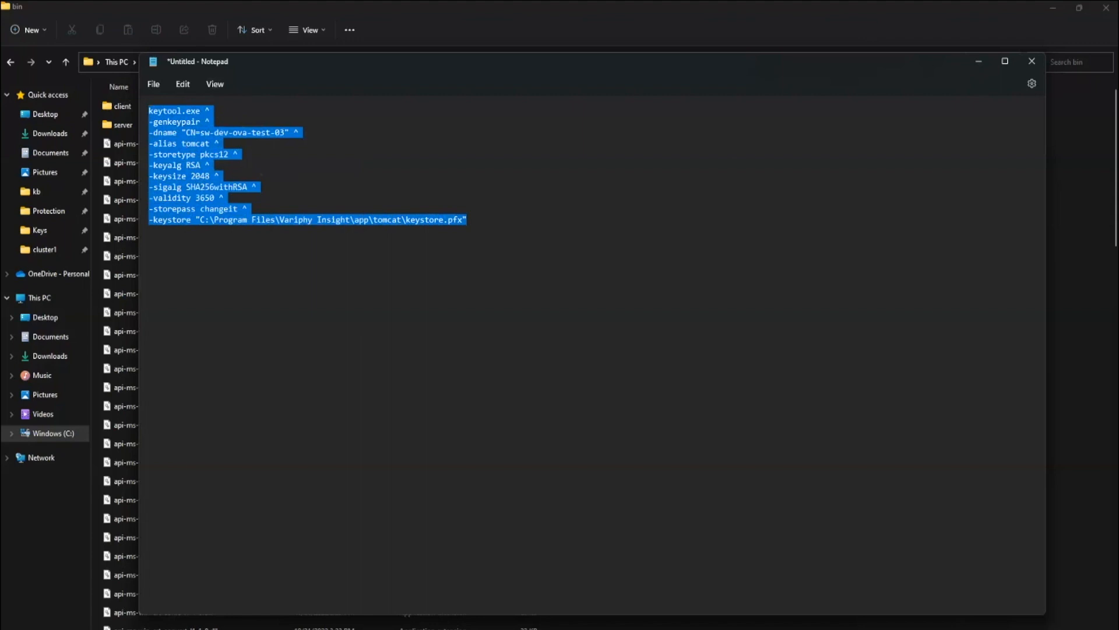
{"action": "key", "text": "alt+Tab"}
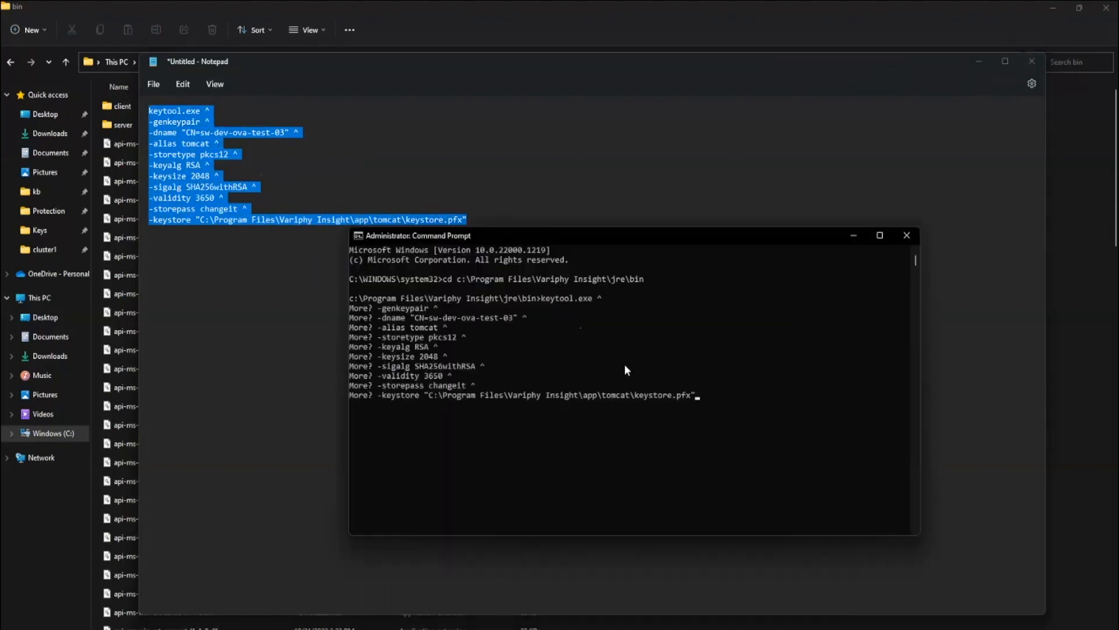
{"action": "key", "text": "Return"}
{"action": "left_click", "coordinate": [48, 532]}
{"action": "left_click", "coordinate": [270, 63]}
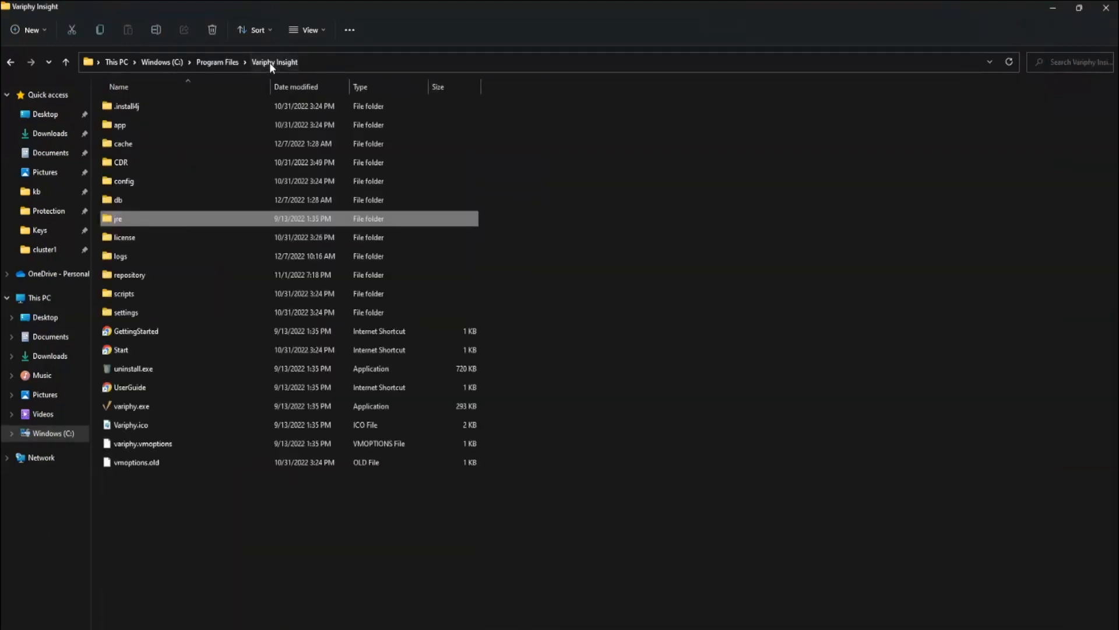
- Open app\tomcat and select the new 3 KB keystore.pfx beside keystore.pfx.old
{"action": "double_click", "coordinate": [150, 126]}
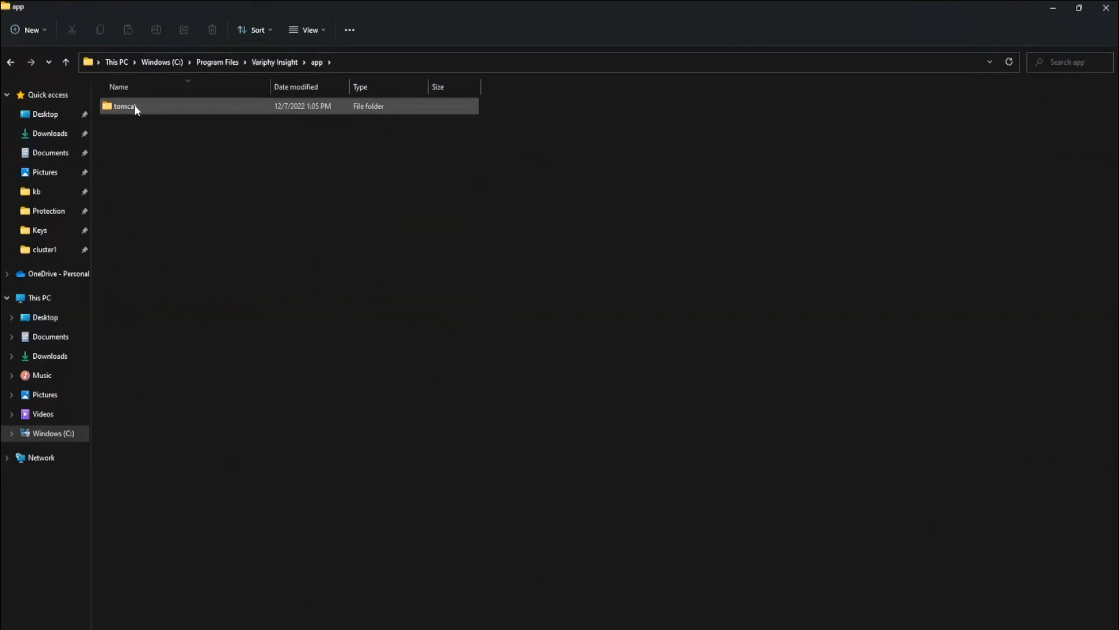
{"action": "double_click", "coordinate": [139, 108]}
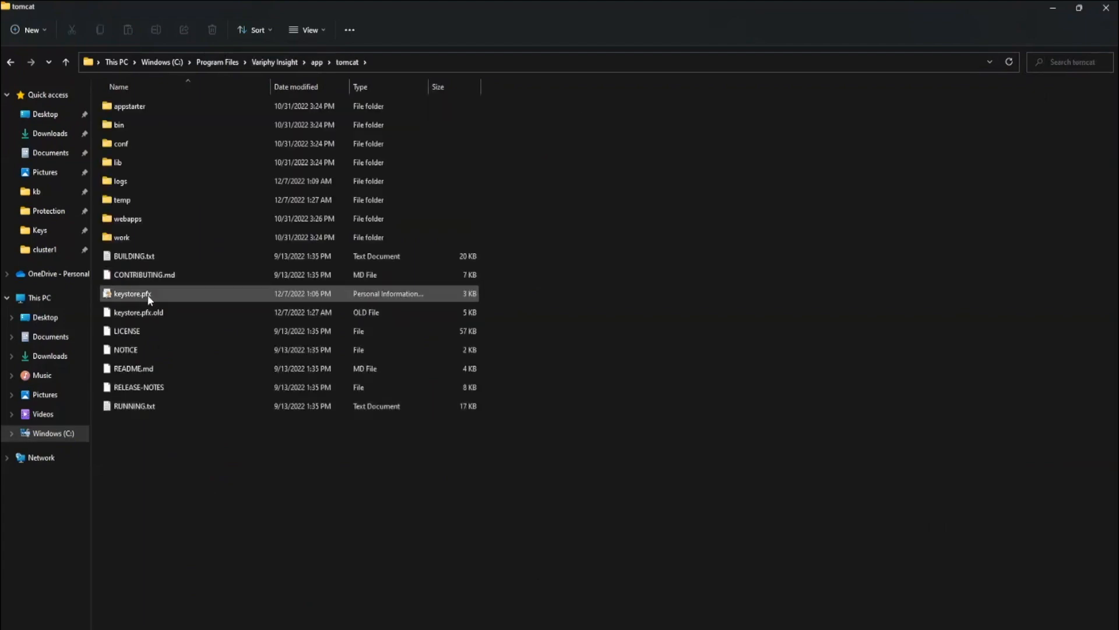
{"action": "left_click", "coordinate": [148, 294]}
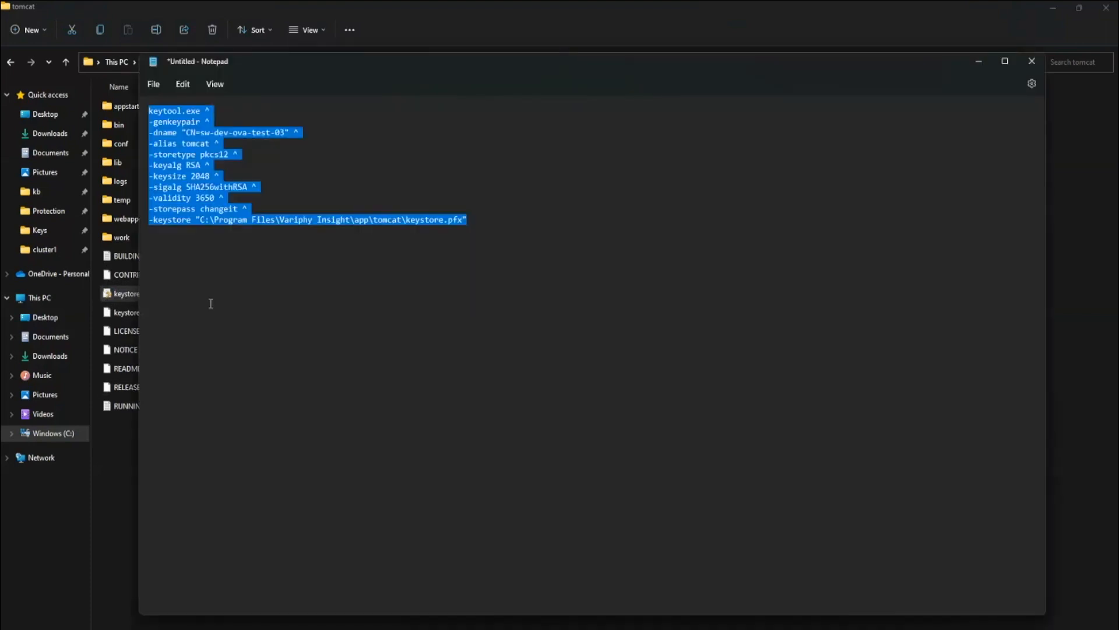
- Replace the Notepad command with the keytool -certreq command writing csr.pem, reviewing its -dname, SAN and path
{"action": "left_click", "coordinate": [562, 300]}
{"action": "key", "text": "ctrl+a"}
{"action": "key", "text": "ctrl+v"}
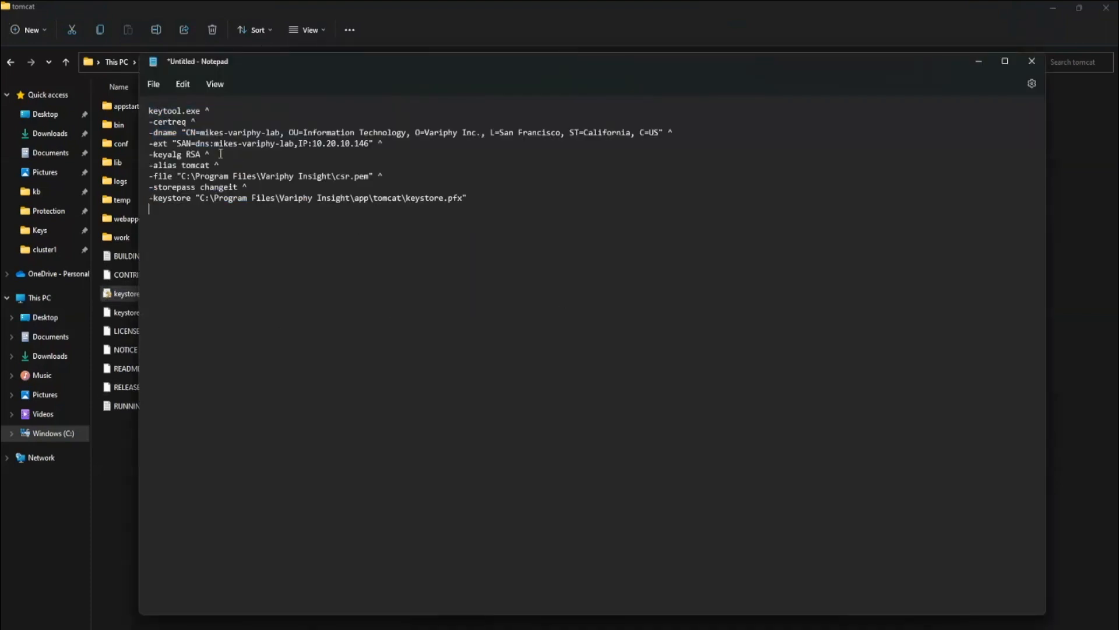
{"action": "left_click_drag", "start_coordinate": [150, 113], "coordinate": [249, 110]}
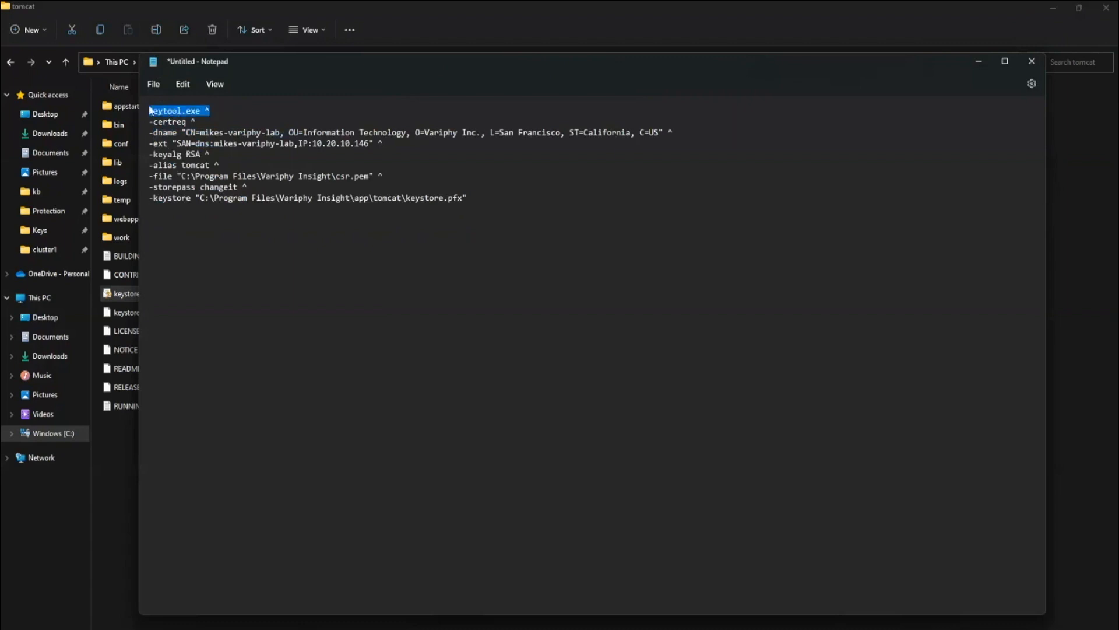
{"action": "left_click_drag", "start_coordinate": [158, 132], "coordinate": [523, 133]}
{"action": "left_click_drag", "start_coordinate": [593, 136], "coordinate": [682, 134]}
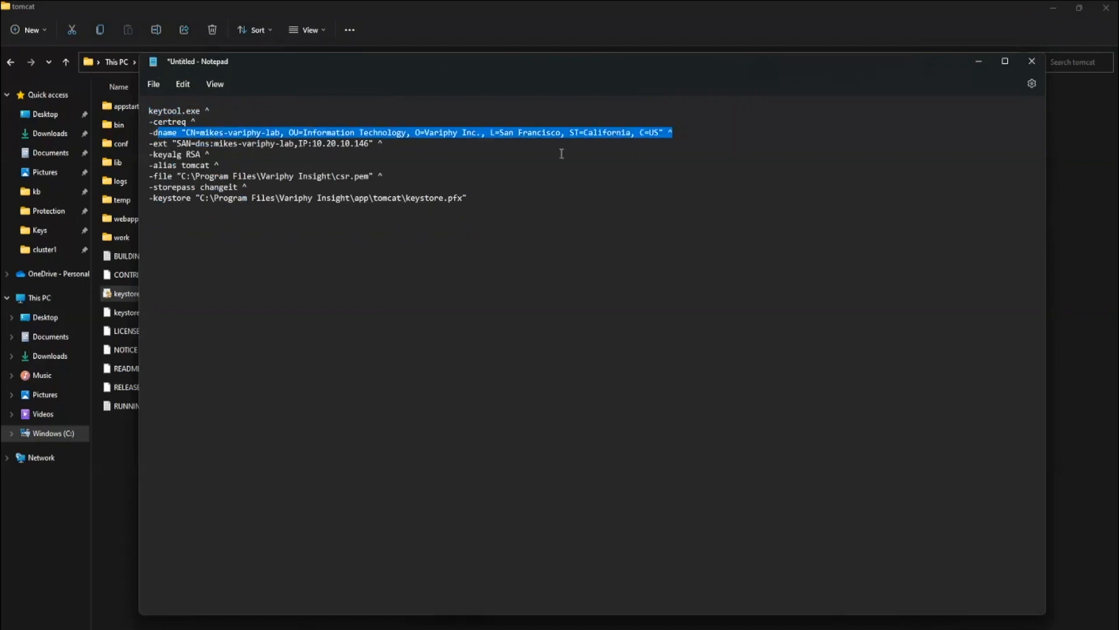
{"action": "left_click_drag", "start_coordinate": [223, 143], "coordinate": [298, 143]}
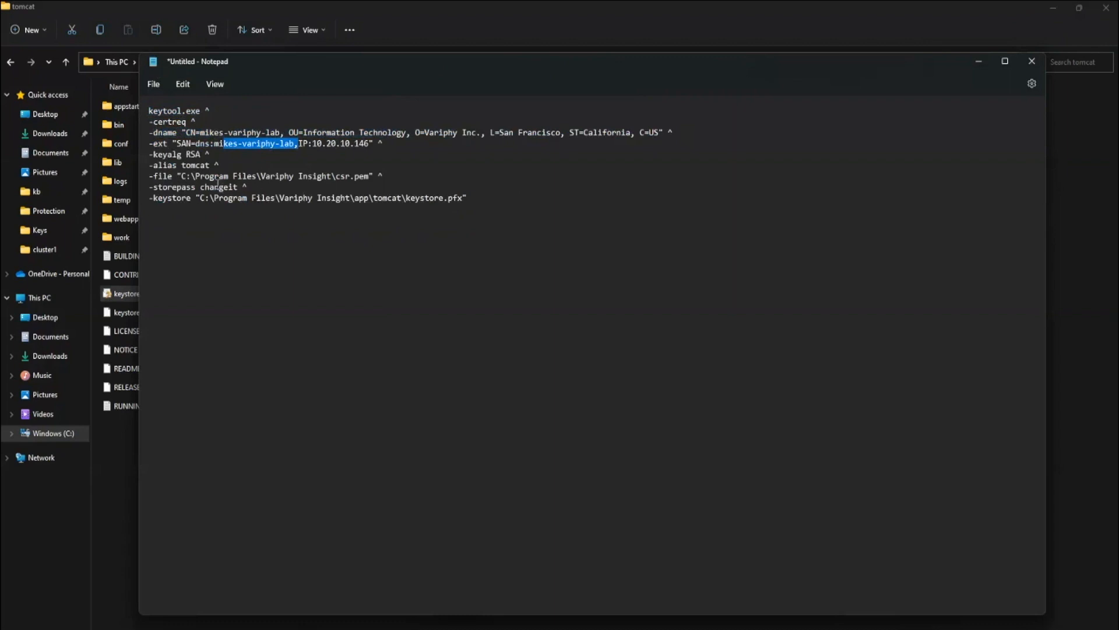
{"action": "left_click_drag", "start_coordinate": [178, 175], "coordinate": [337, 183]}
{"action": "left_click_drag", "start_coordinate": [256, 175], "coordinate": [323, 176]}
- Copy the certreq command into the Command Prompt and run it
{"action": "key", "text": "ctrl+a"}
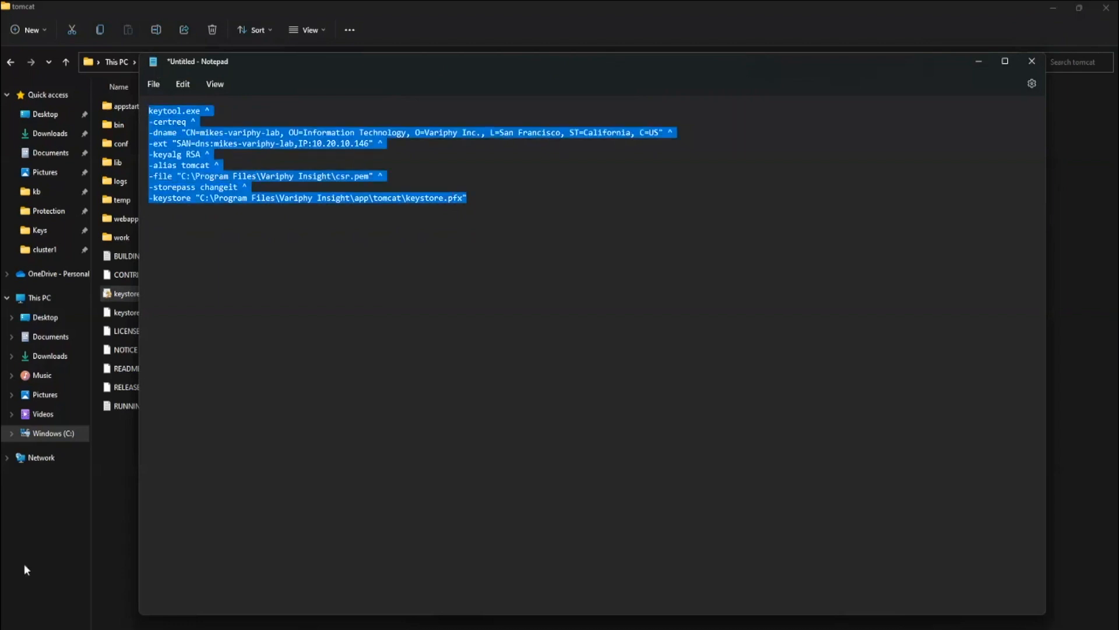
{"action": "key", "text": "alt+Tab"}
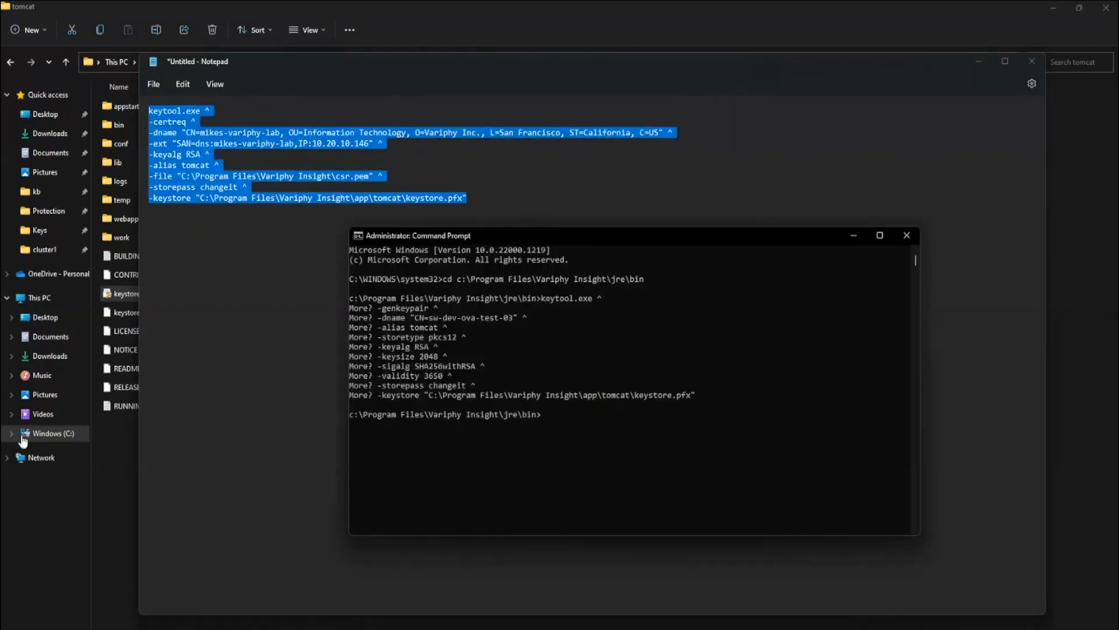
{"action": "right_click", "coordinate": [586, 449]}
{"action": "key", "text": "Return"}
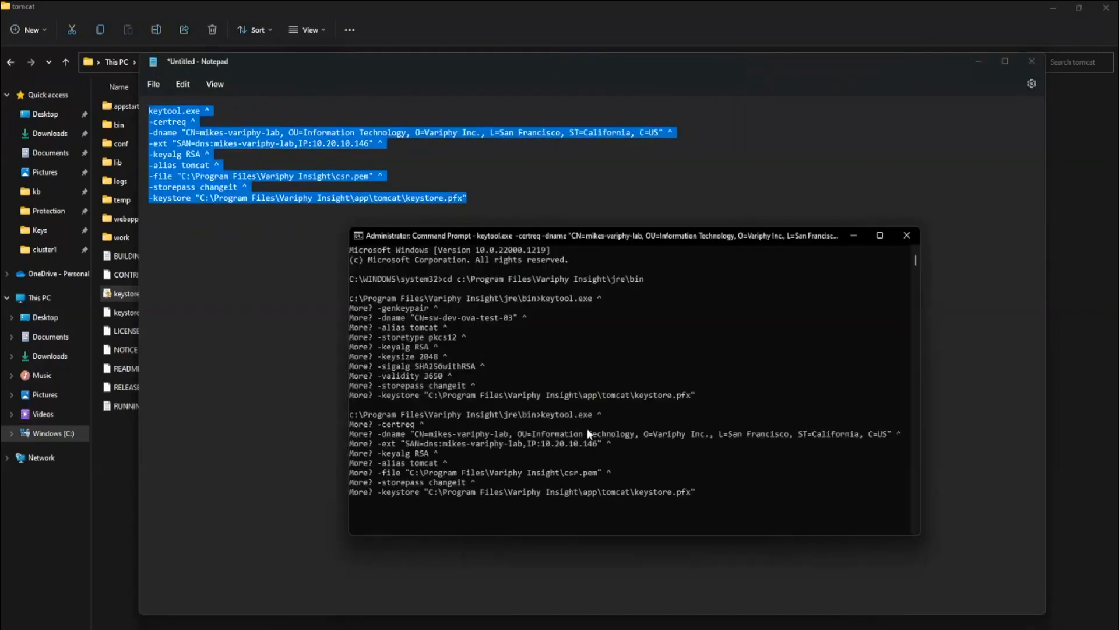
- Return File Explorer to the Variphy Insight folder and select the new 2 KB csr.pem
{"action": "left_click", "coordinate": [320, 320]}
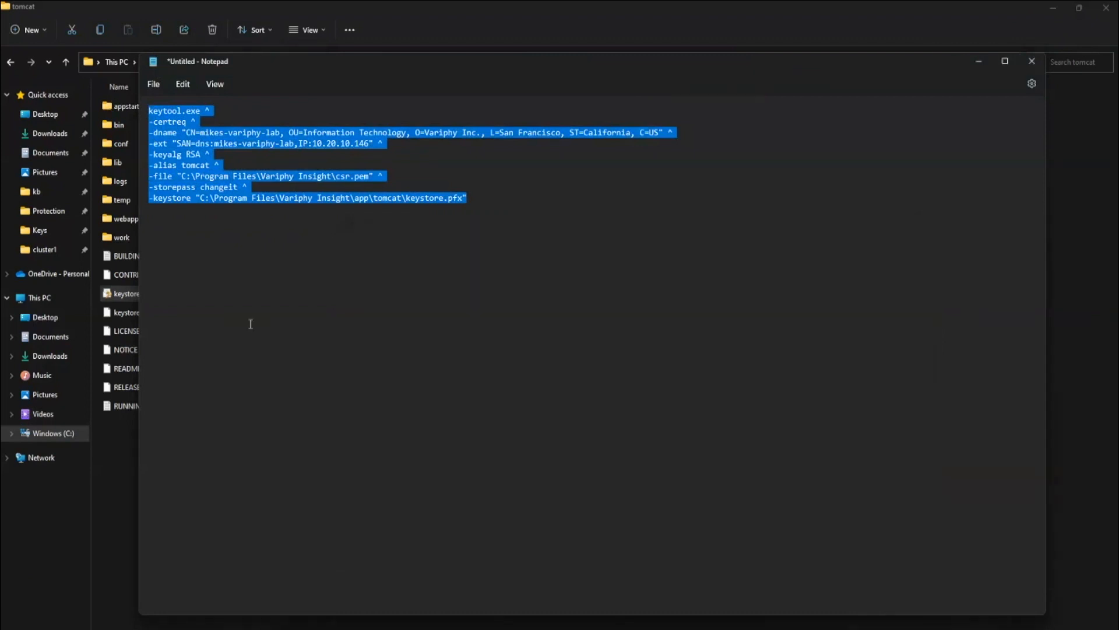
{"action": "left_click", "coordinate": [110, 471]}
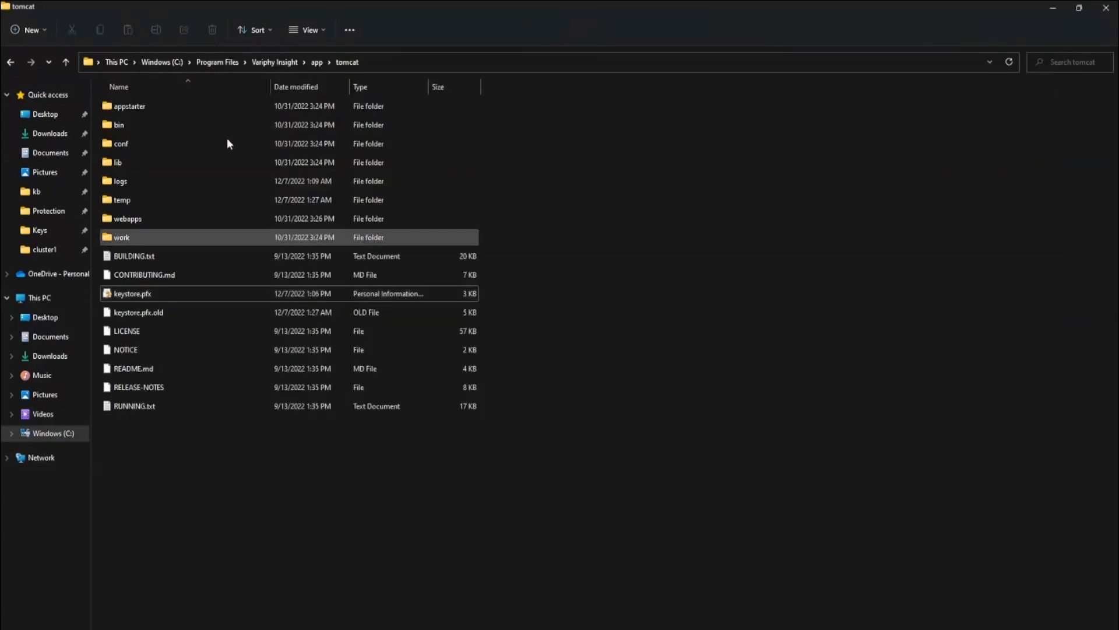
{"action": "left_click", "coordinate": [272, 63]}
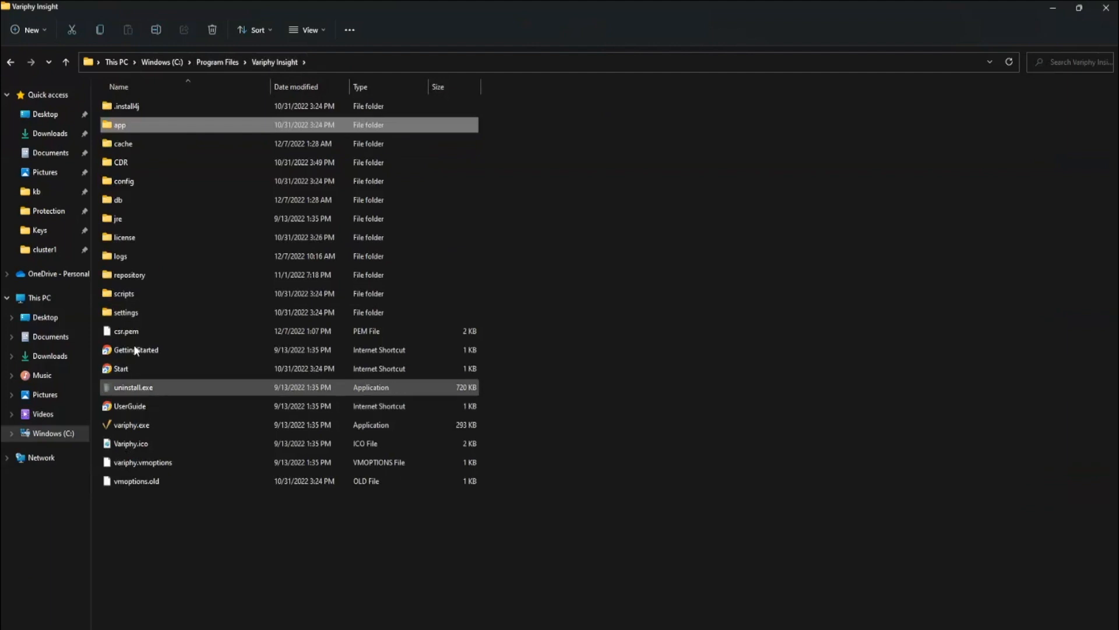
{"action": "left_click", "coordinate": [162, 331]}
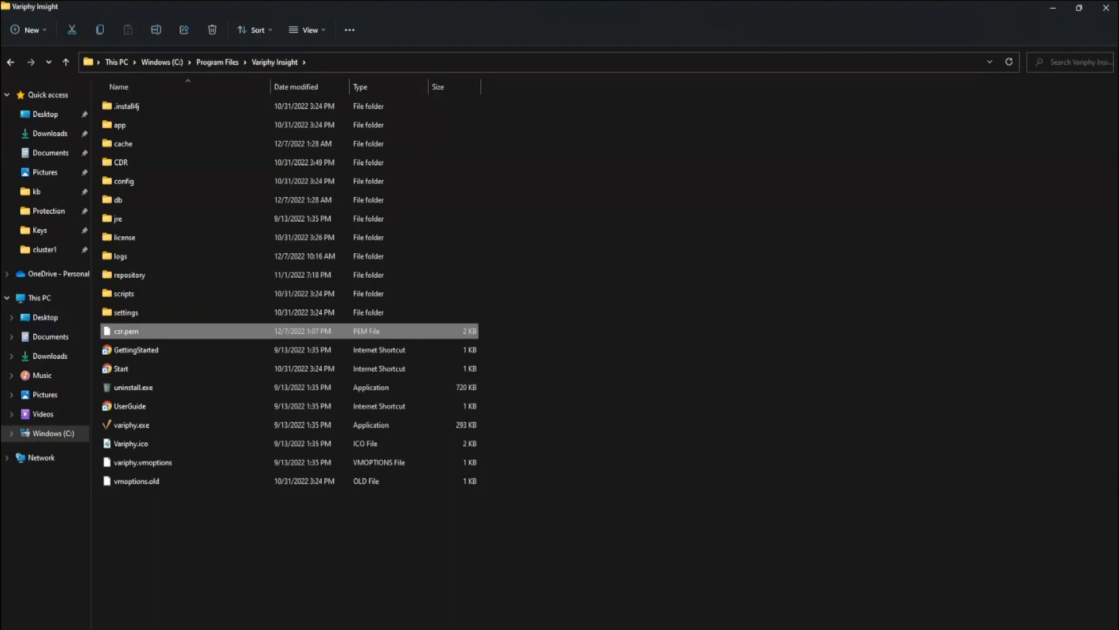
- Open csr.pem with Notepad and select its entire NEW CERTIFICATE REQUEST block
{"action": "right_click", "coordinate": [287, 330]}
{"action": "mouse_move", "coordinate": [341, 368]}
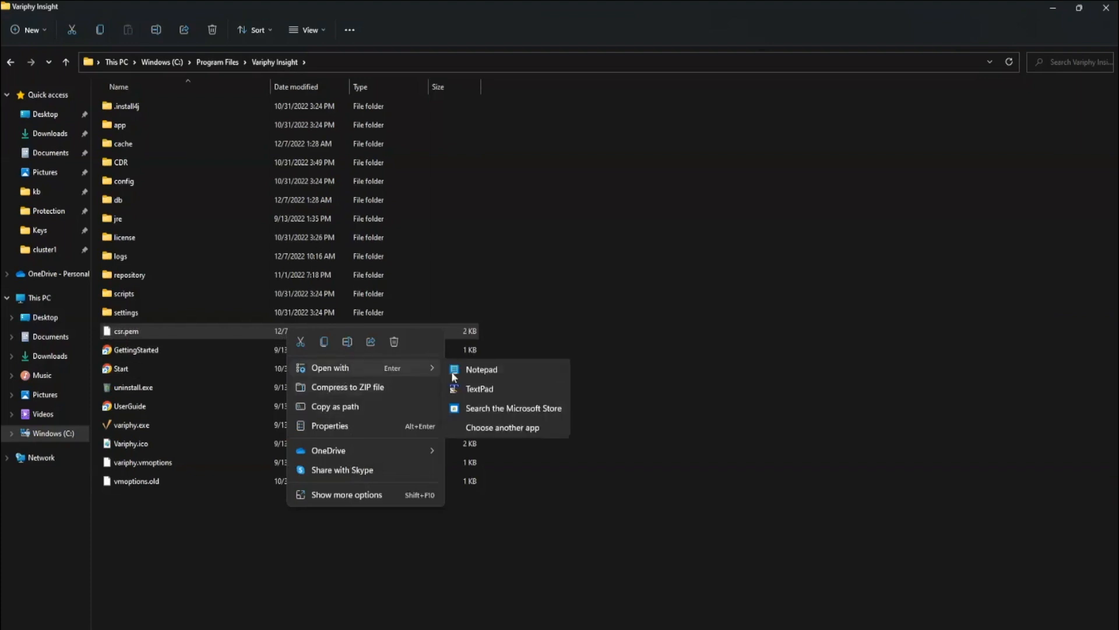
{"action": "left_click", "coordinate": [495, 376]}
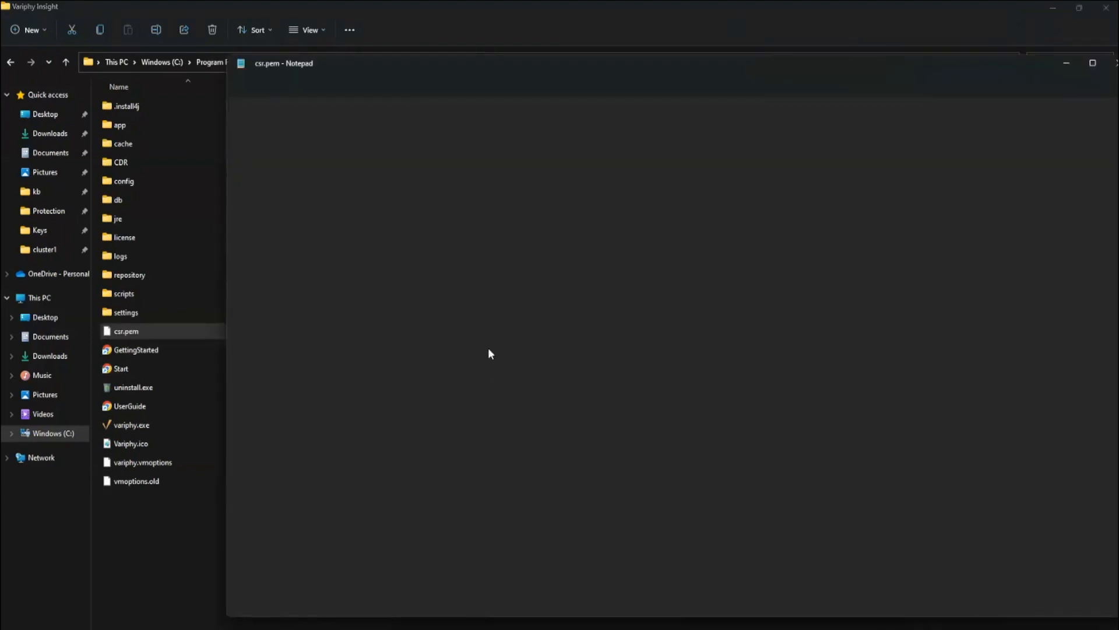
{"action": "left_click_drag", "start_coordinate": [483, 64], "coordinate": [412, 57]}
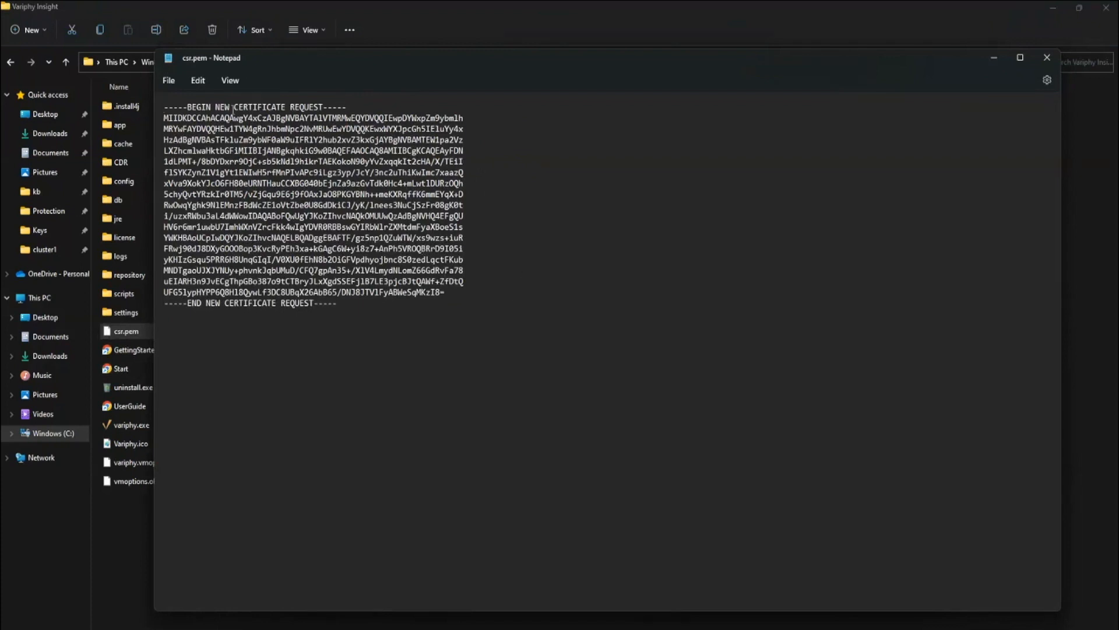
{"action": "left_click_drag", "start_coordinate": [169, 107], "coordinate": [390, 300]}
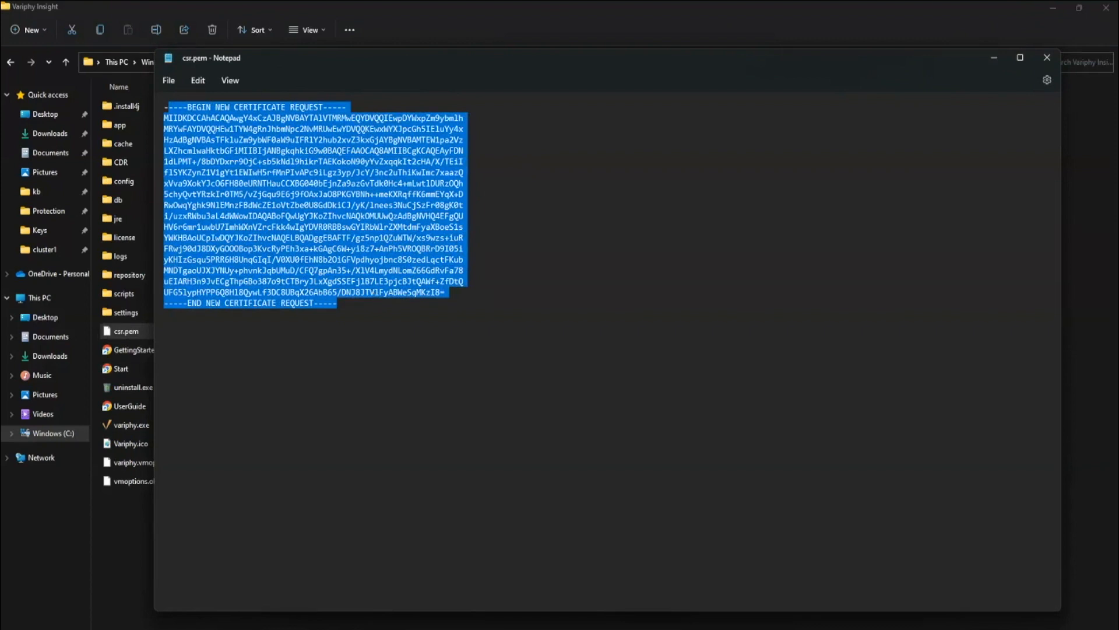
{"action": "key", "text": "alt+Tab"}
{"action": "left_click", "coordinate": [1080, 8]}
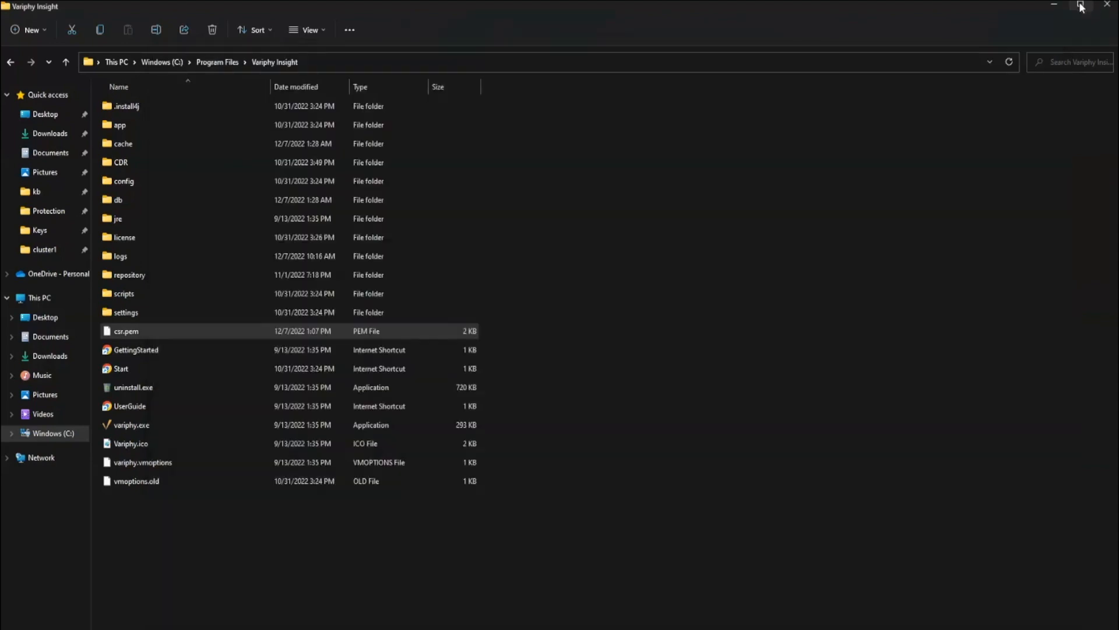
- On the CA's certsrv Welcome page in Chrome, follow the 'Request a certificate' link
{"action": "left_click", "coordinate": [64, 13]}
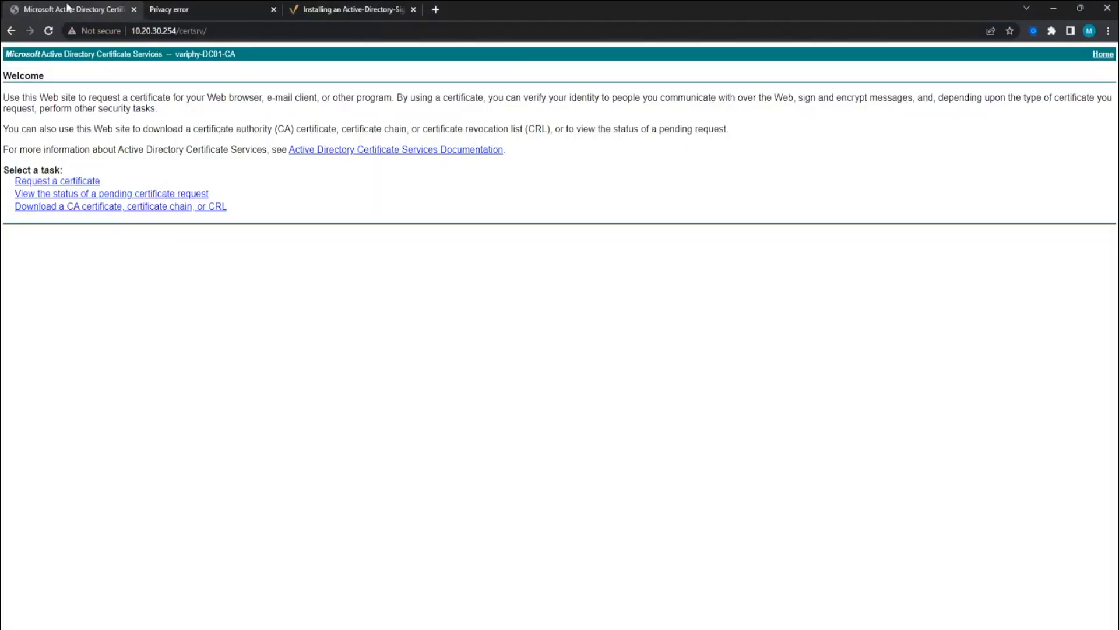
{"action": "left_click_drag", "start_coordinate": [131, 31], "coordinate": [186, 34]}
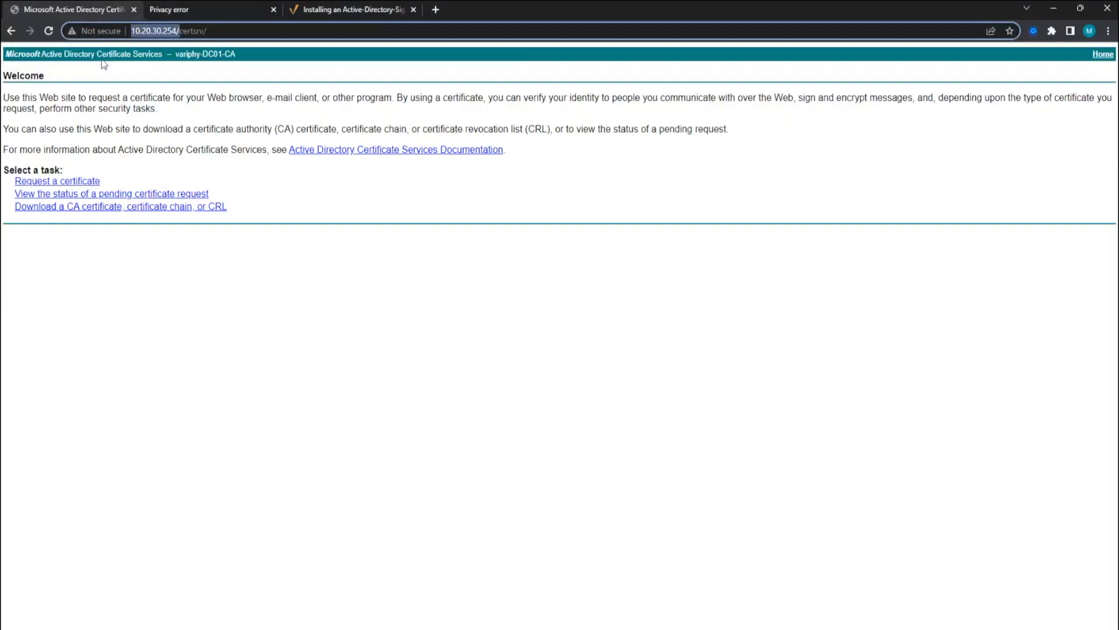
{"action": "left_click", "coordinate": [157, 54]}
{"action": "left_click_drag", "start_coordinate": [179, 31], "coordinate": [193, 30]}
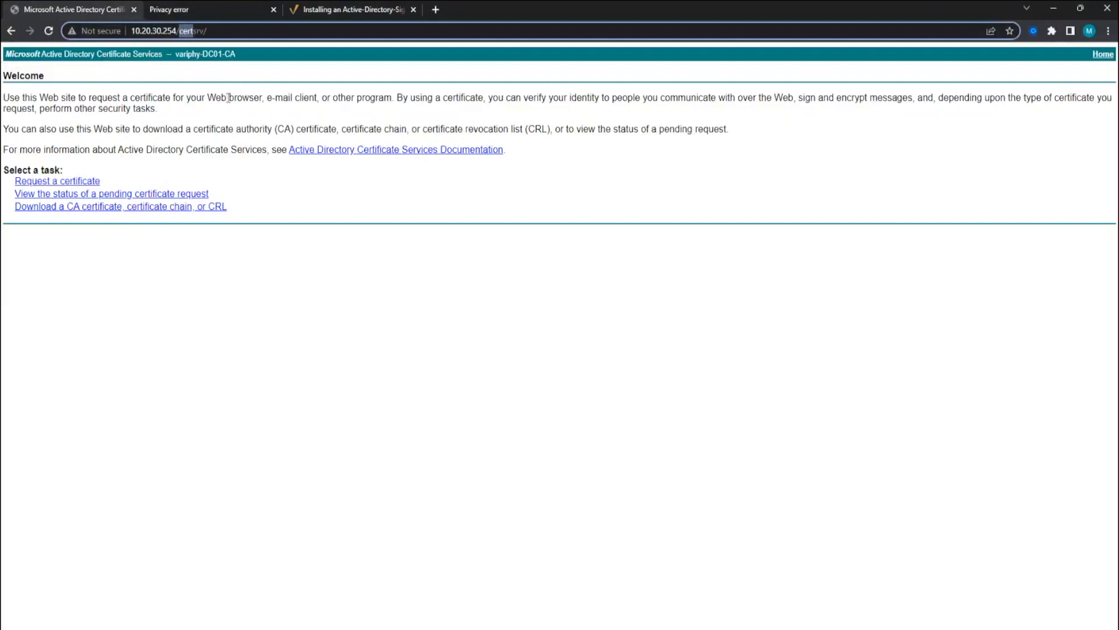
{"action": "left_click", "coordinate": [109, 106]}
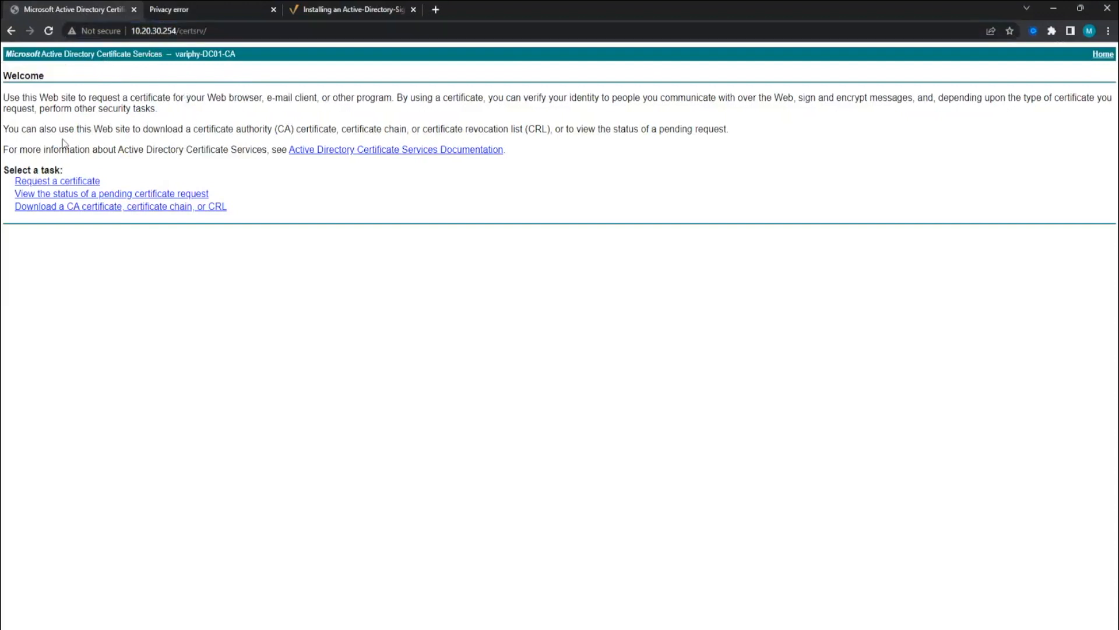
{"action": "left_click", "coordinate": [74, 183]}
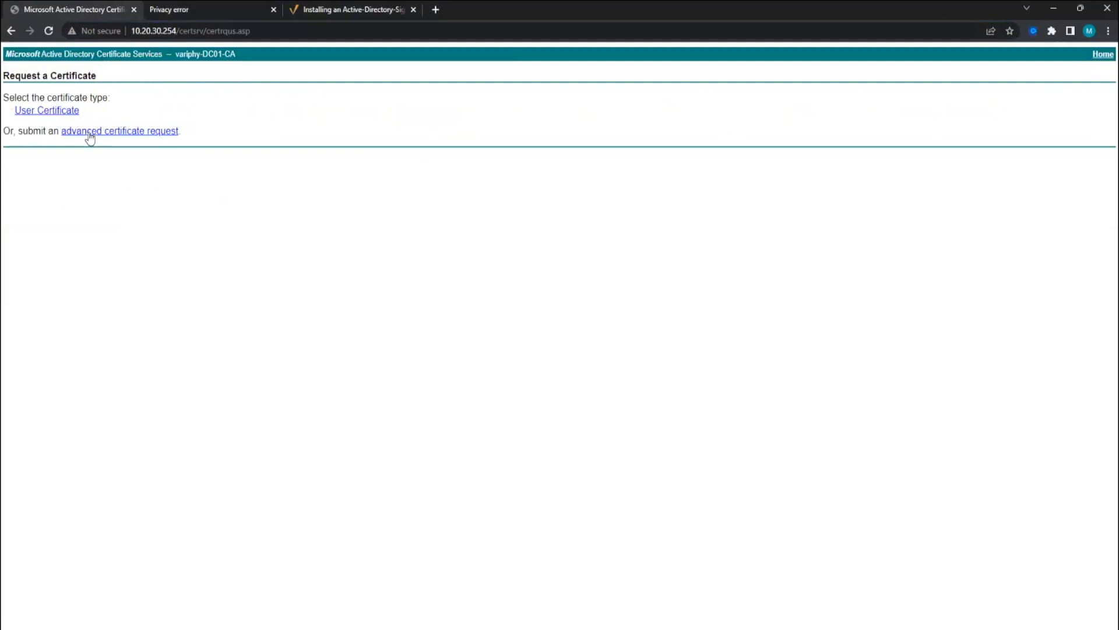
- Choose advanced certificate request and copy the whole csr.pem request text from Notepad
{"action": "left_click", "coordinate": [90, 132]}
{"action": "left_click", "coordinate": [112, 154]}
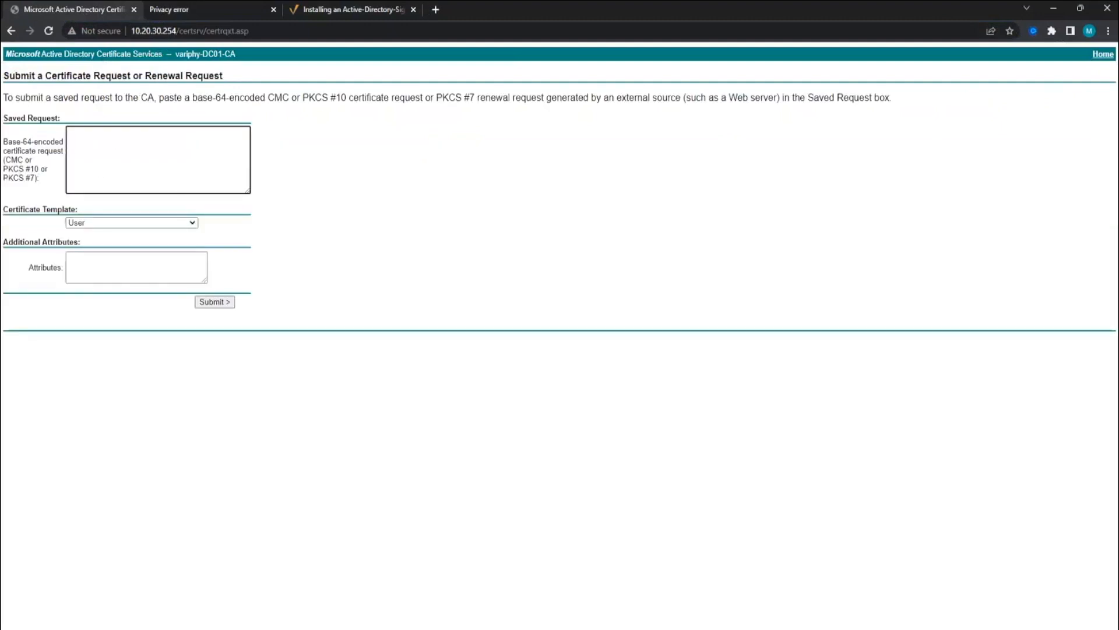
{"action": "key", "text": "alt+Tab"}
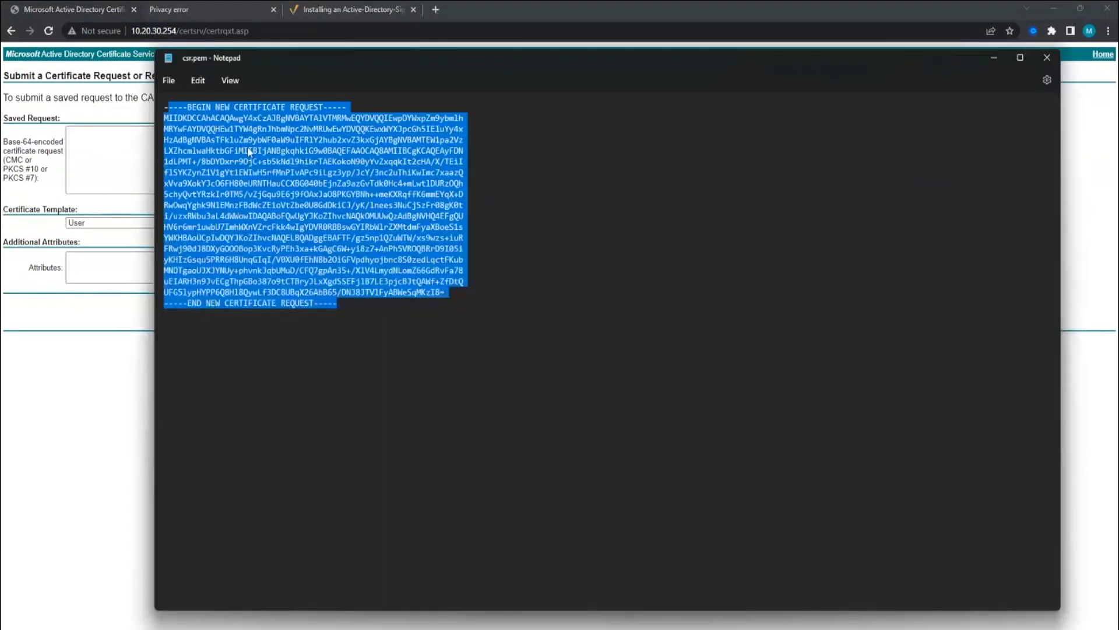
{"action": "right_click", "coordinate": [247, 150]}
{"action": "left_click", "coordinate": [517, 317]}
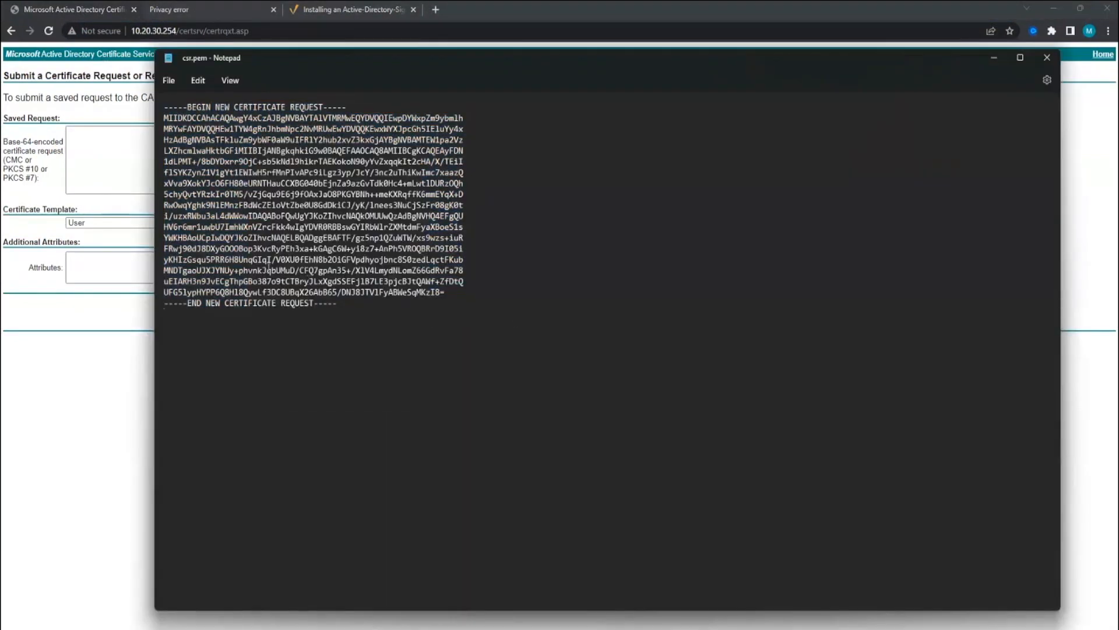
{"action": "left_click_drag", "start_coordinate": [350, 303], "coordinate": [148, 108]}
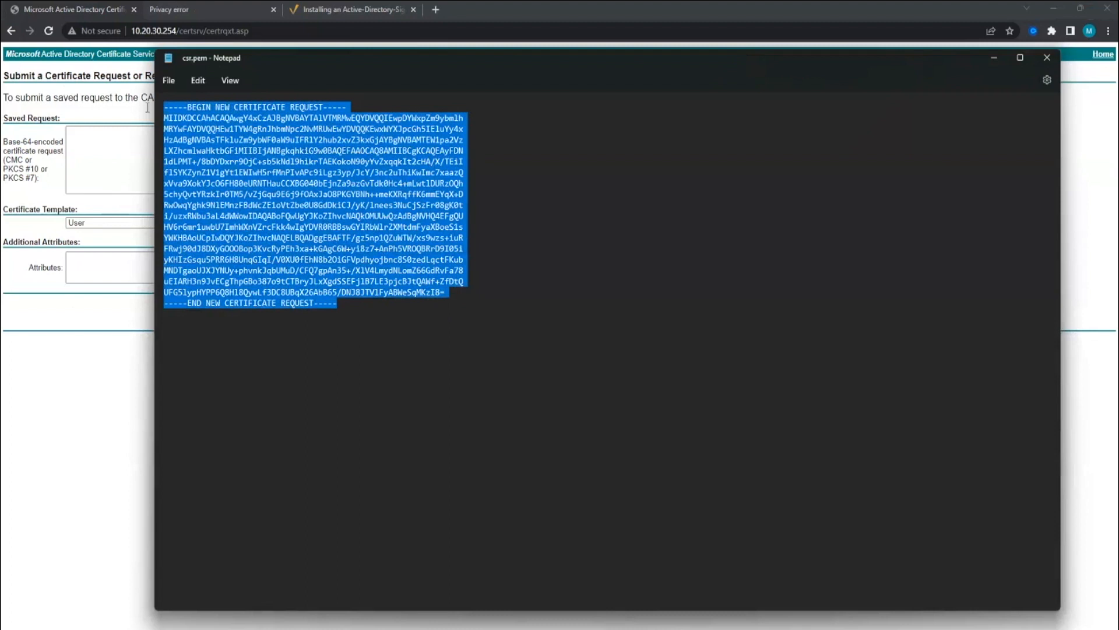
{"action": "right_click", "coordinate": [236, 170]}
{"action": "left_click", "coordinate": [267, 229]}
- Paste the CSR into Saved Request, pick the Web Server template, and submit
{"action": "left_click", "coordinate": [105, 150]}
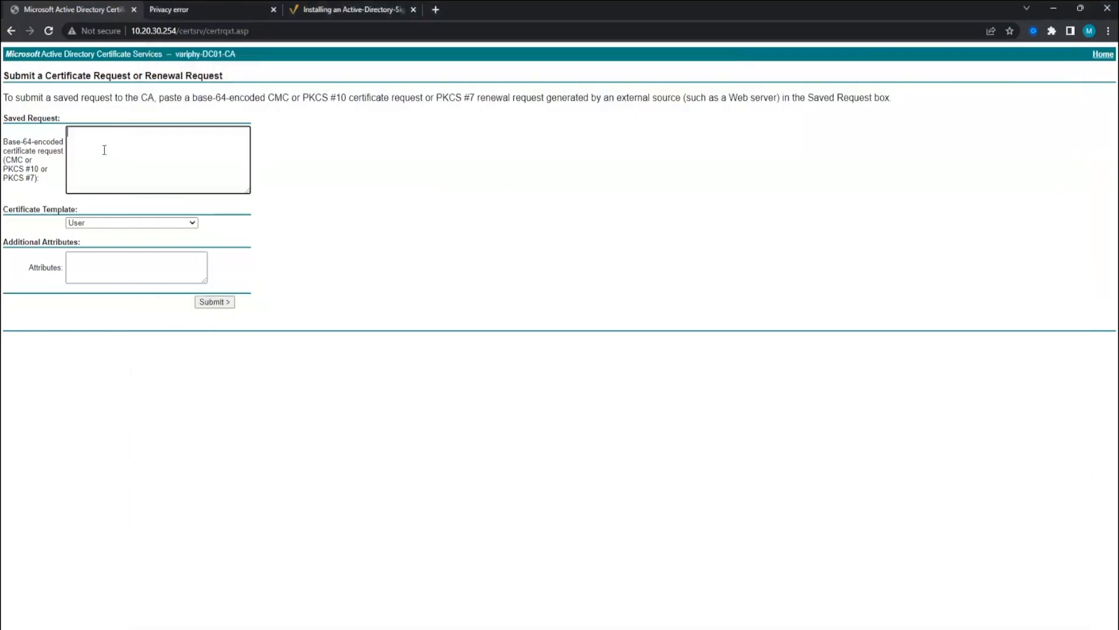
{"action": "right_click", "coordinate": [104, 150]}
{"action": "left_click", "coordinate": [139, 244]}
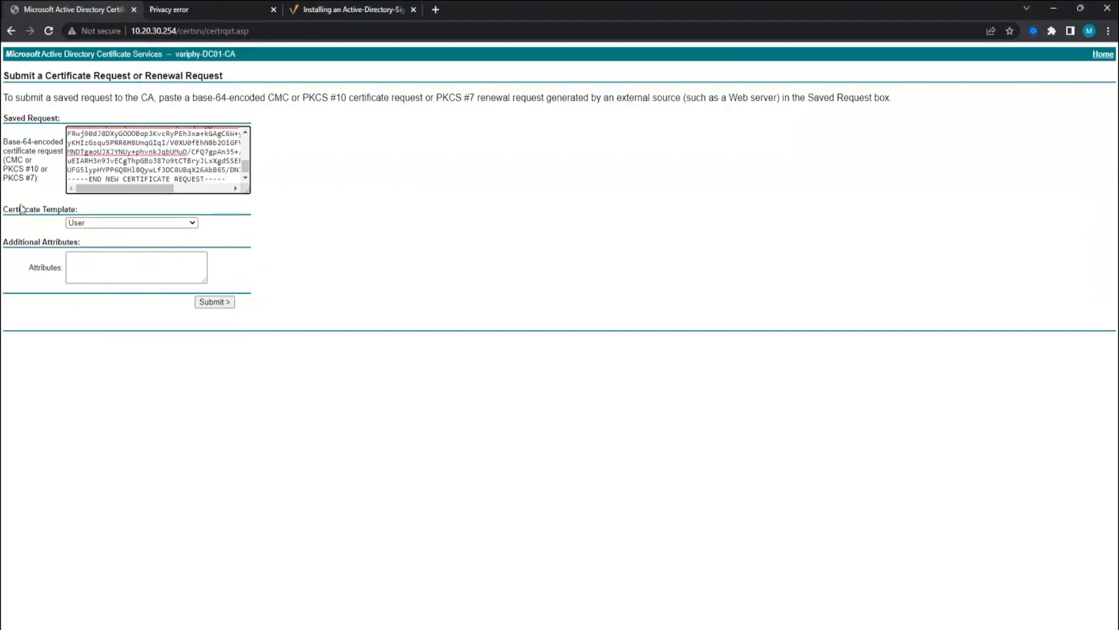
{"action": "left_click", "coordinate": [100, 222]}
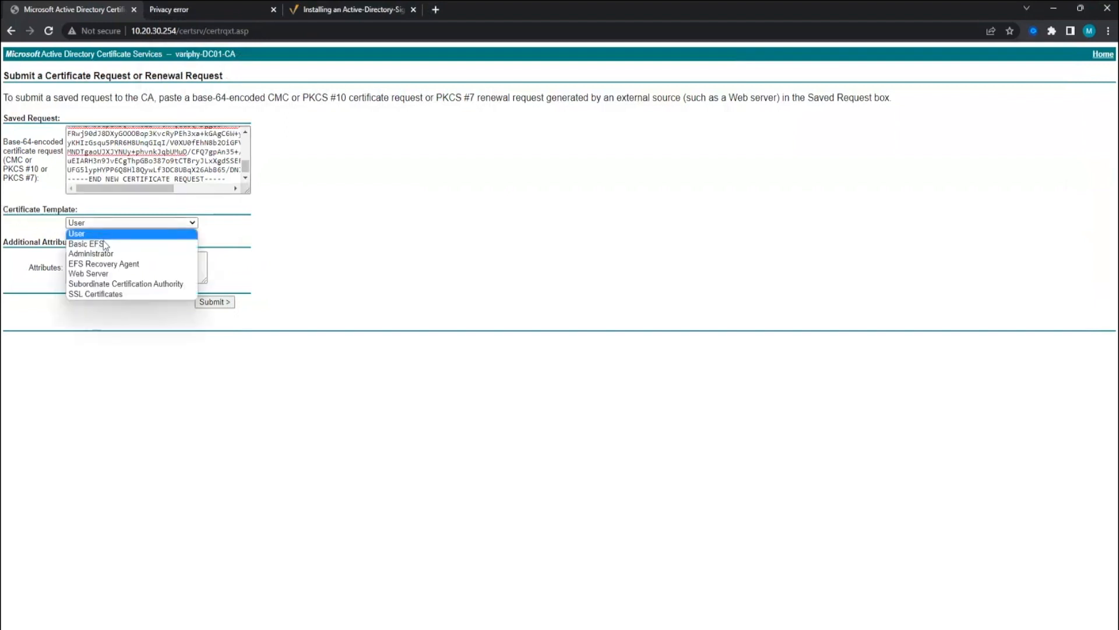
{"action": "left_click", "coordinate": [106, 273]}
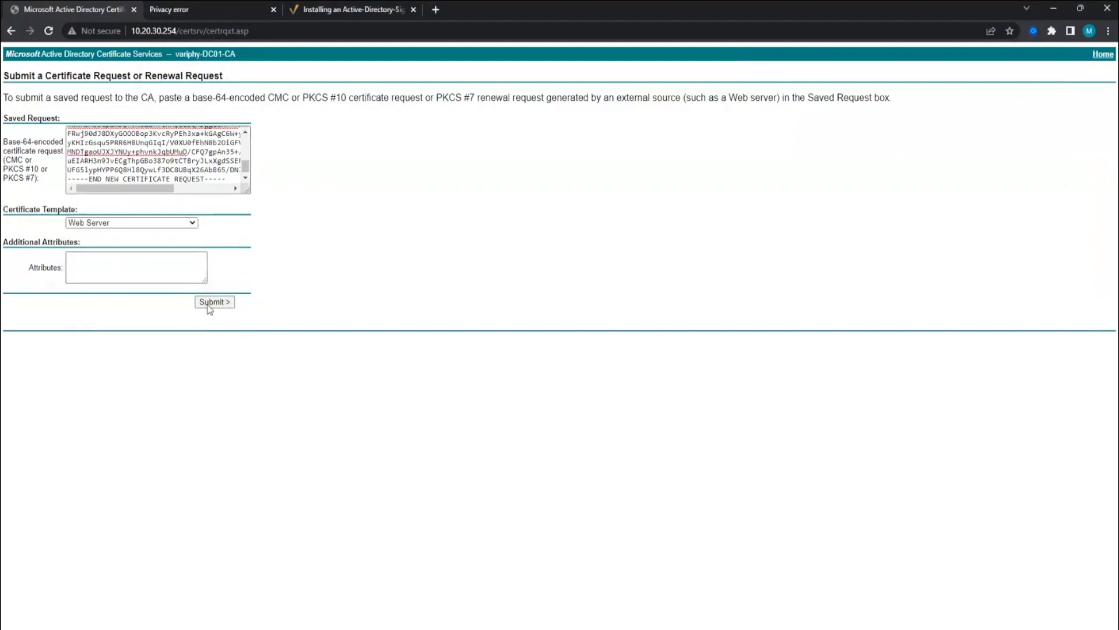
{"action": "left_click", "coordinate": [209, 305]}
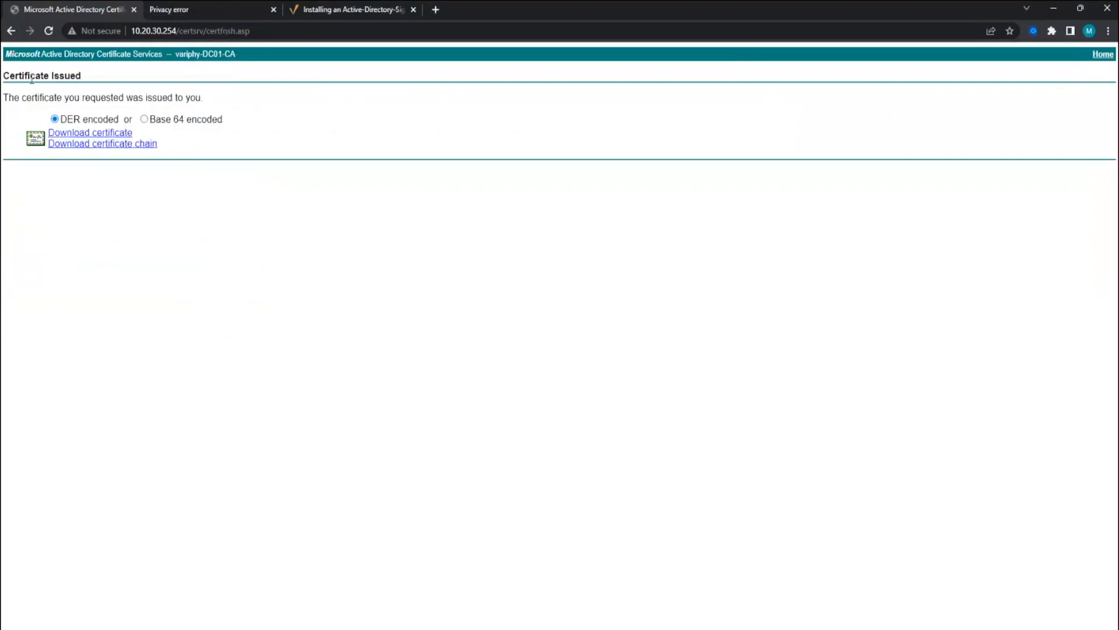
- Download the Base 64 encoded certificate chain as certnew.p7b
{"action": "left_click_drag", "start_coordinate": [19, 92], "coordinate": [143, 98]}
{"action": "left_click", "coordinate": [146, 93]}
{"action": "left_click", "coordinate": [145, 119]}
{"action": "left_click", "coordinate": [87, 144]}
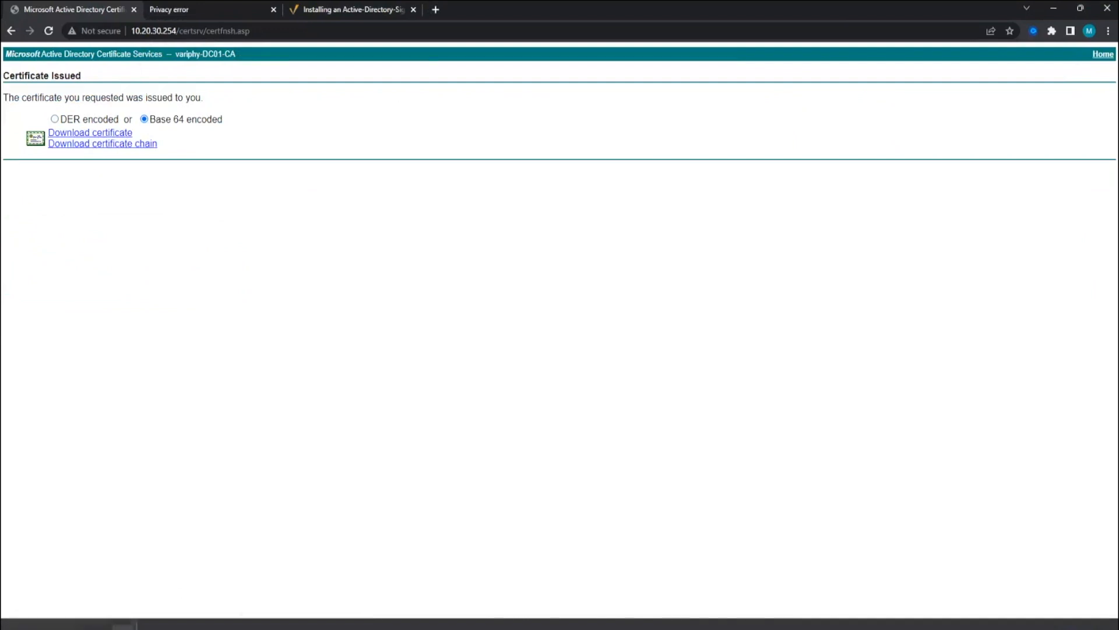
- Show certnew.p7b in the Downloads folder and copy it
{"action": "left_click", "coordinate": [123, 625]}
{"action": "left_click", "coordinate": [153, 592]}
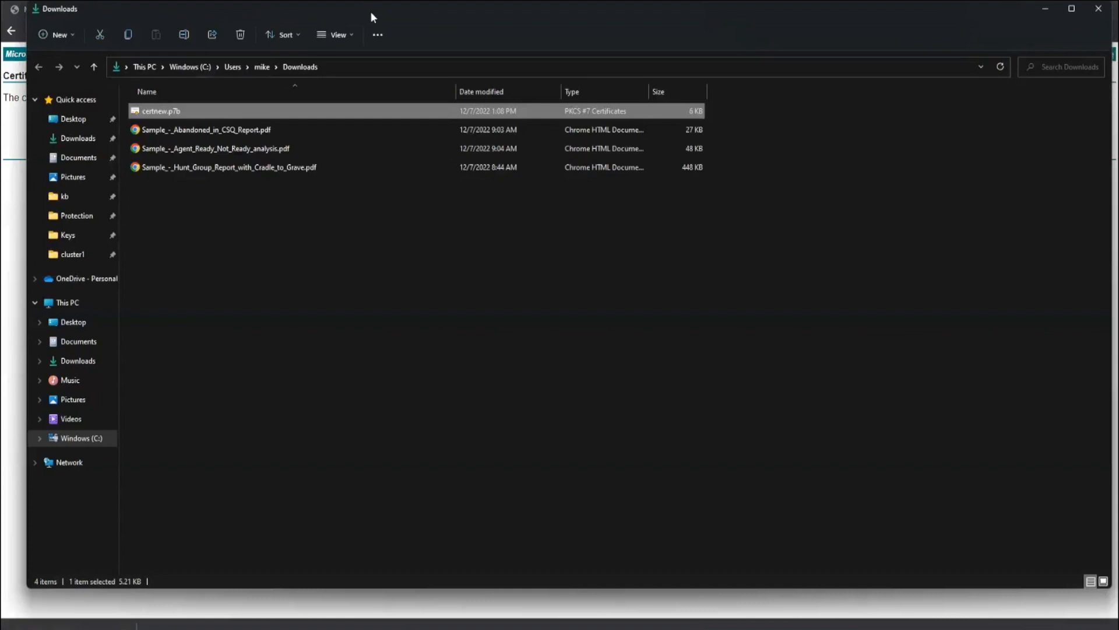
{"action": "left_click_drag", "start_coordinate": [370, 12], "coordinate": [379, 96]}
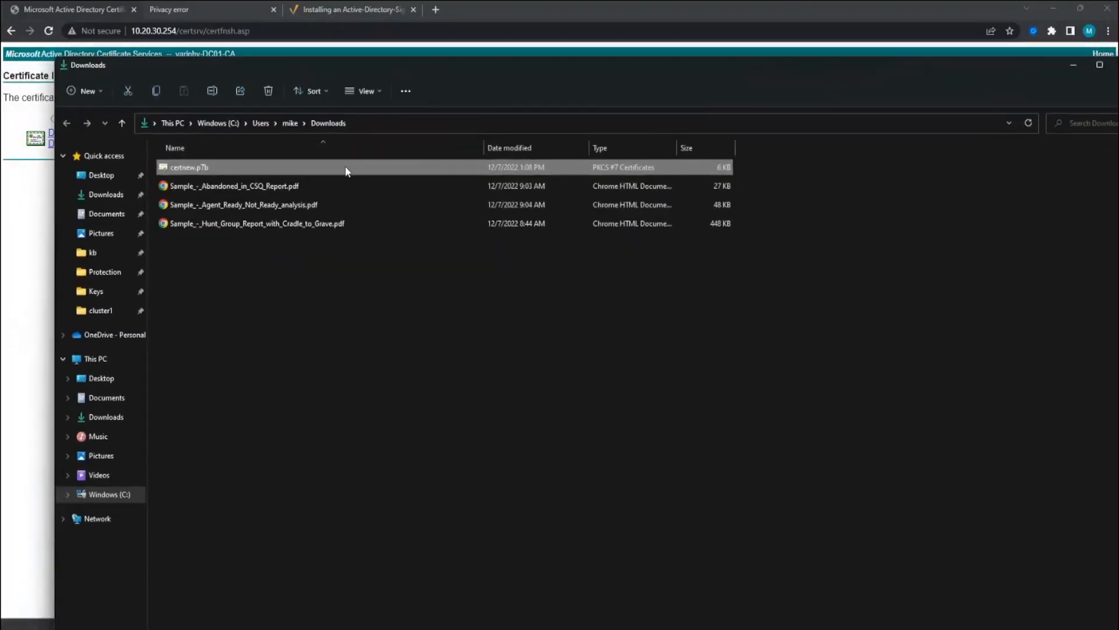
{"action": "right_click", "coordinate": [352, 193]}
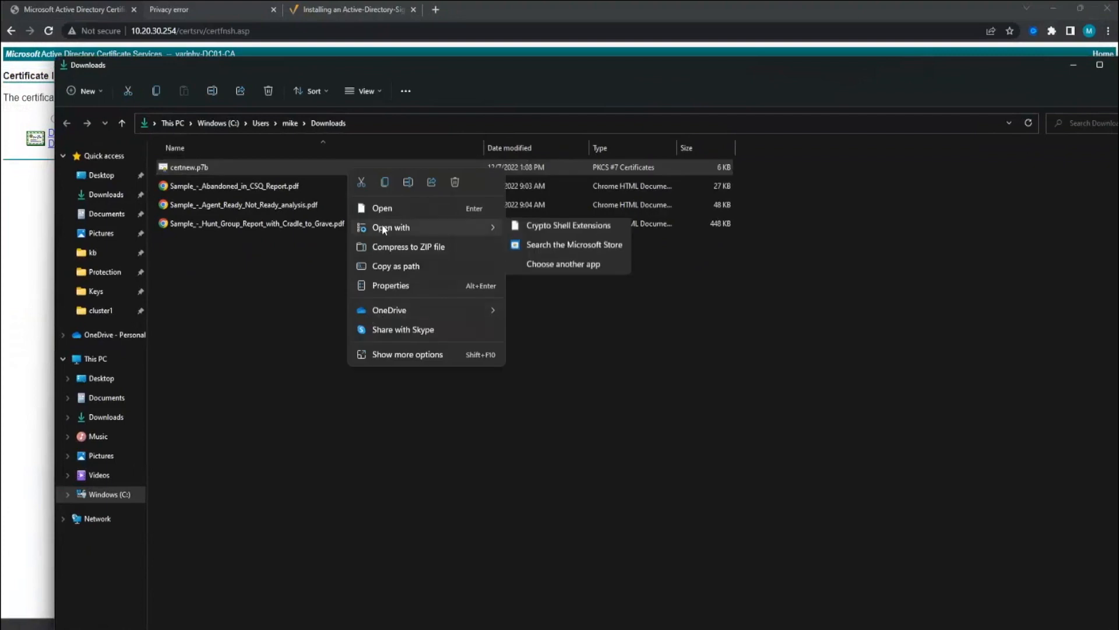
{"action": "right_click", "coordinate": [220, 169]}
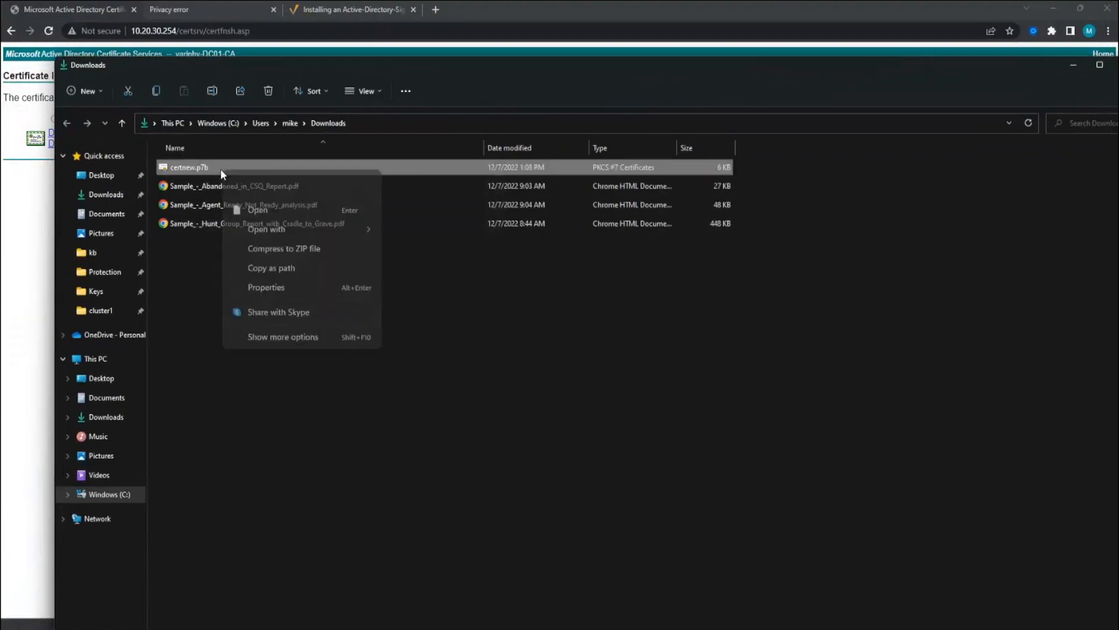
{"action": "left_click", "coordinate": [197, 171]}
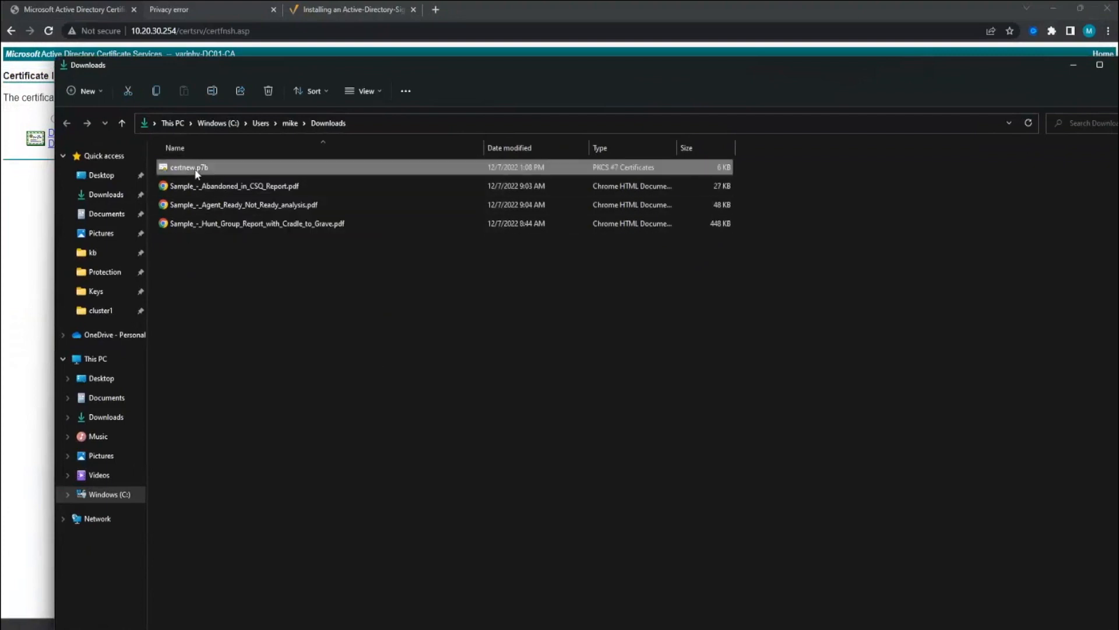
{"action": "key", "text": "ctrl+c"}
- Paste certnew.p7b into the Variphy Insight folder next to csr.pem, granting administrator permission
{"action": "left_click", "coordinate": [1115, 66]}
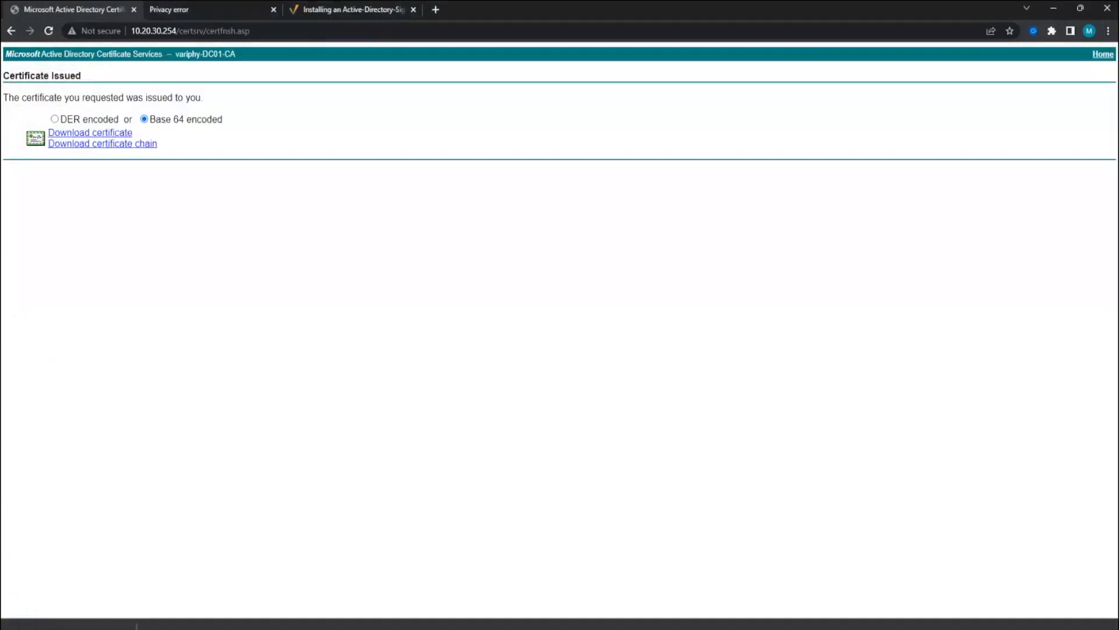
{"action": "key", "text": "alt+Tab"}
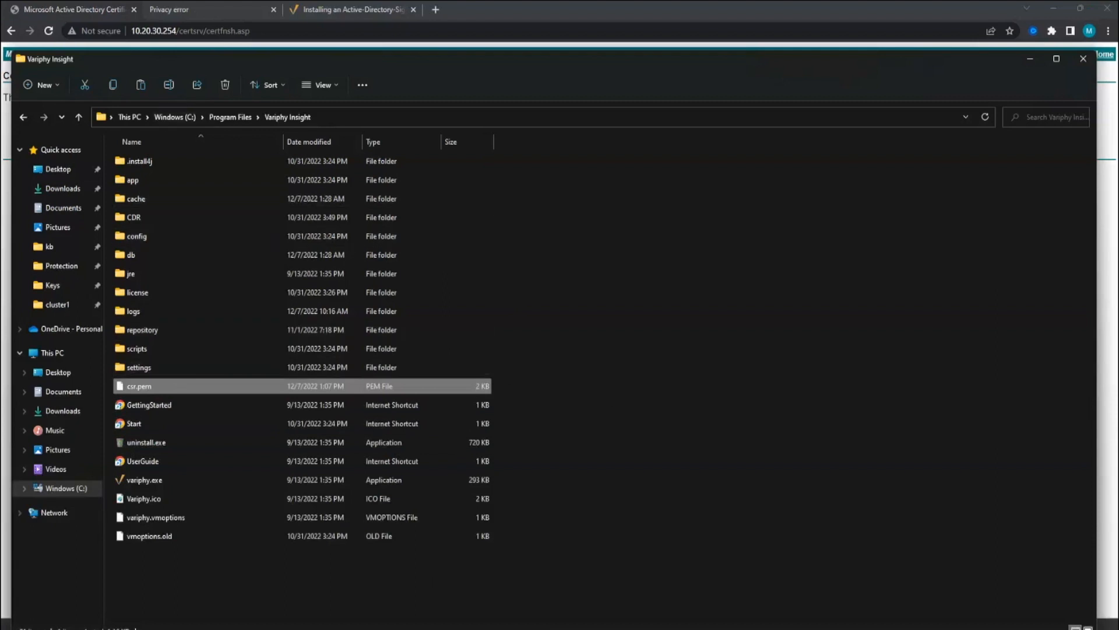
{"action": "left_click", "coordinate": [164, 583]}
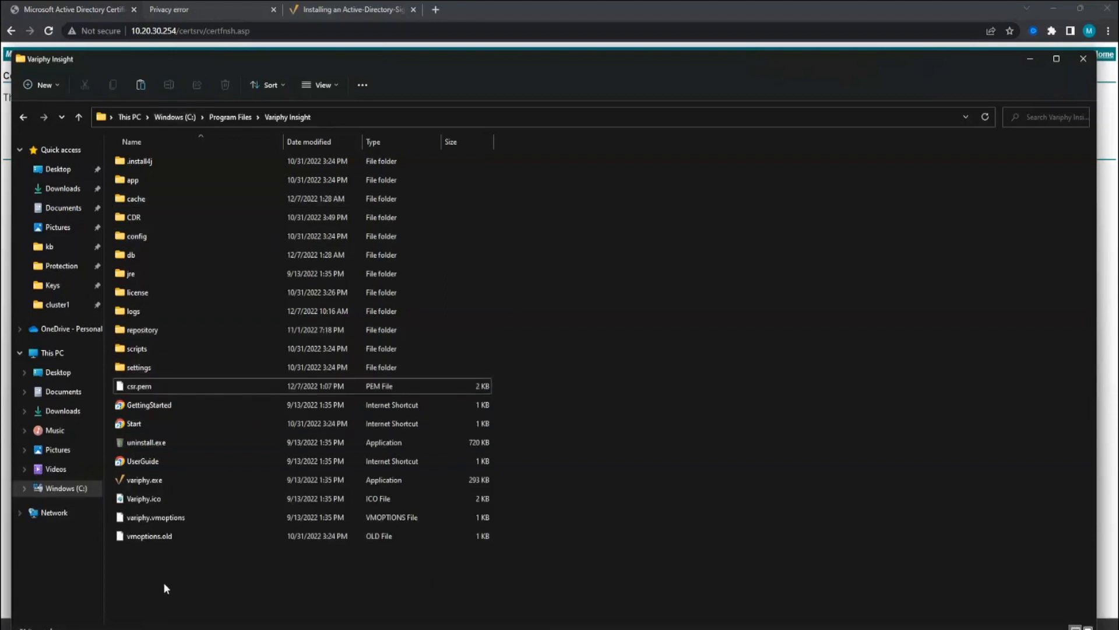
{"action": "key", "text": "ctrl+v"}
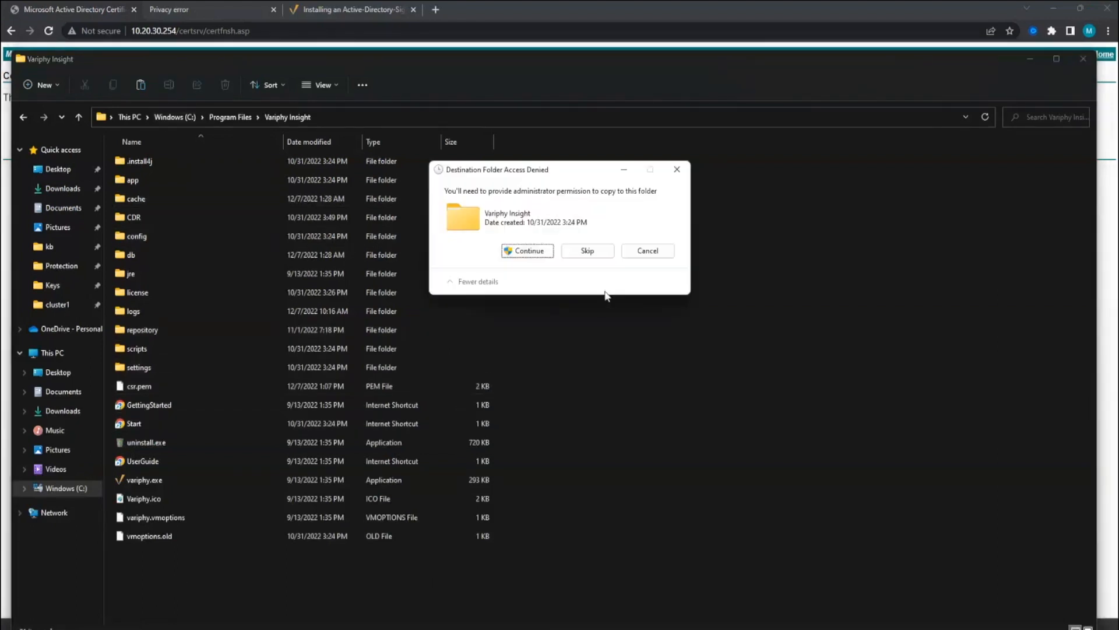
{"action": "left_click", "coordinate": [527, 251]}
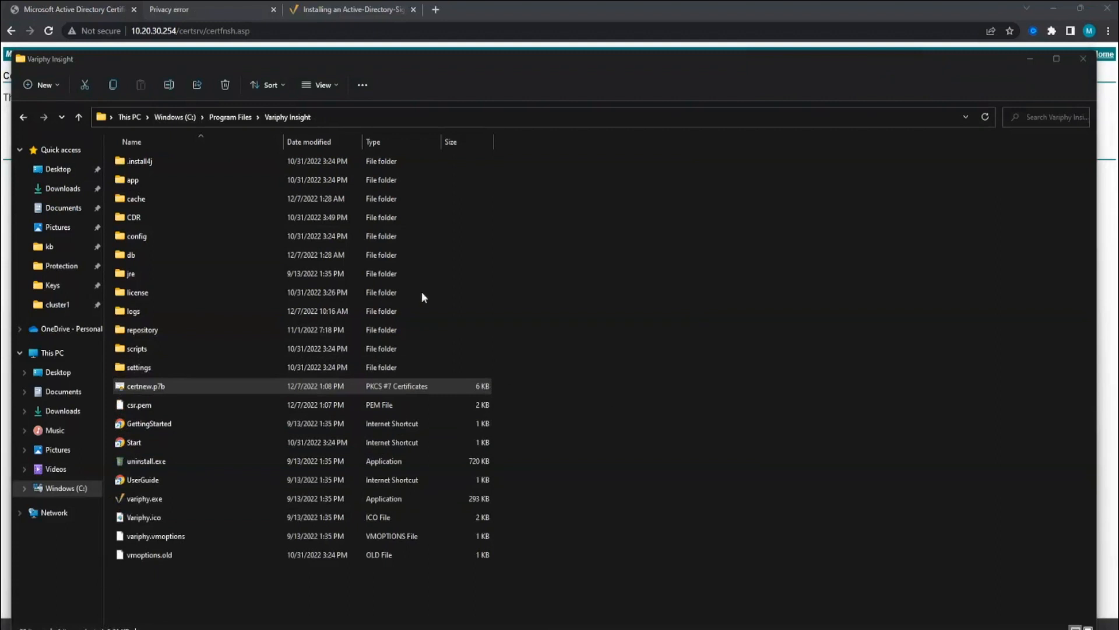
- Replace the Notepad scratchpad text with the keytool -import command for certnew.p7b
{"action": "key", "text": "alt+Tab"}
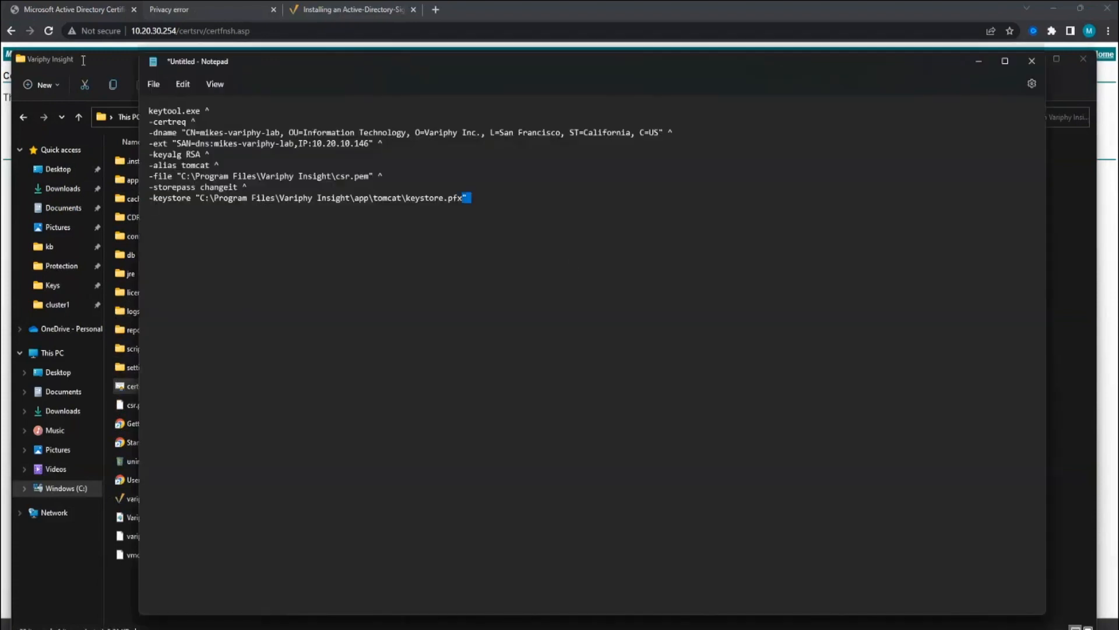
{"action": "key", "text": "ctrl+a"}
{"action": "key", "text": "ctrl+v"}
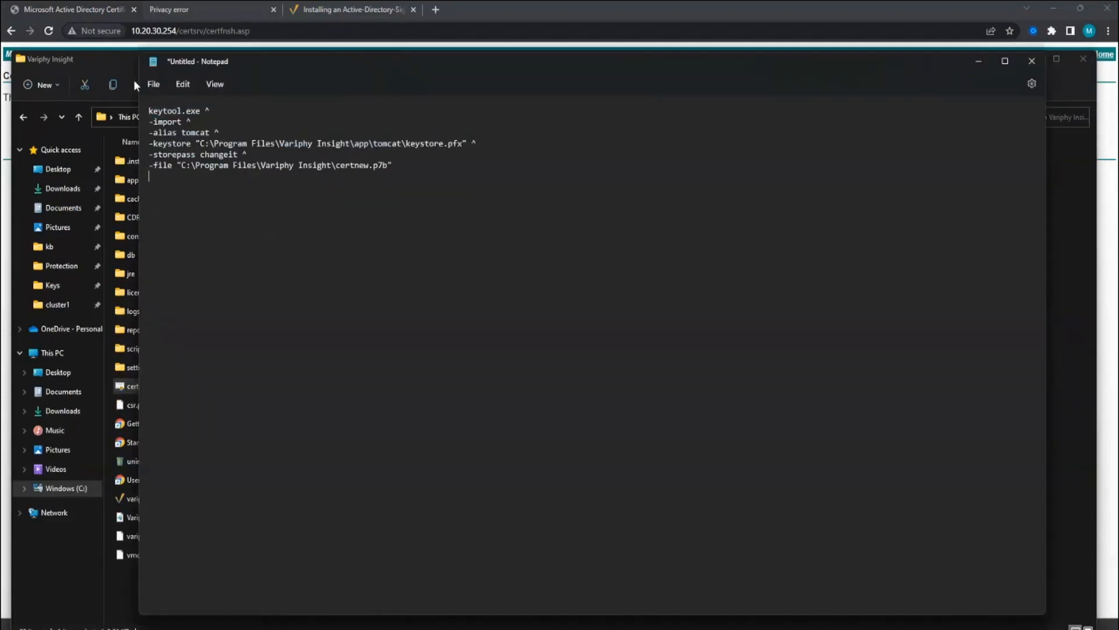
{"action": "left_click_drag", "start_coordinate": [150, 111], "coordinate": [484, 146]}
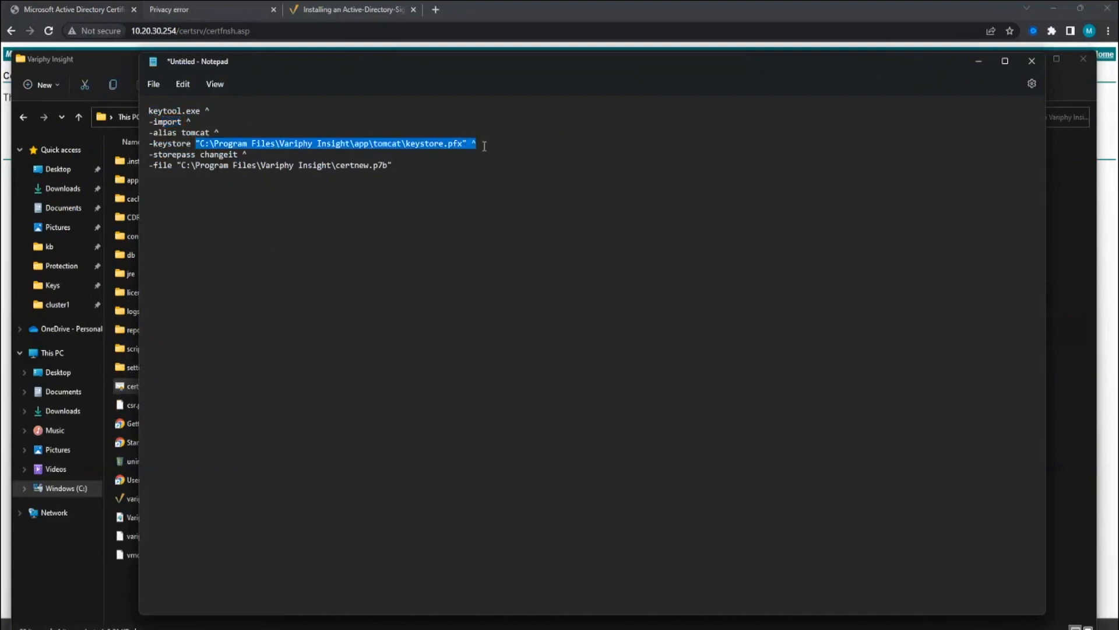
{"action": "left_click_drag", "start_coordinate": [178, 166], "coordinate": [414, 166]}
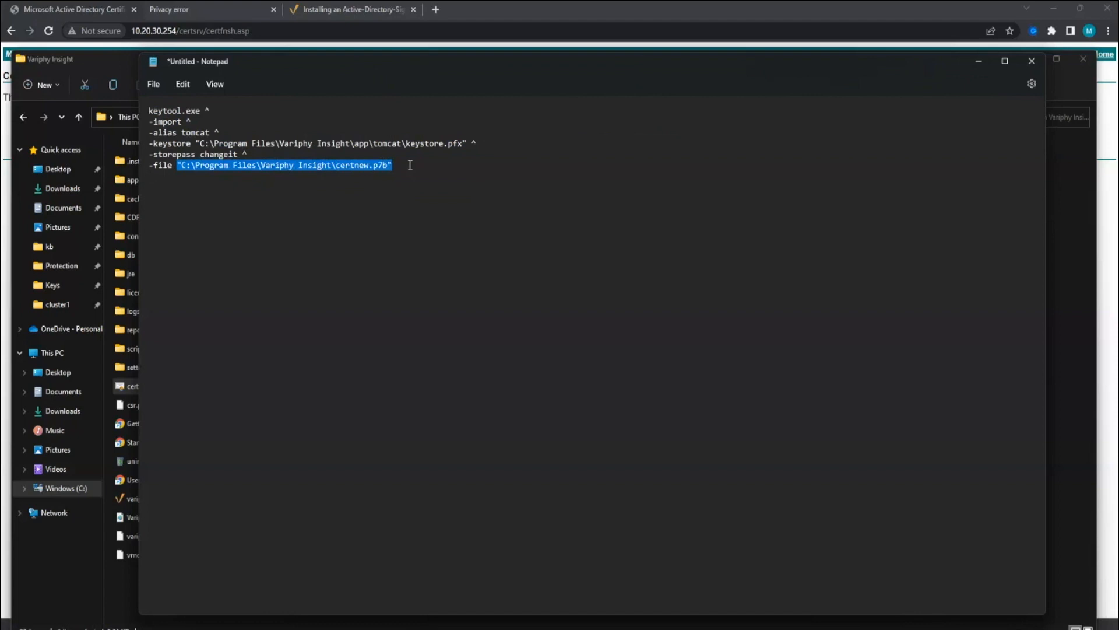
{"action": "left_click", "coordinate": [419, 170]}
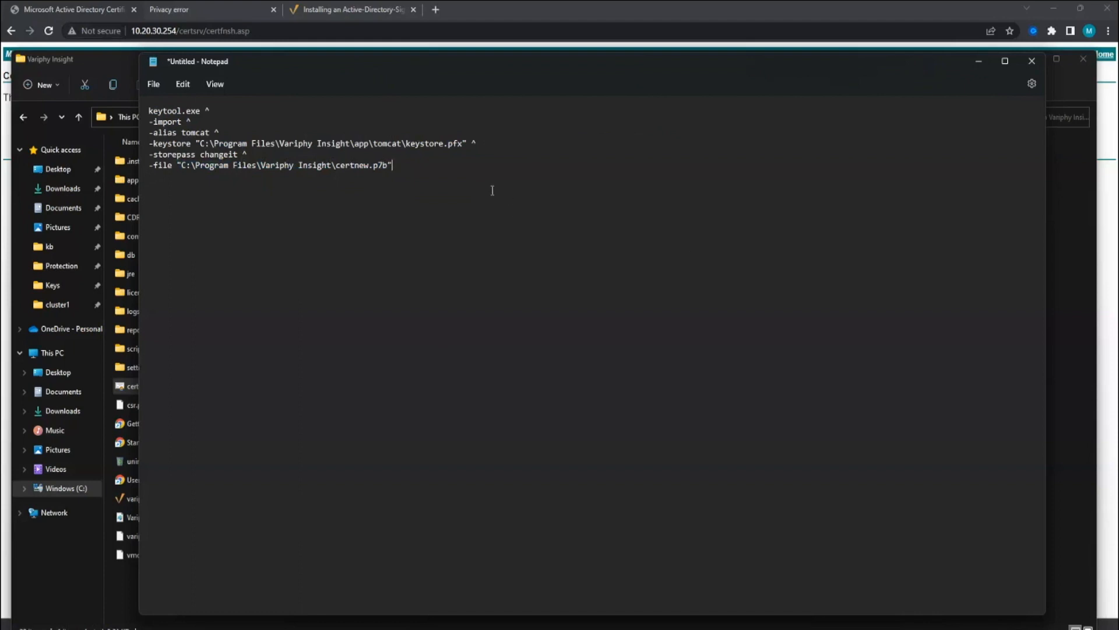
{"action": "key", "text": "ctrl+a"}
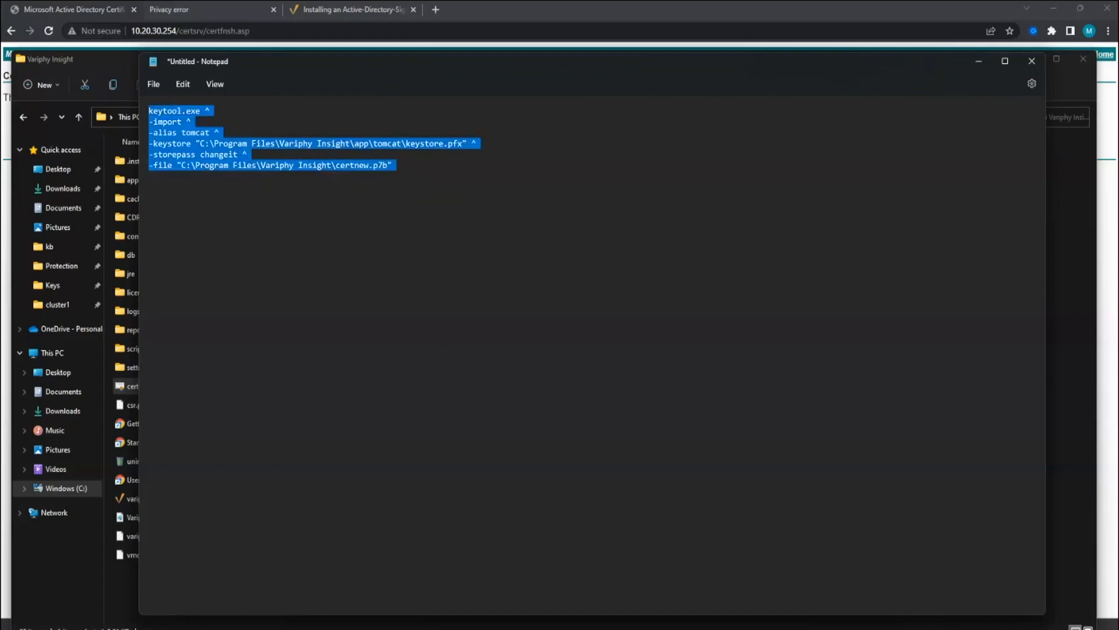
- Run the import in the admin Command Prompt, confirming installation of the certificate reply
{"action": "key", "text": "alt+Tab"}
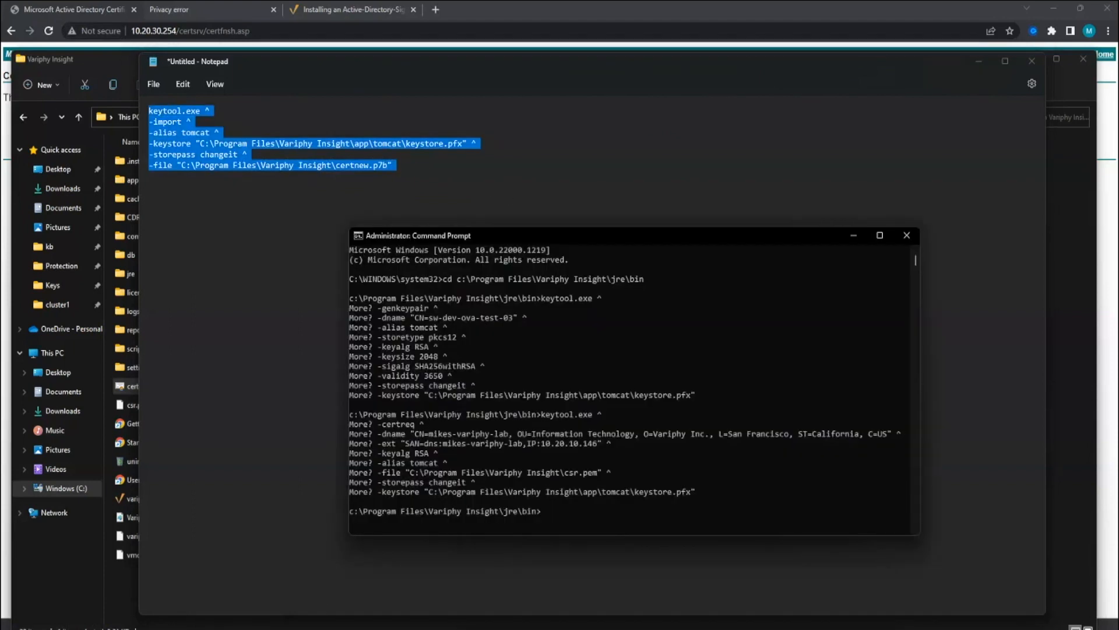
{"action": "right_click", "coordinate": [582, 518]}
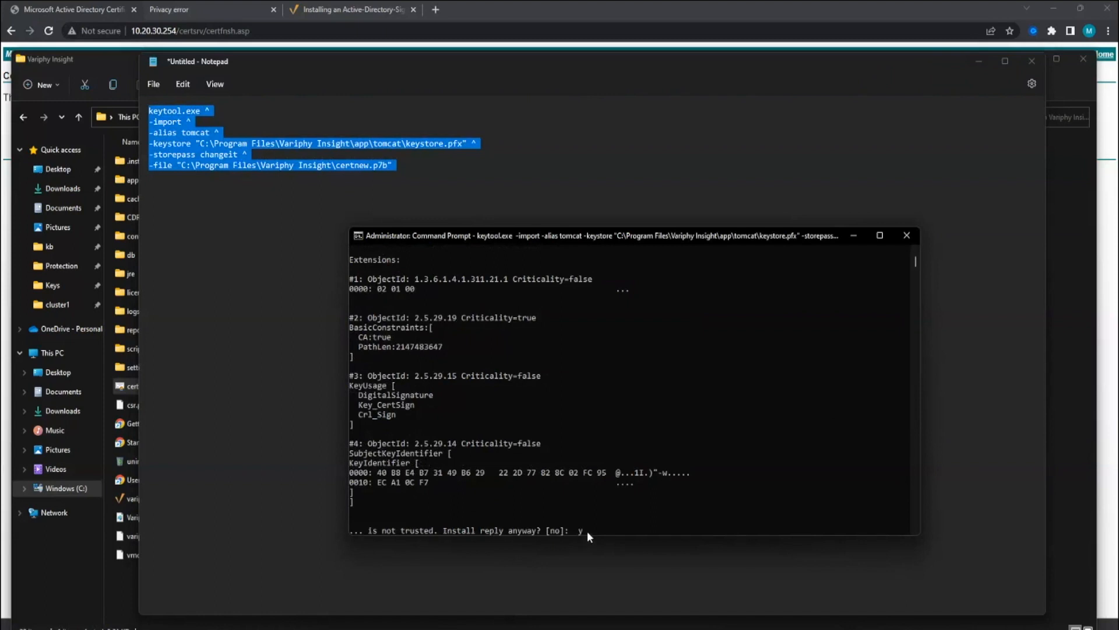
{"action": "key", "text": "Return"}
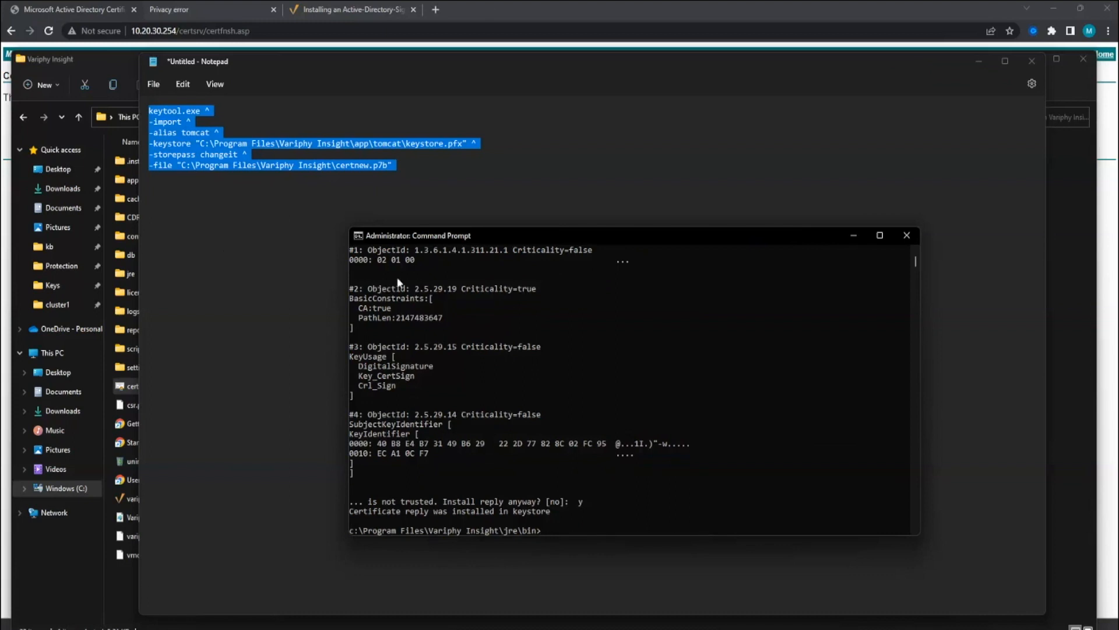
{"action": "left_click", "coordinate": [104, 58]}
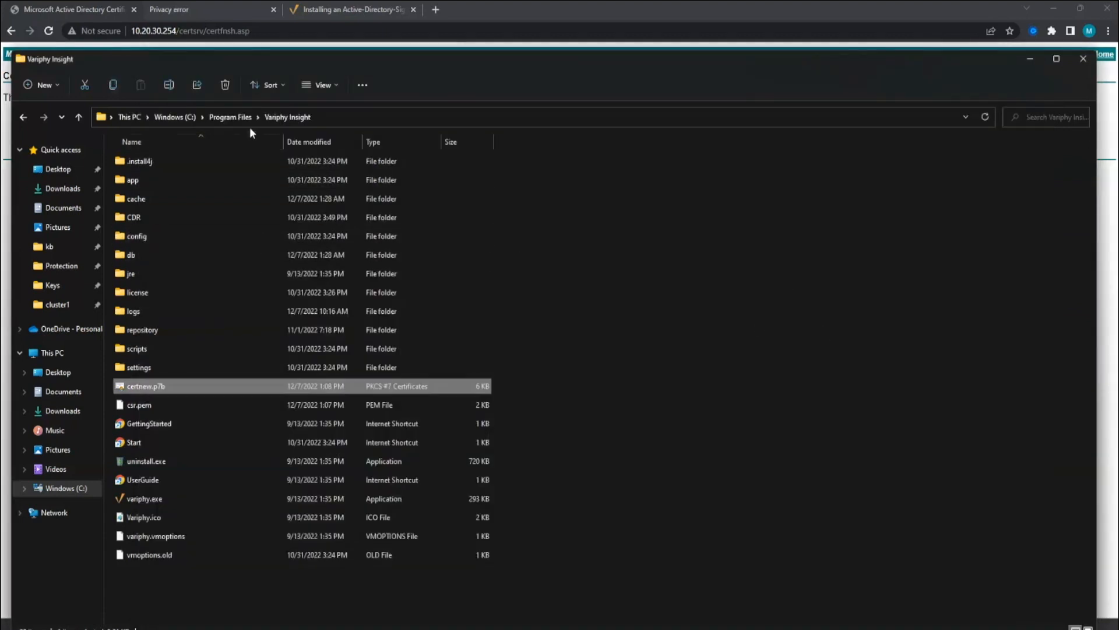
- Open https_customizations.xml from the config folder in Notepad++
{"action": "double_click", "coordinate": [162, 239]}
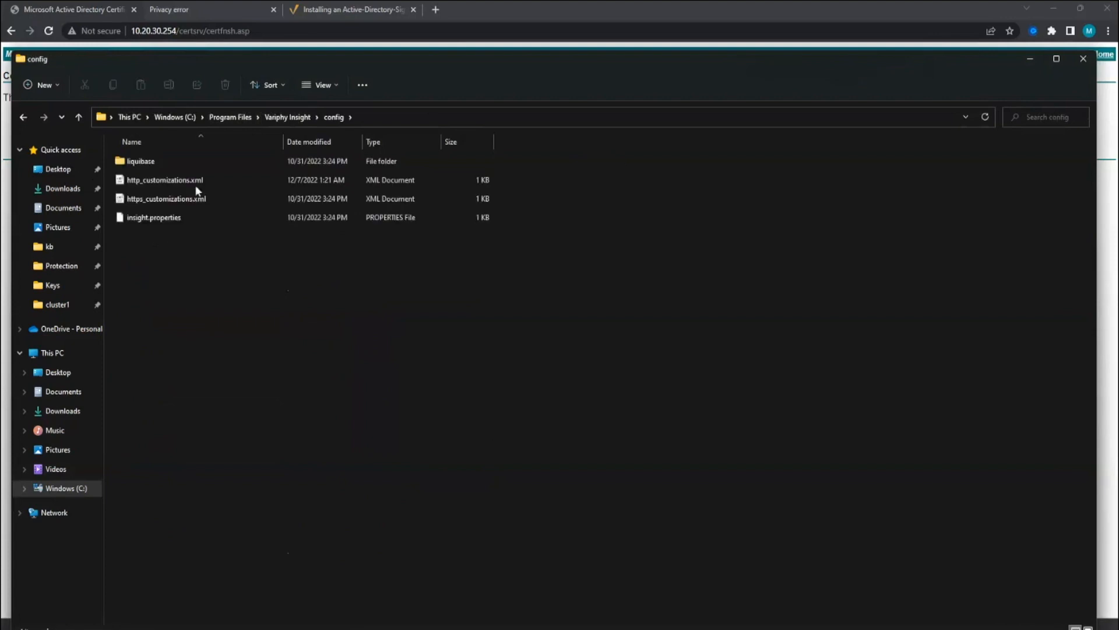
{"action": "left_click", "coordinate": [178, 182]}
{"action": "left_click", "coordinate": [170, 197]}
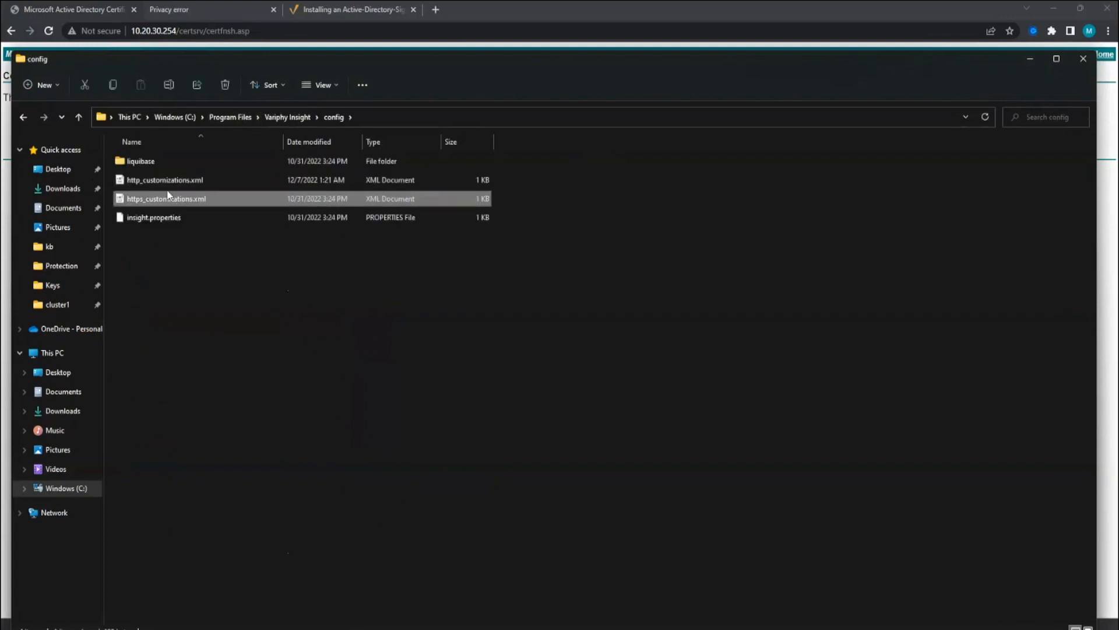
{"action": "left_click", "coordinate": [167, 190]}
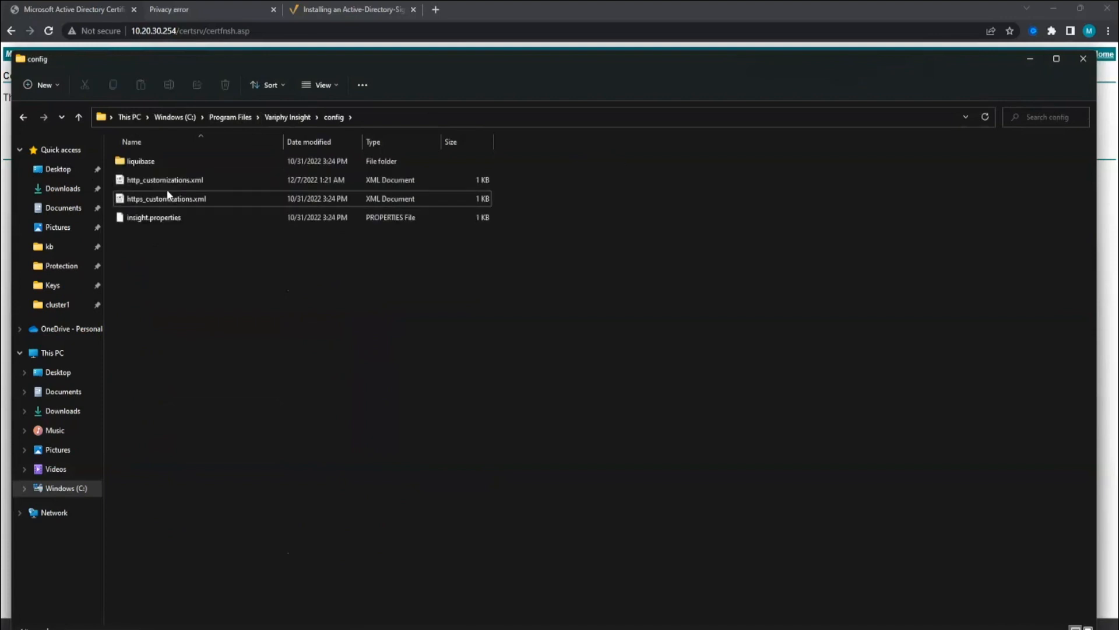
{"action": "left_click", "coordinate": [167, 196]}
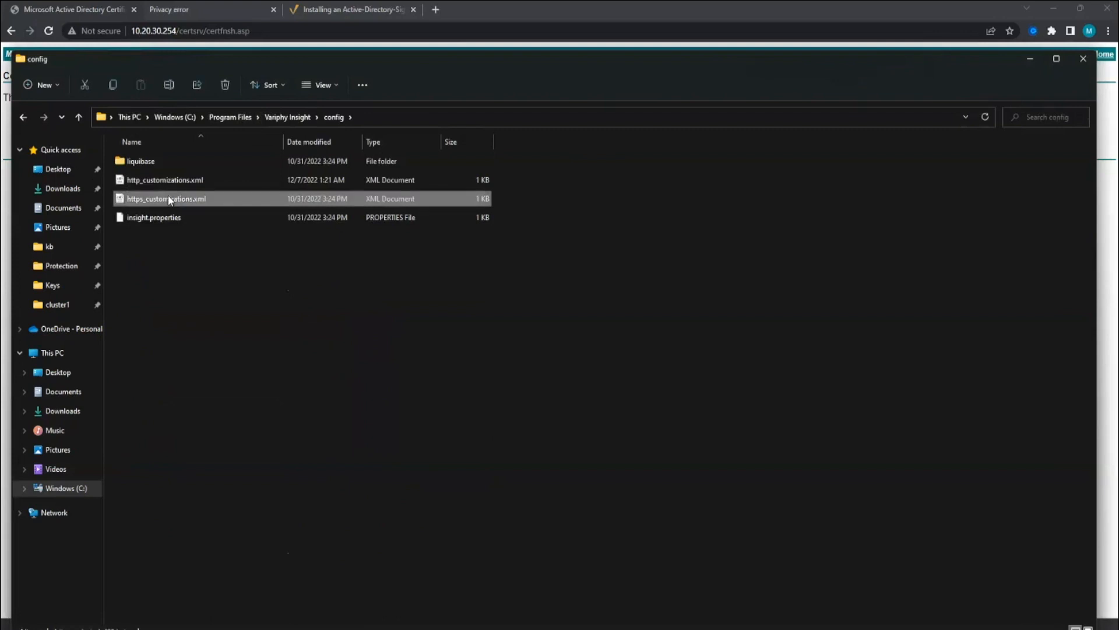
{"action": "right_click", "coordinate": [170, 199]}
{"action": "mouse_move", "coordinate": [236, 252]}
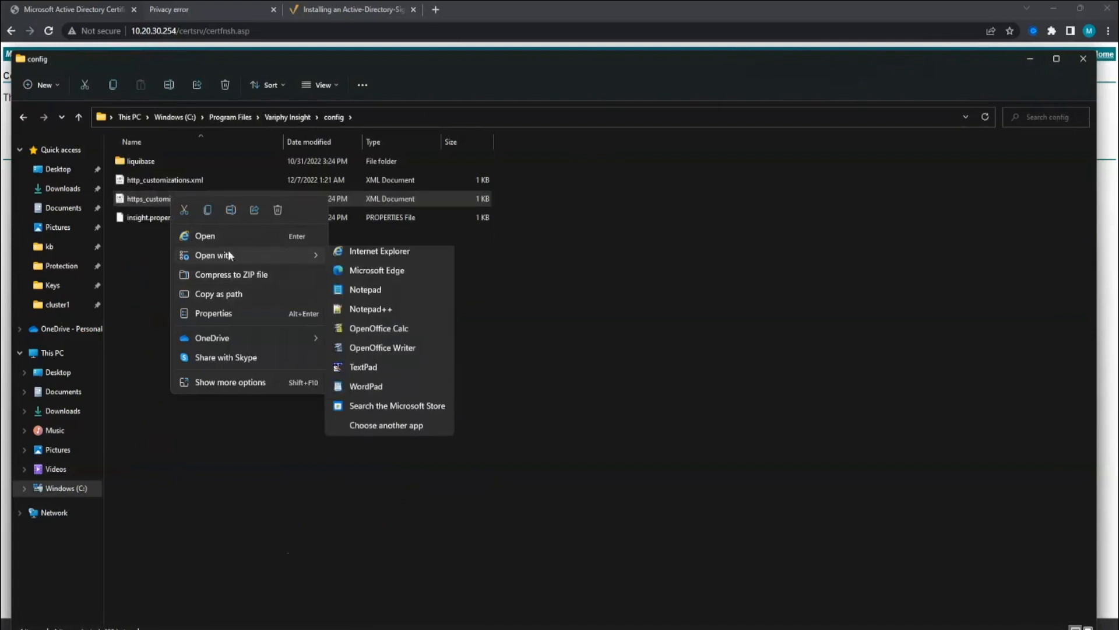
{"action": "left_click", "coordinate": [372, 319]}
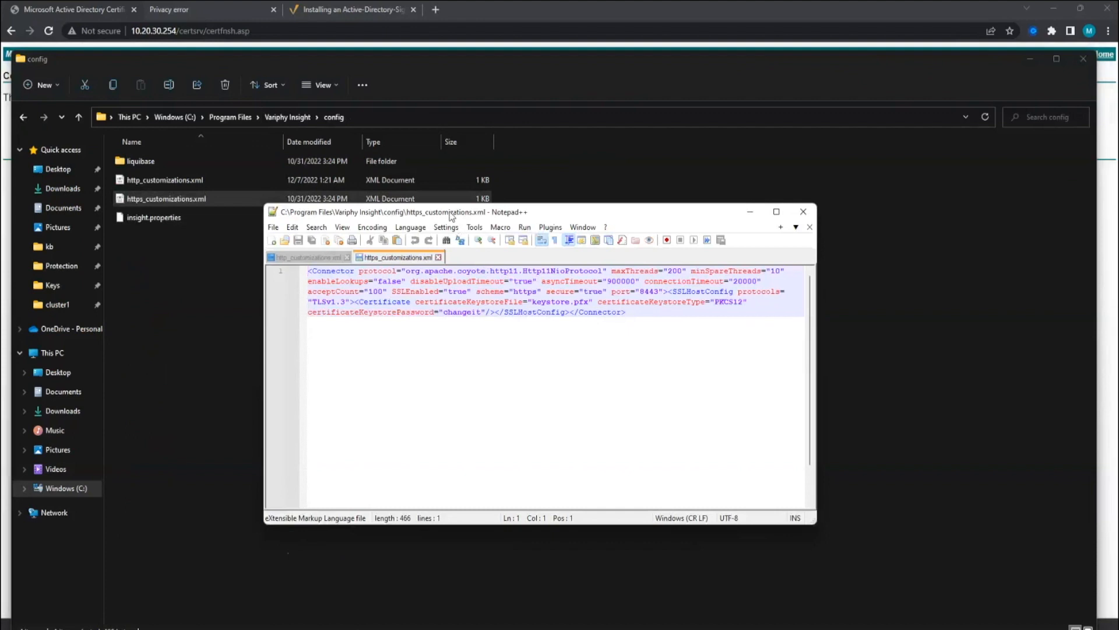
- Enlarge the editor, review the port 8443 connector's keystore.pfx settings, then close the file
{"action": "left_click_drag", "start_coordinate": [451, 217], "coordinate": [409, 210]}
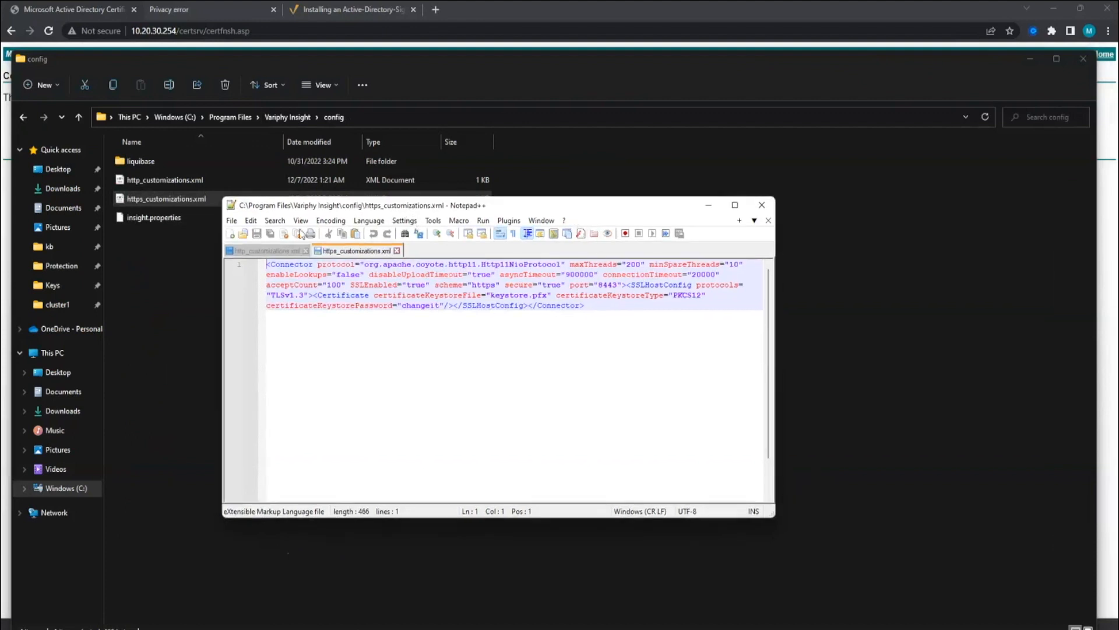
{"action": "left_click", "coordinate": [301, 220]}
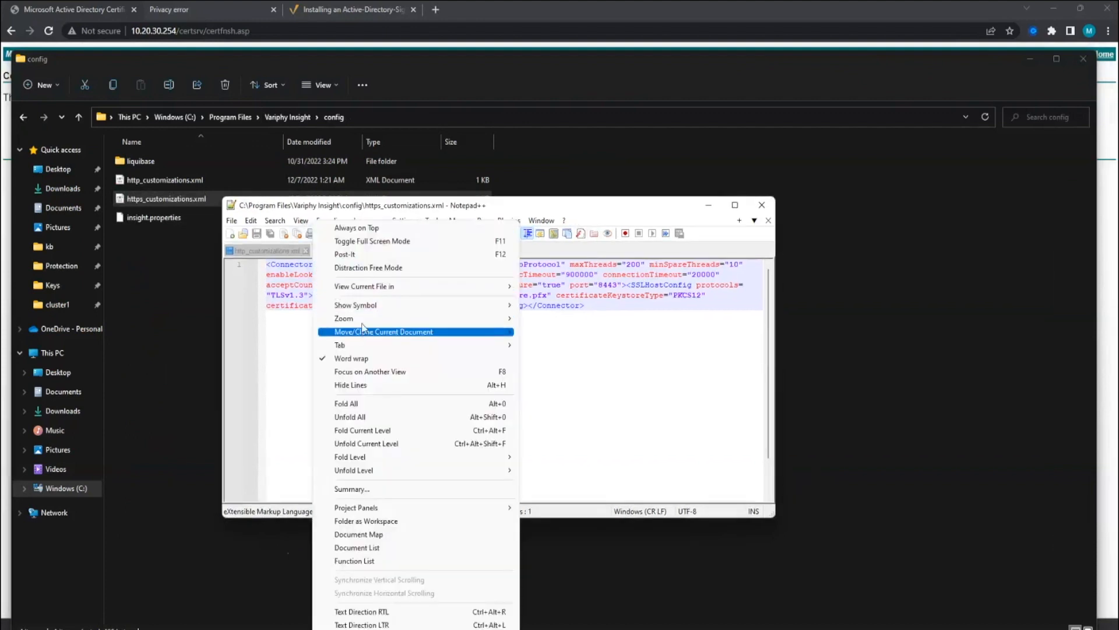
{"action": "mouse_move", "coordinate": [362, 318]}
{"action": "left_click", "coordinate": [574, 318]}
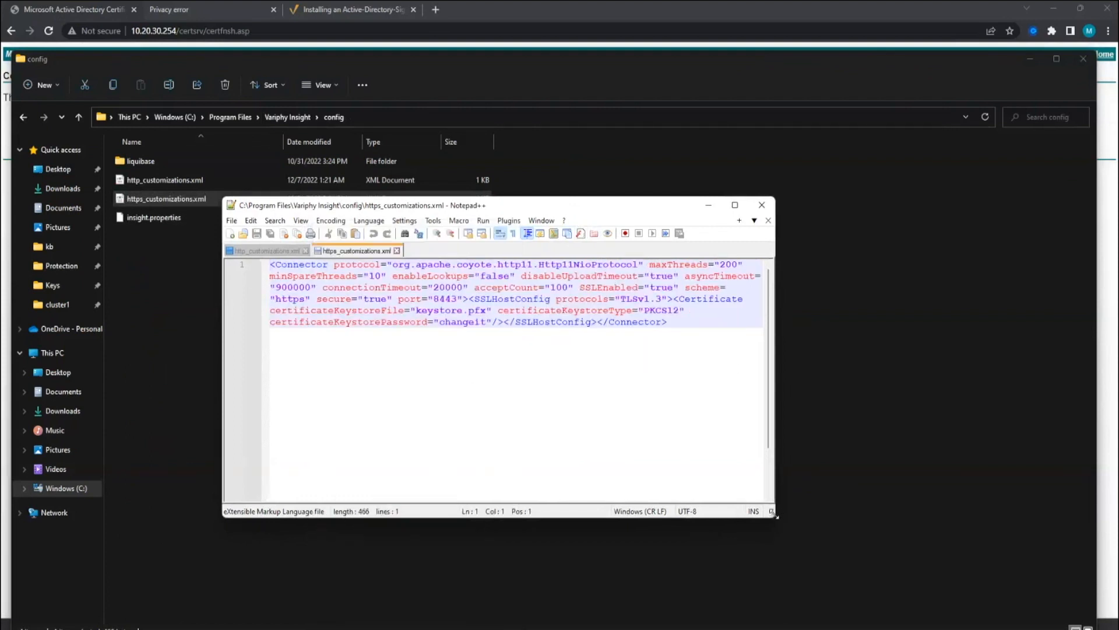
{"action": "left_click_drag", "start_coordinate": [775, 515], "coordinate": [1069, 626]}
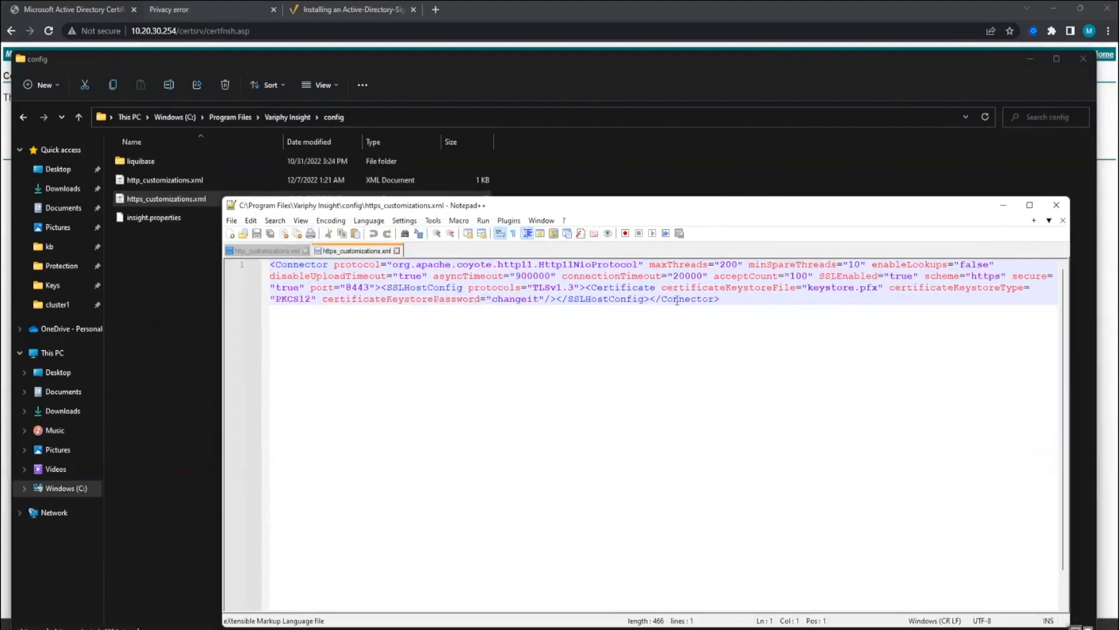
{"action": "left_click_drag", "start_coordinate": [661, 289], "coordinate": [854, 290]}
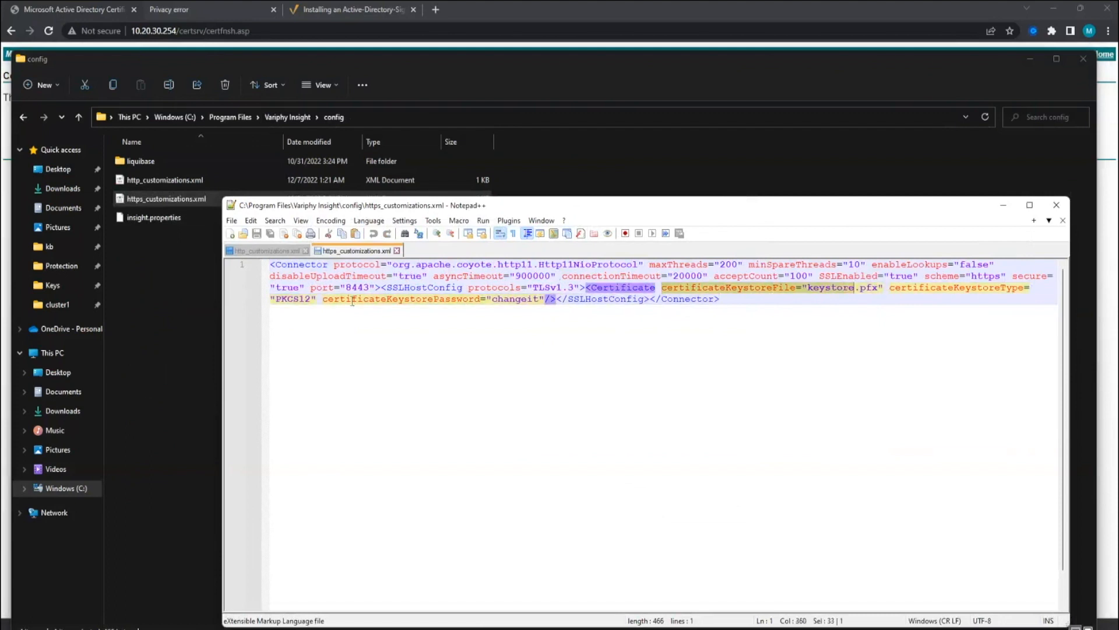
{"action": "left_click_drag", "start_coordinate": [322, 299], "coordinate": [535, 299]}
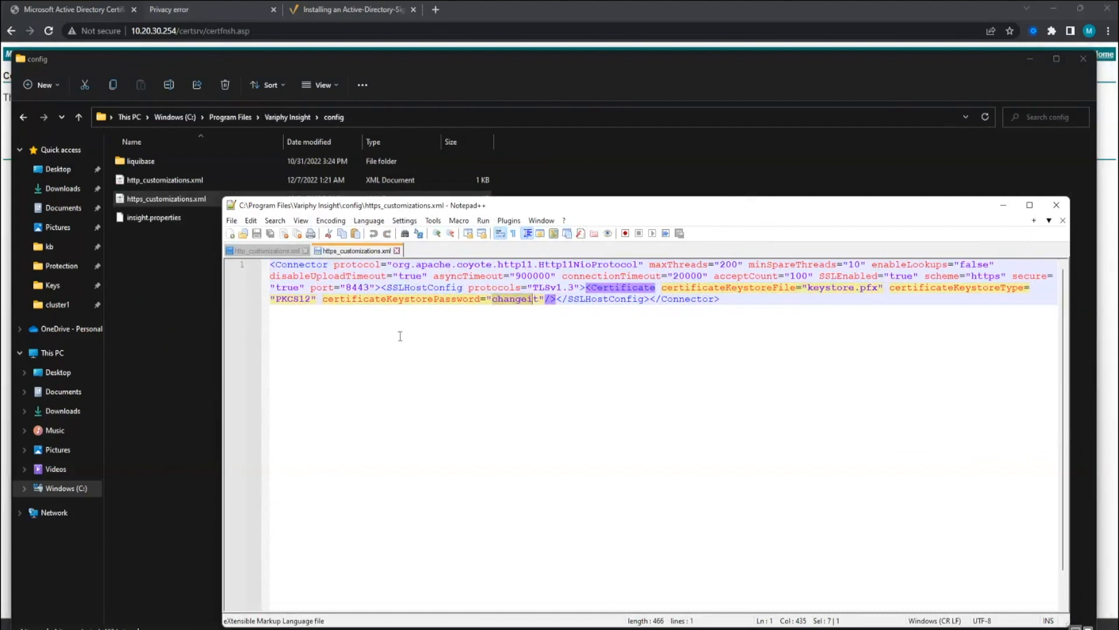
{"action": "double_click", "coordinate": [345, 287]}
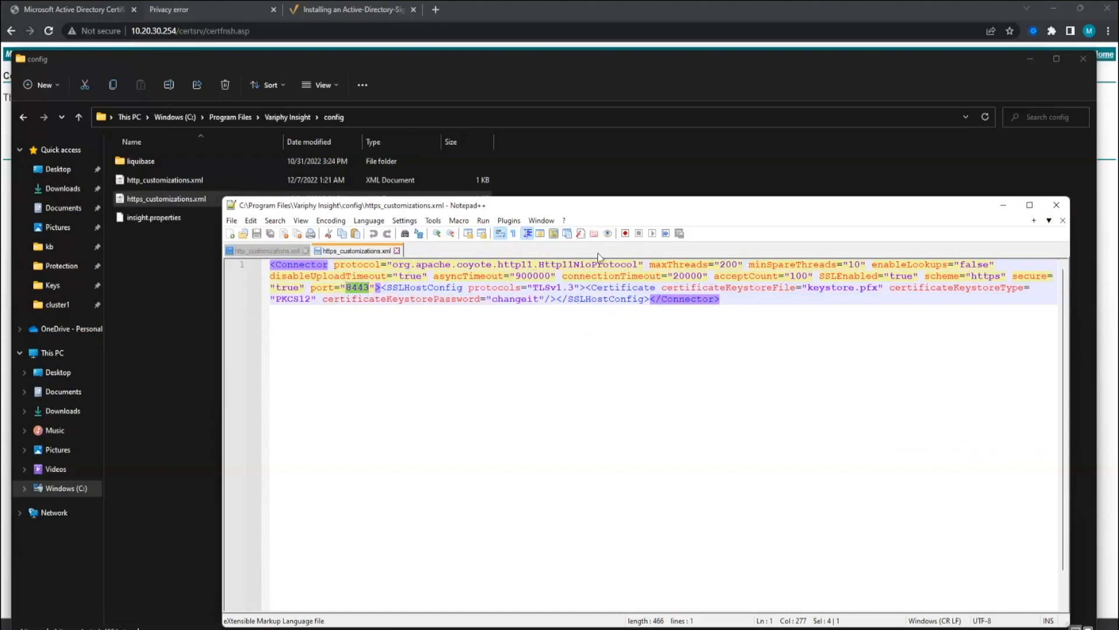
{"action": "left_click", "coordinate": [1065, 209]}
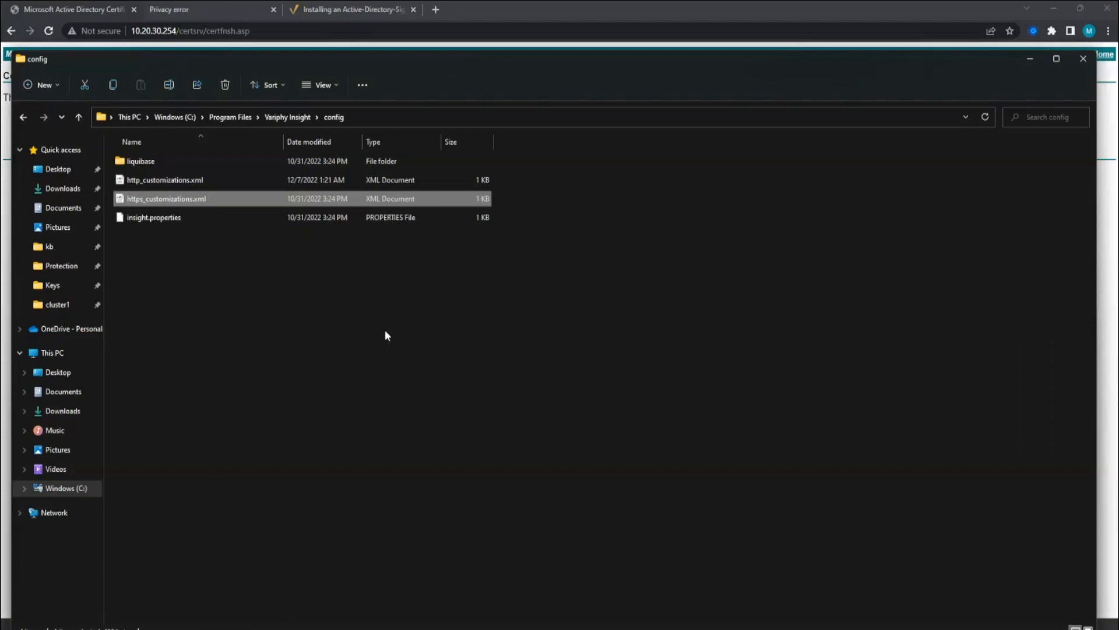
- Open http_customizations.xml in Notepad++
{"action": "right_click", "coordinate": [150, 180]}
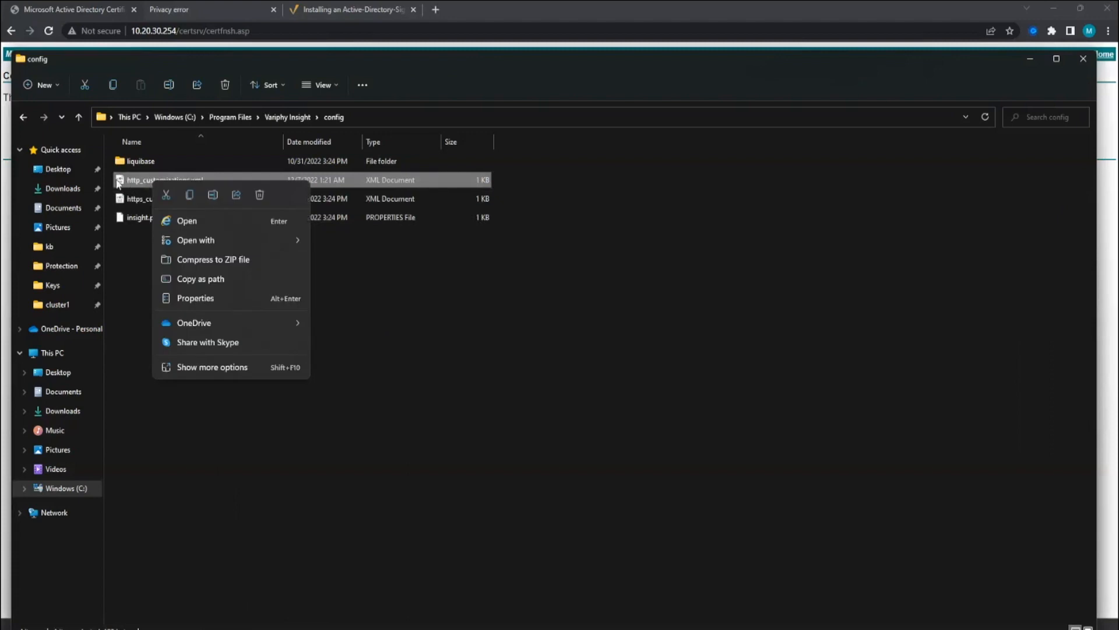
{"action": "left_click", "coordinate": [109, 187]}
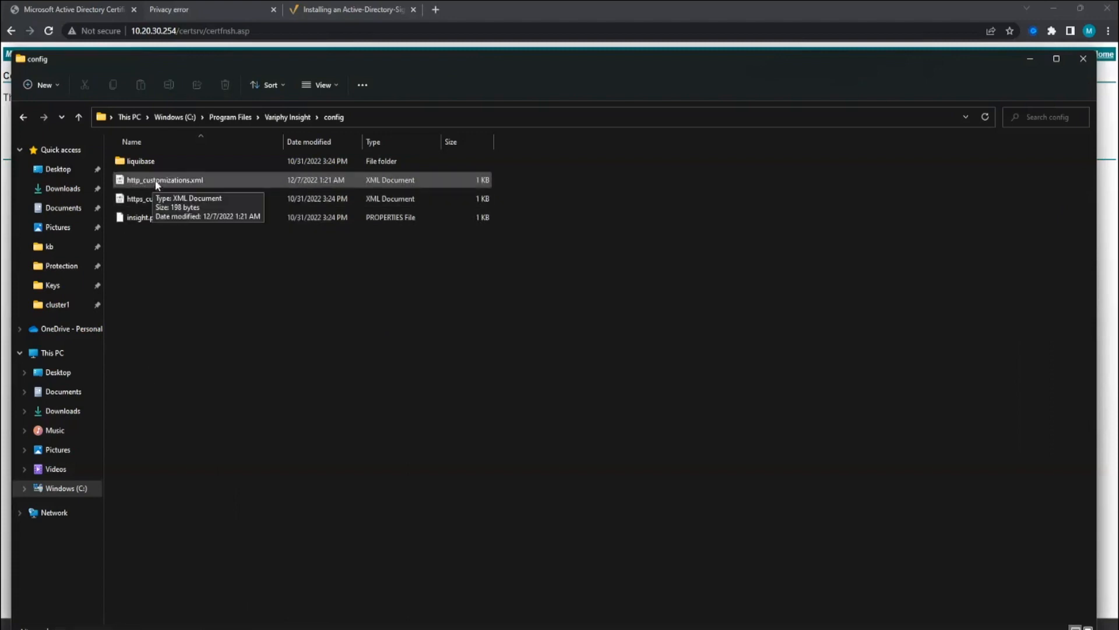
{"action": "right_click", "coordinate": [184, 179]}
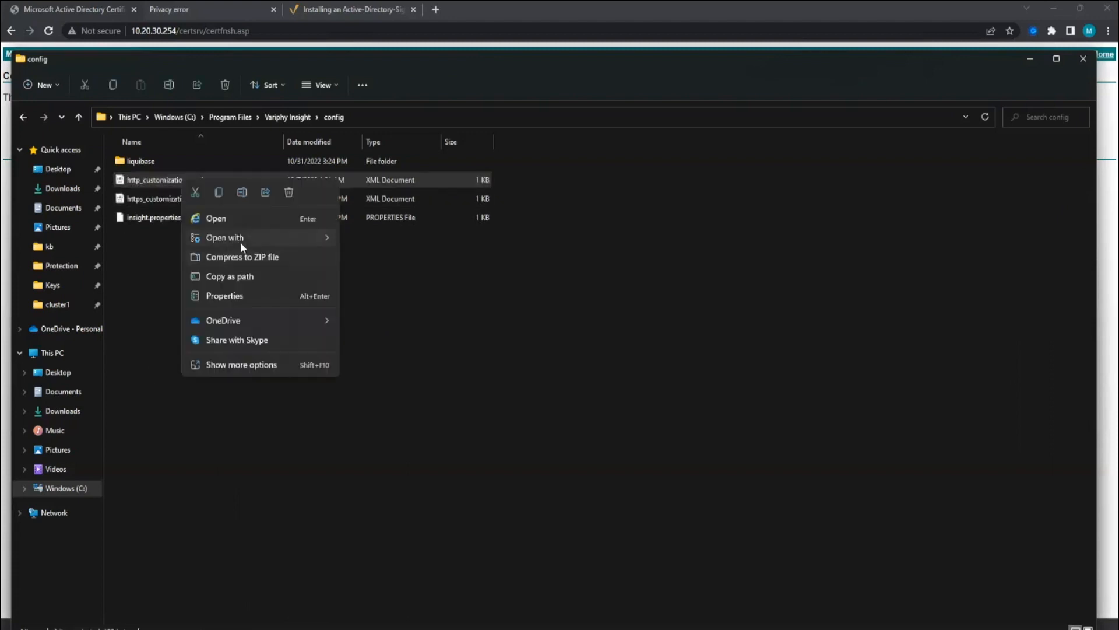
{"action": "mouse_move", "coordinate": [241, 239]}
{"action": "left_click", "coordinate": [397, 298]}
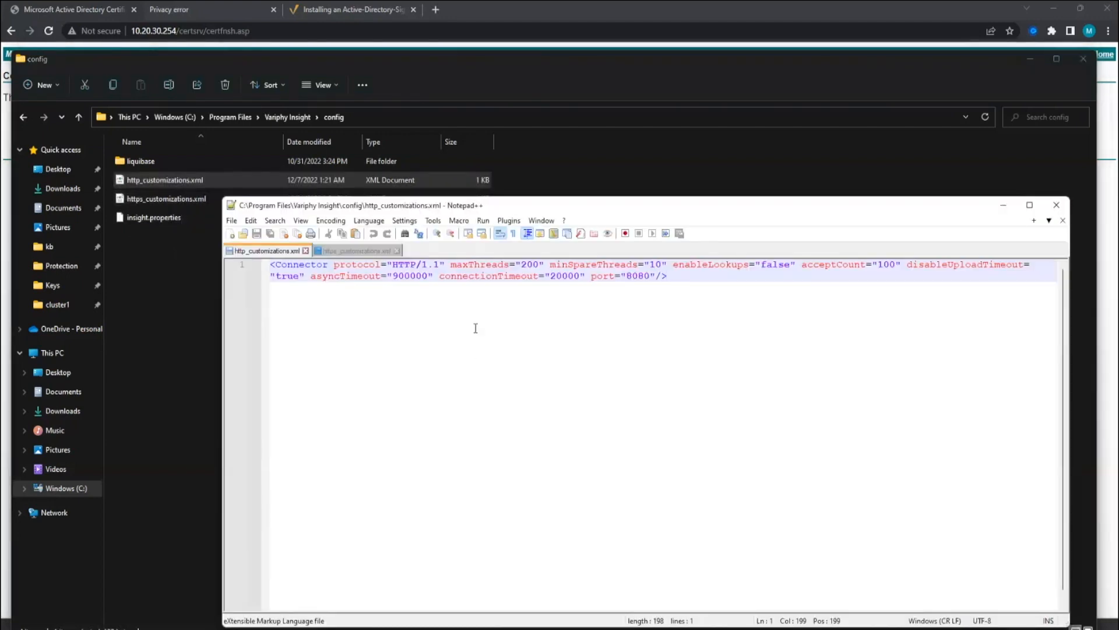
- Wrap the port 8080 HTTP connector line in <!-- and -->
{"action": "left_click_drag", "start_coordinate": [265, 269], "coordinate": [761, 294]}
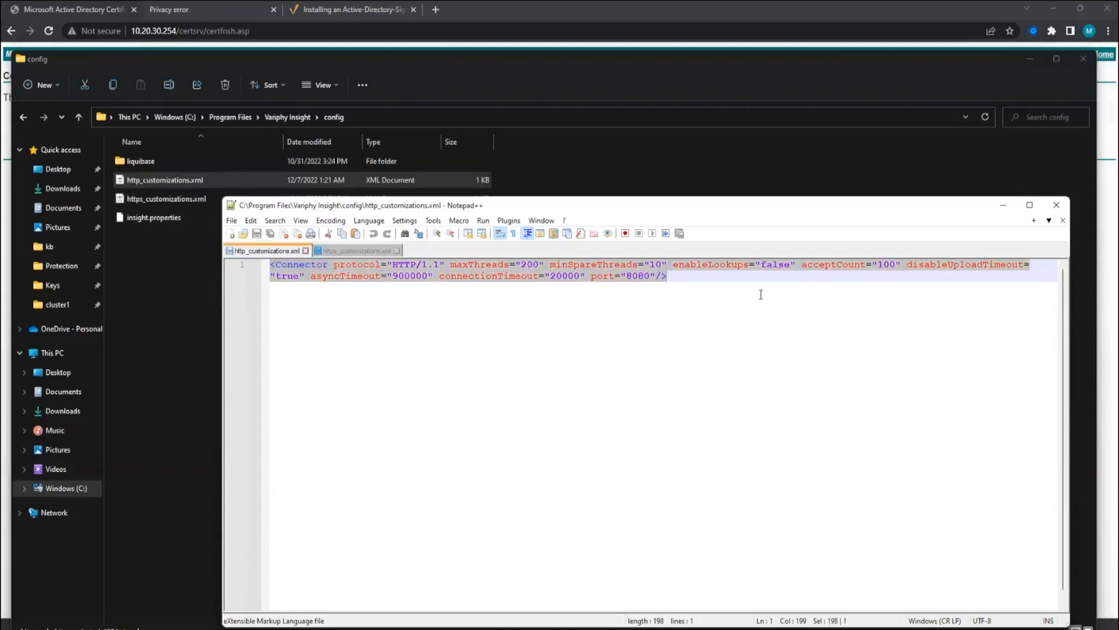
{"action": "left_click", "coordinate": [271, 266]}
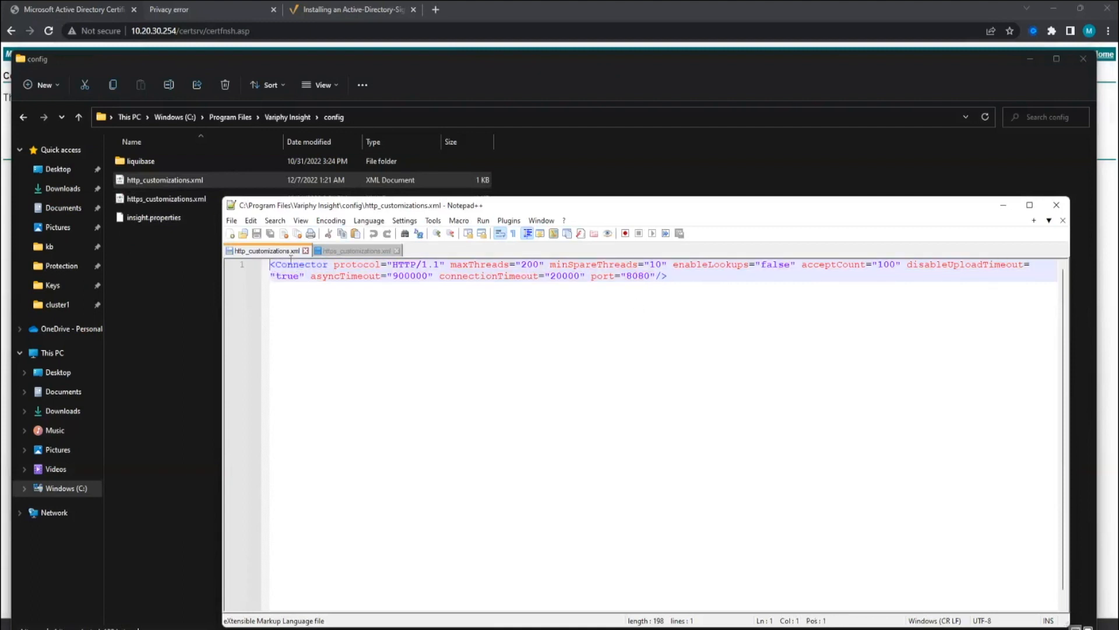
{"action": "type", "text": "<"}
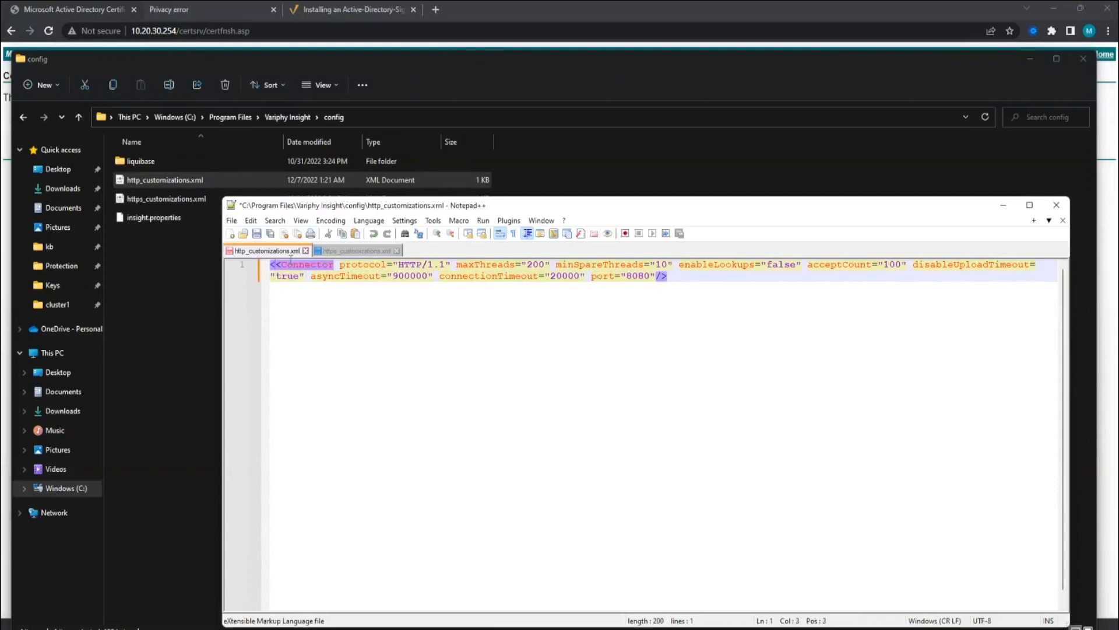
{"action": "type", "text": "!--"}
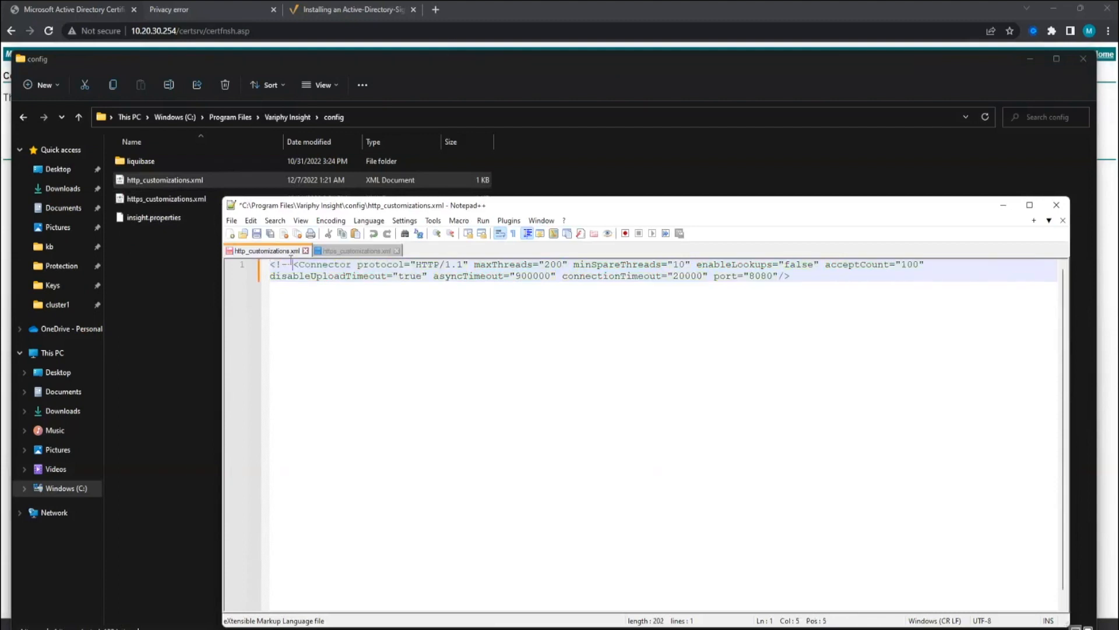
{"action": "left_click", "coordinate": [806, 279]}
{"action": "type", "text": "-->"}
- Save the file after relaunching Notepad++ as Administrator, then close it
{"action": "left_click", "coordinate": [233, 221]}
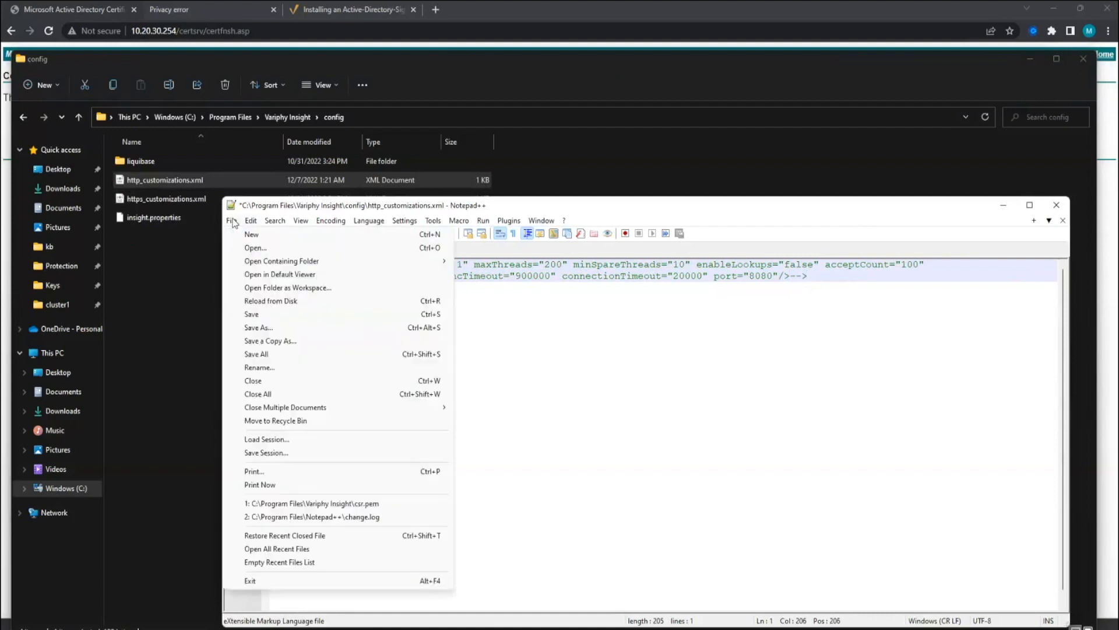
{"action": "left_click", "coordinate": [257, 314]}
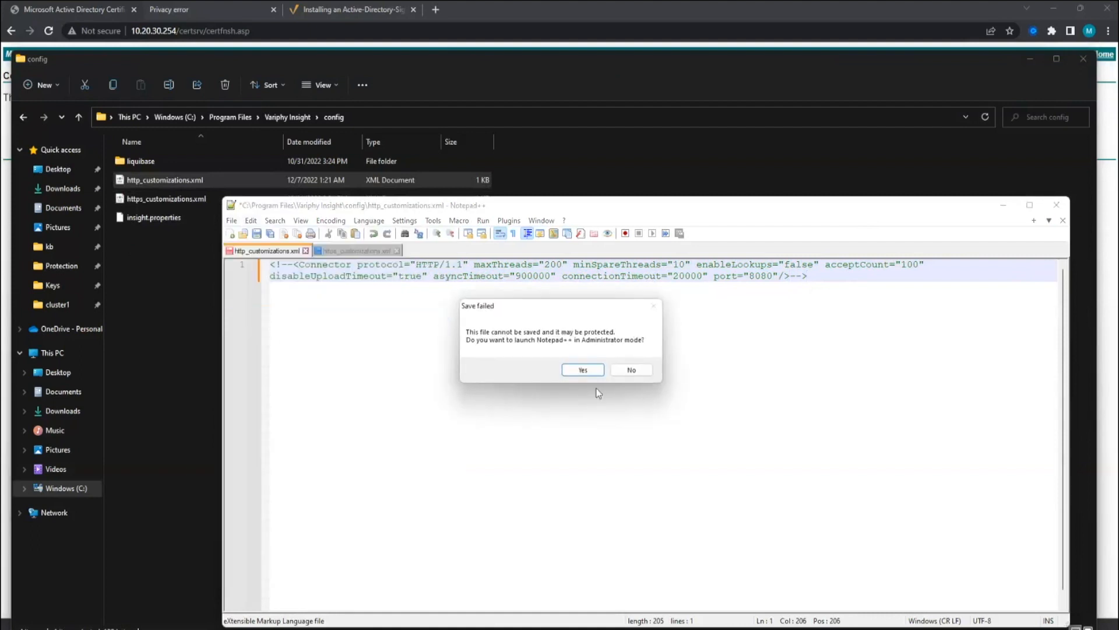
{"action": "left_click", "coordinate": [583, 370]}
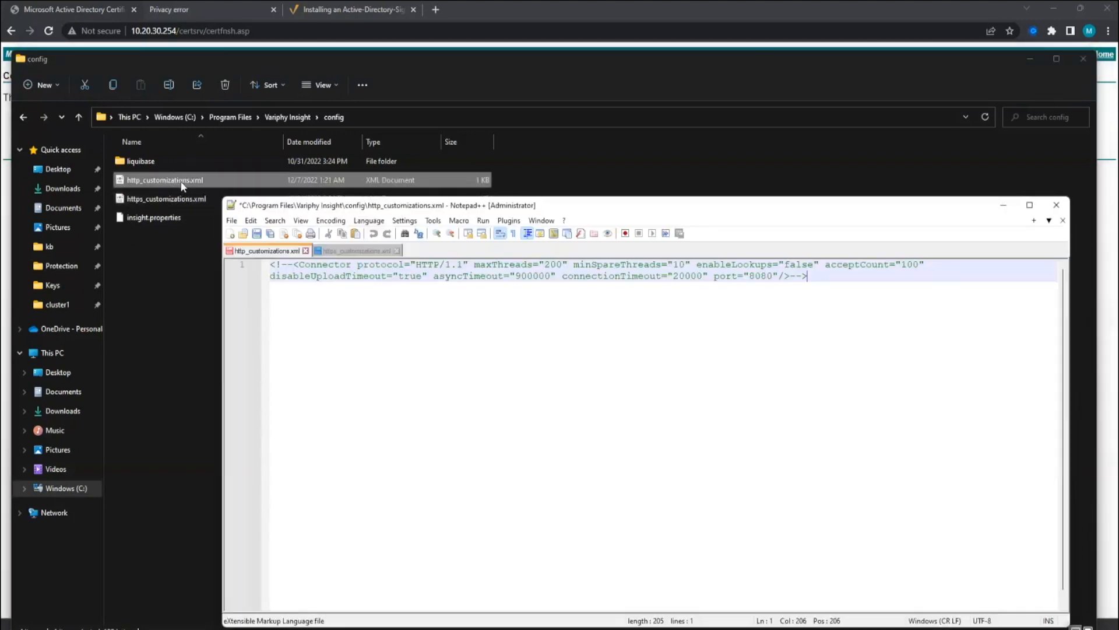
{"action": "left_click", "coordinate": [232, 221]}
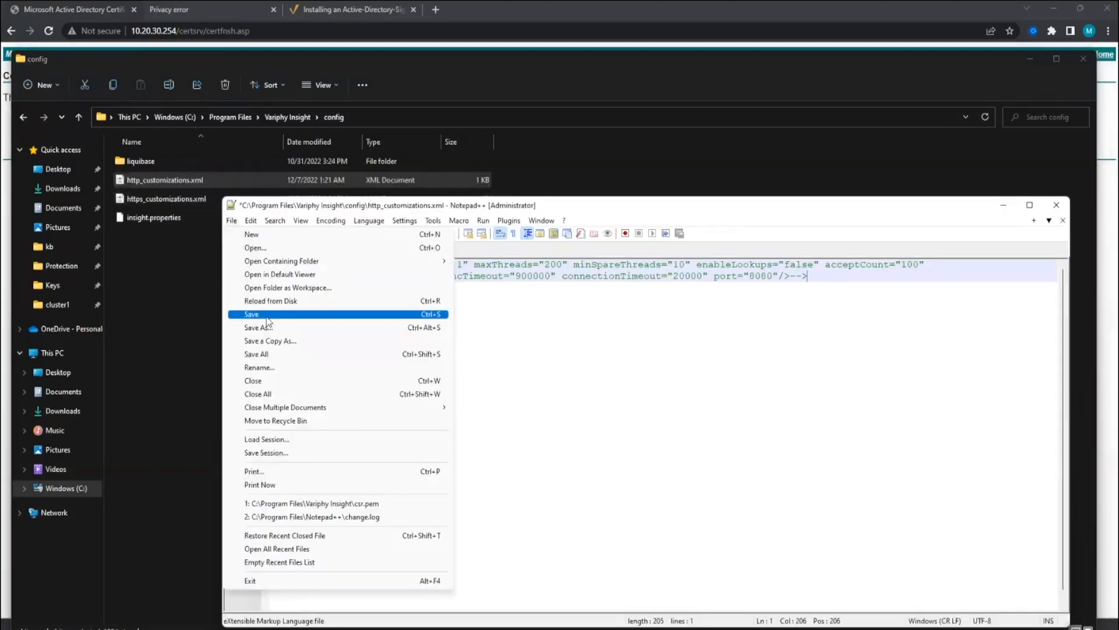
{"action": "left_click", "coordinate": [269, 318]}
{"action": "left_click", "coordinate": [1057, 204]}
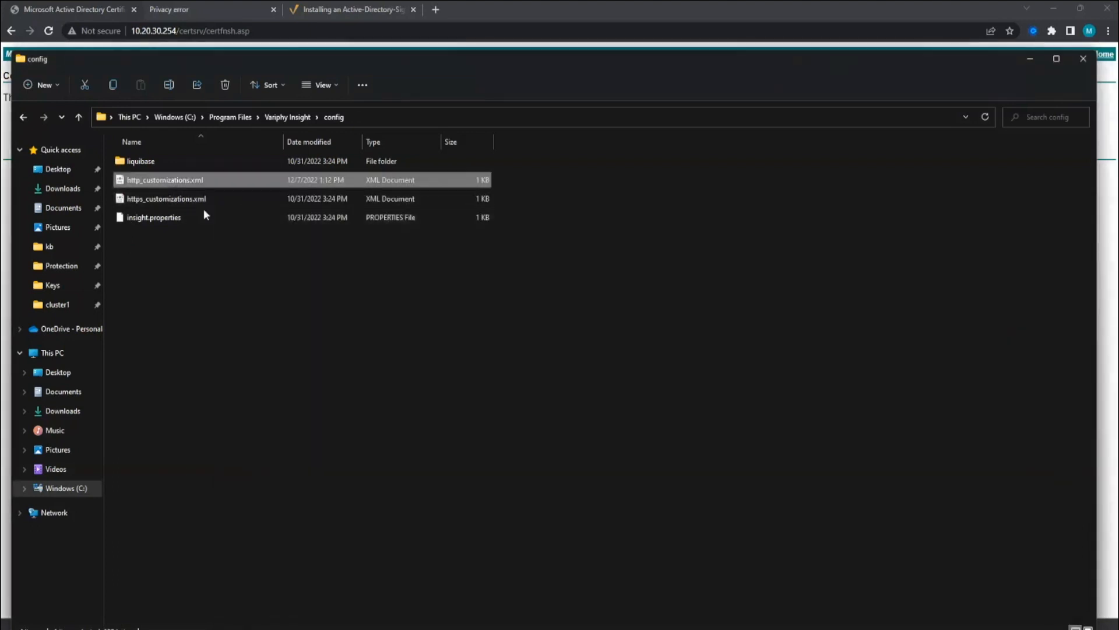
- Reopen http_customizations.xml in Notepad to verify the change, then close it
{"action": "right_click", "coordinate": [211, 185]}
{"action": "mouse_move", "coordinate": [254, 239]}
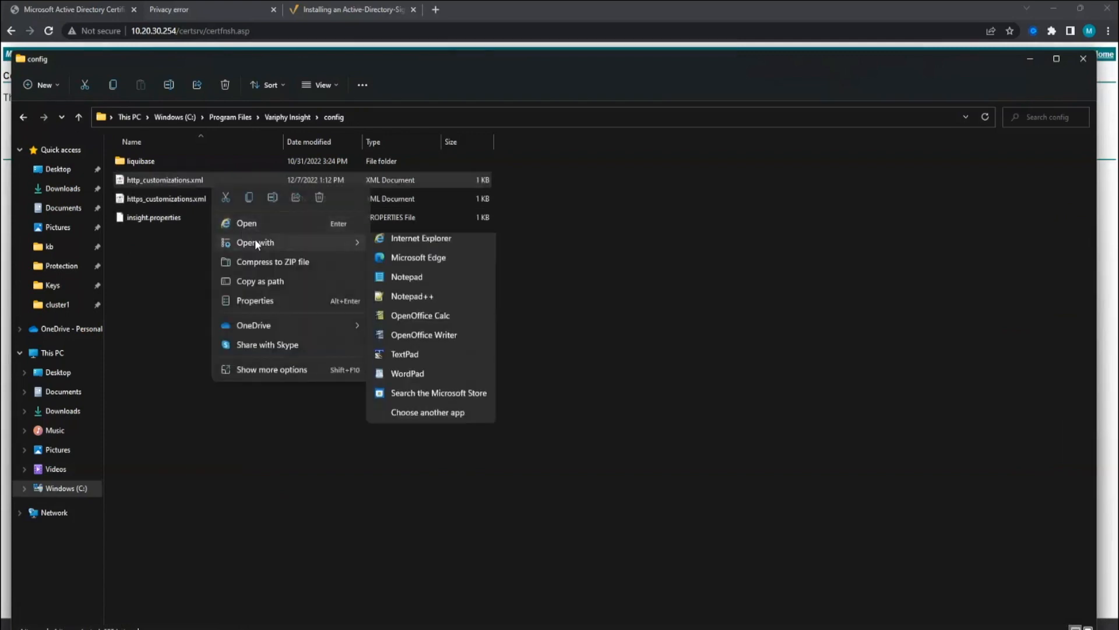
{"action": "mouse_move", "coordinate": [311, 241]}
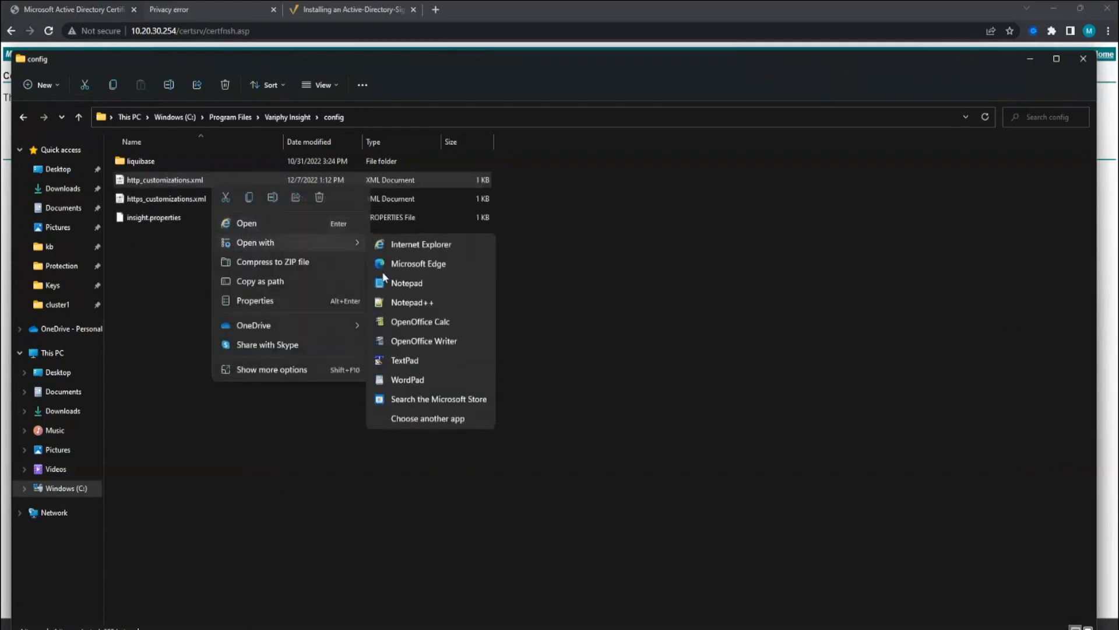
{"action": "left_click", "coordinate": [396, 285]}
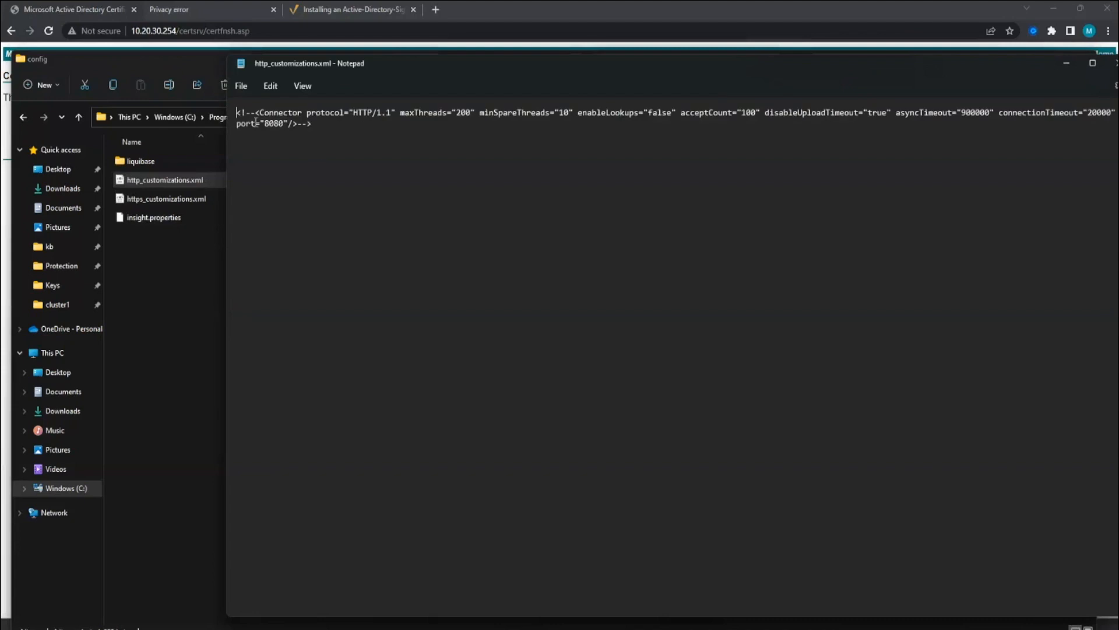
{"action": "double_click", "coordinate": [241, 63]}
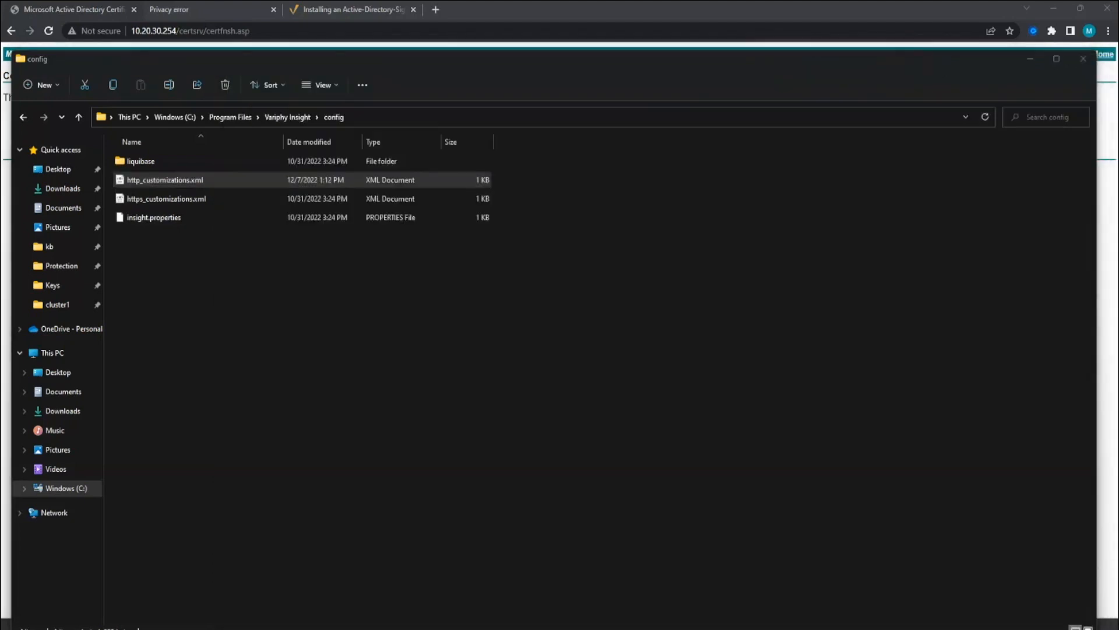
- Restart the Variphy Insight service, located in Services by typing 'var'
{"action": "left_click", "coordinate": [1081, 59]}
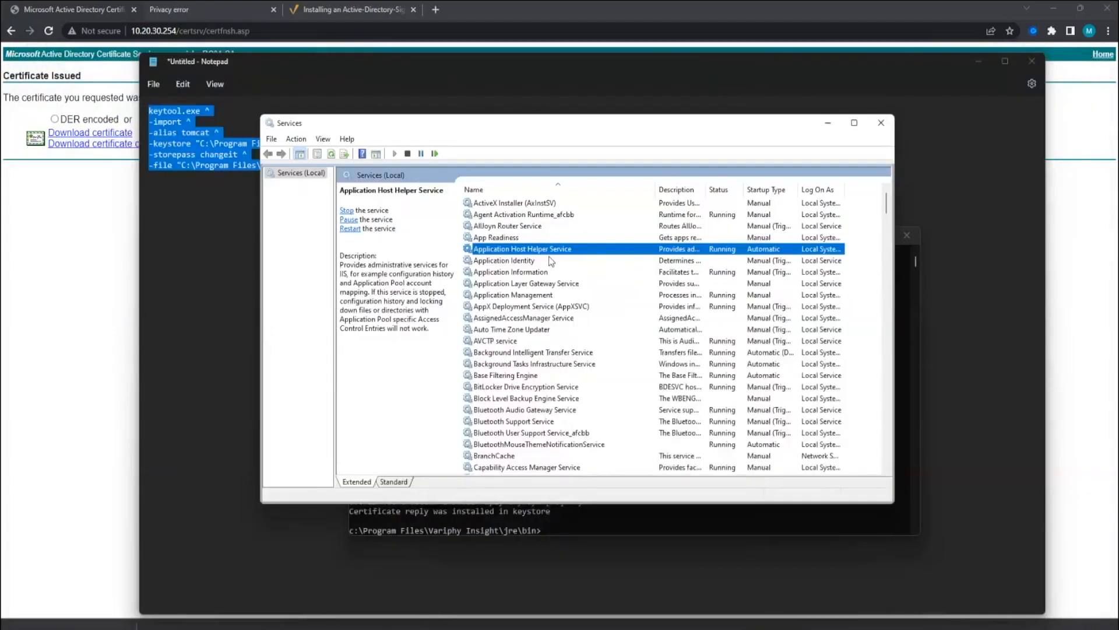
{"action": "left_click", "coordinate": [528, 274]}
{"action": "type", "text": "var"}
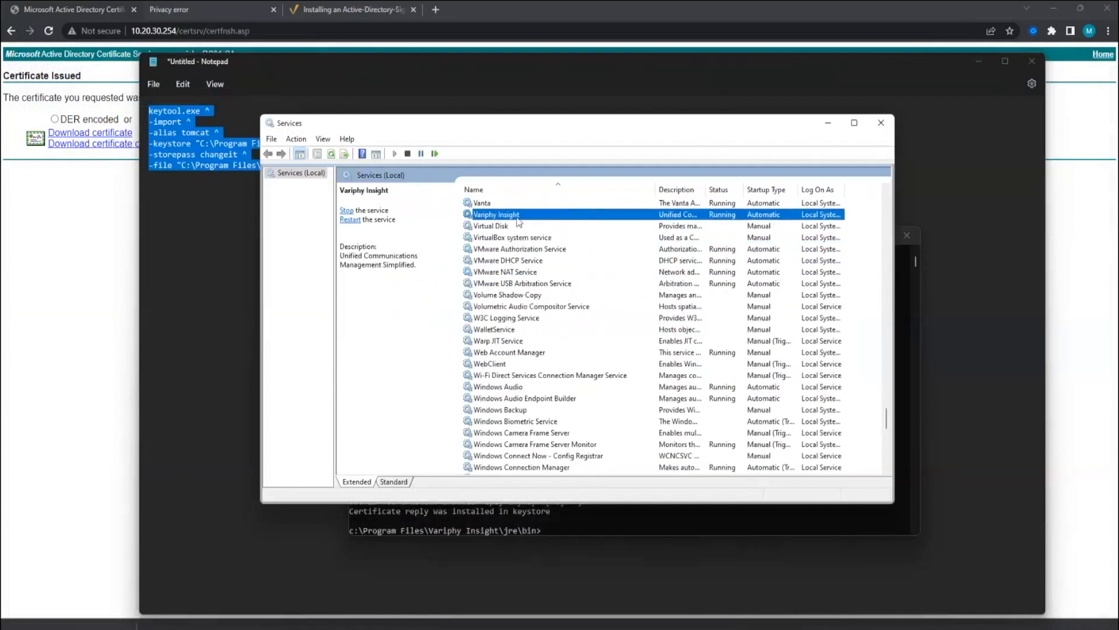
{"action": "right_click", "coordinate": [694, 225]}
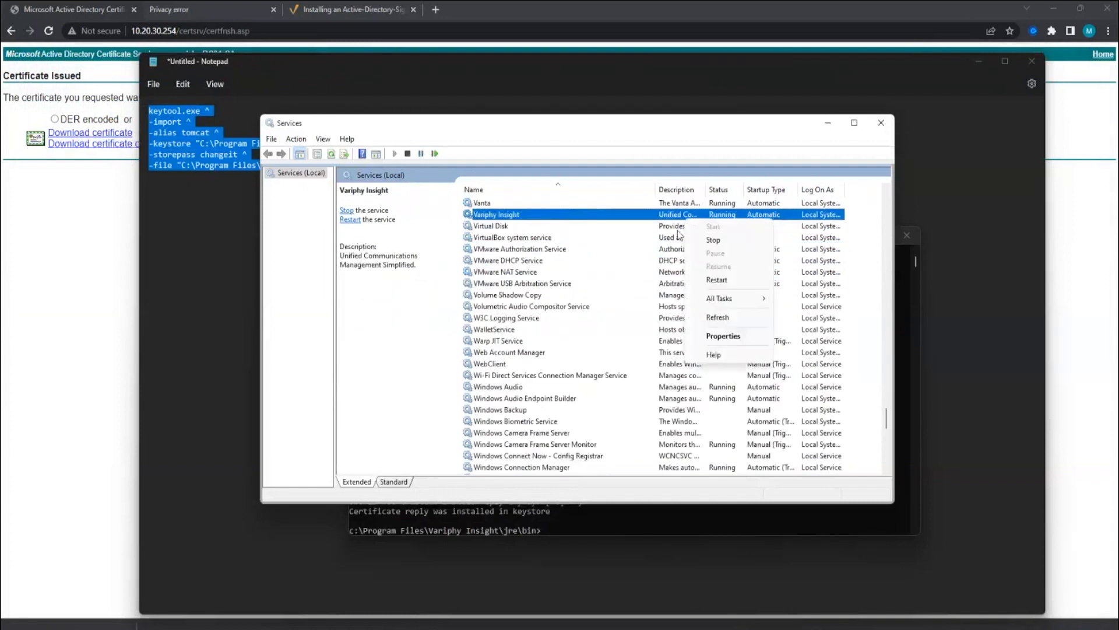
{"action": "left_click", "coordinate": [725, 279]}
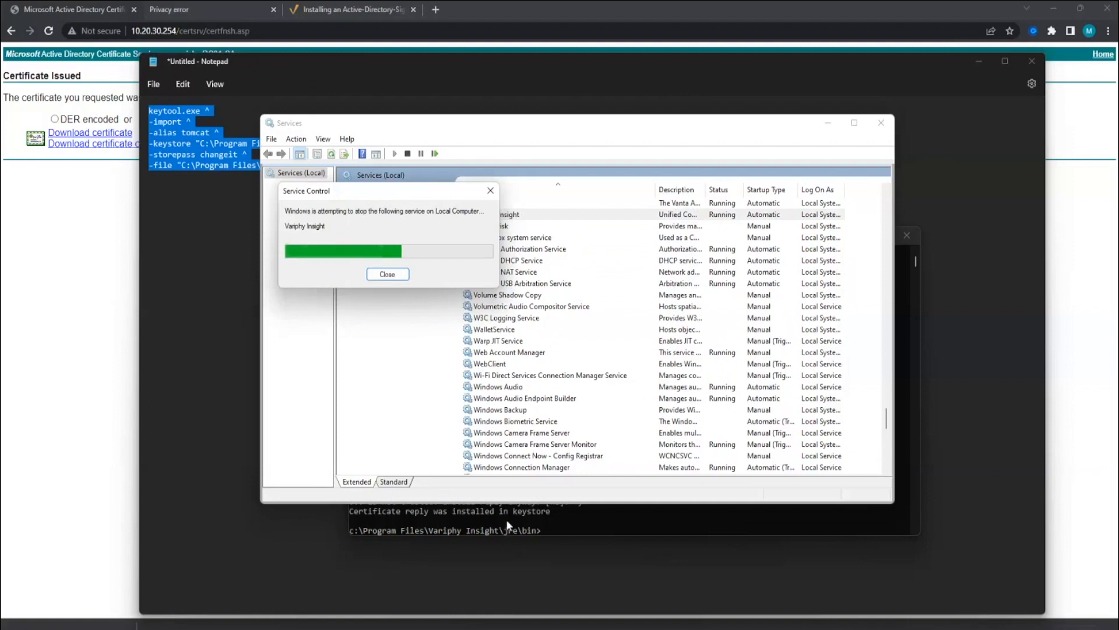
{"action": "left_click", "coordinate": [506, 519]}
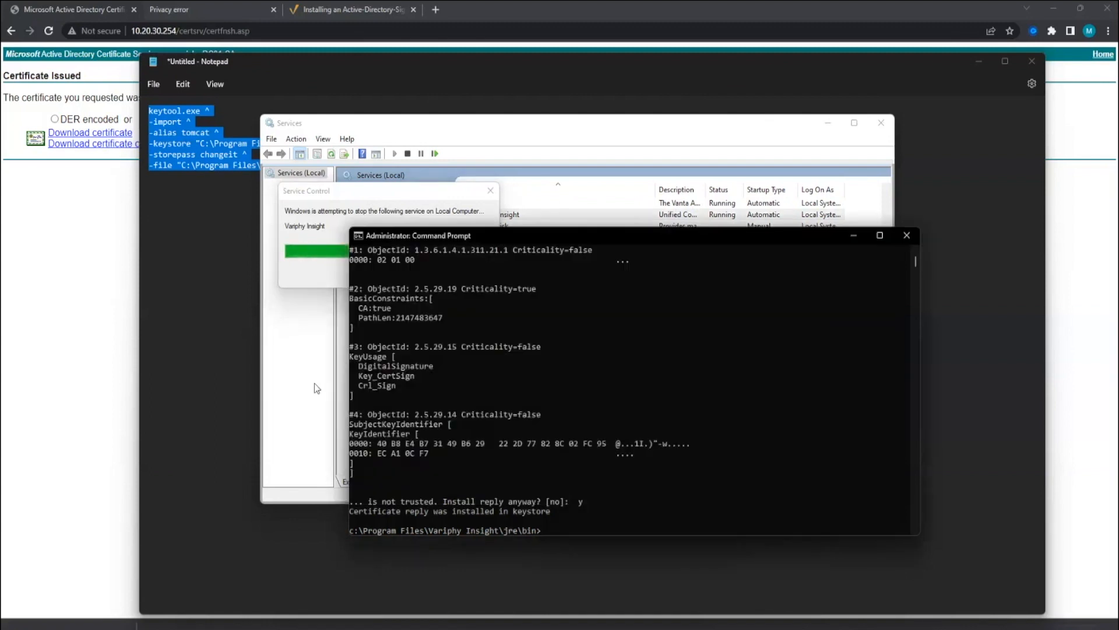
{"action": "left_click", "coordinate": [315, 384]}
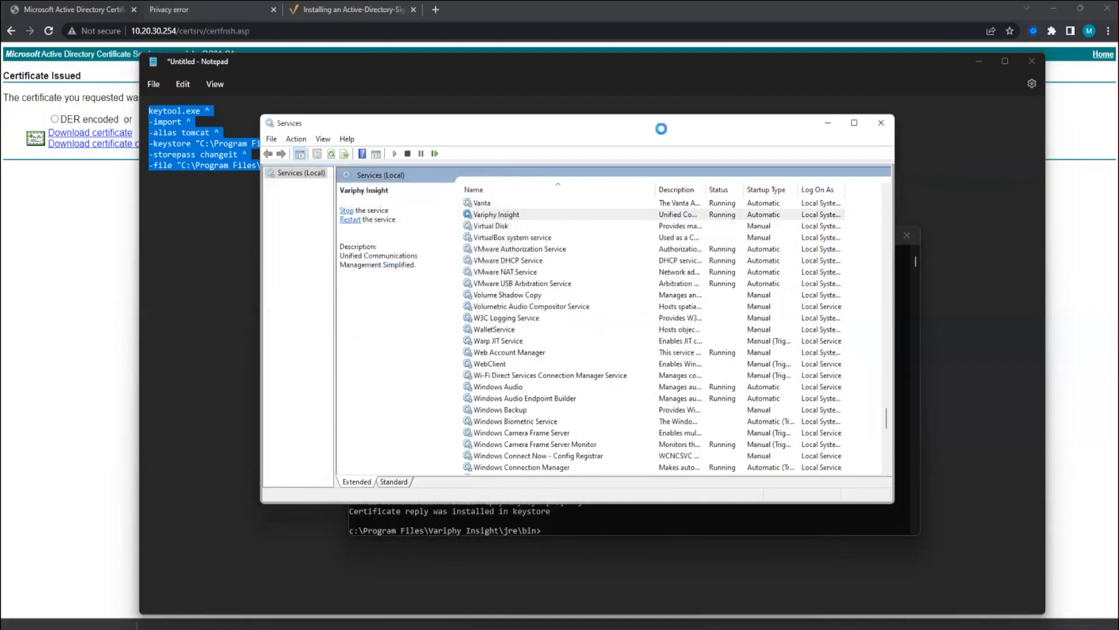
- Try loading localhost:8080 in a new Chrome tab
{"action": "left_click", "coordinate": [360, 8]}
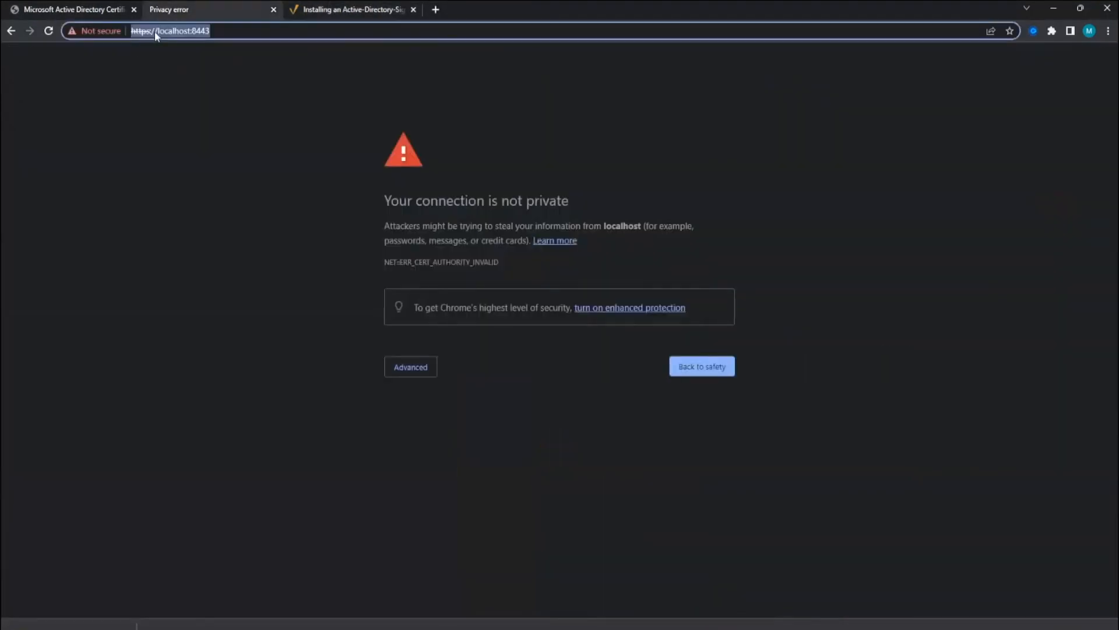
{"action": "left_click", "coordinate": [155, 30]}
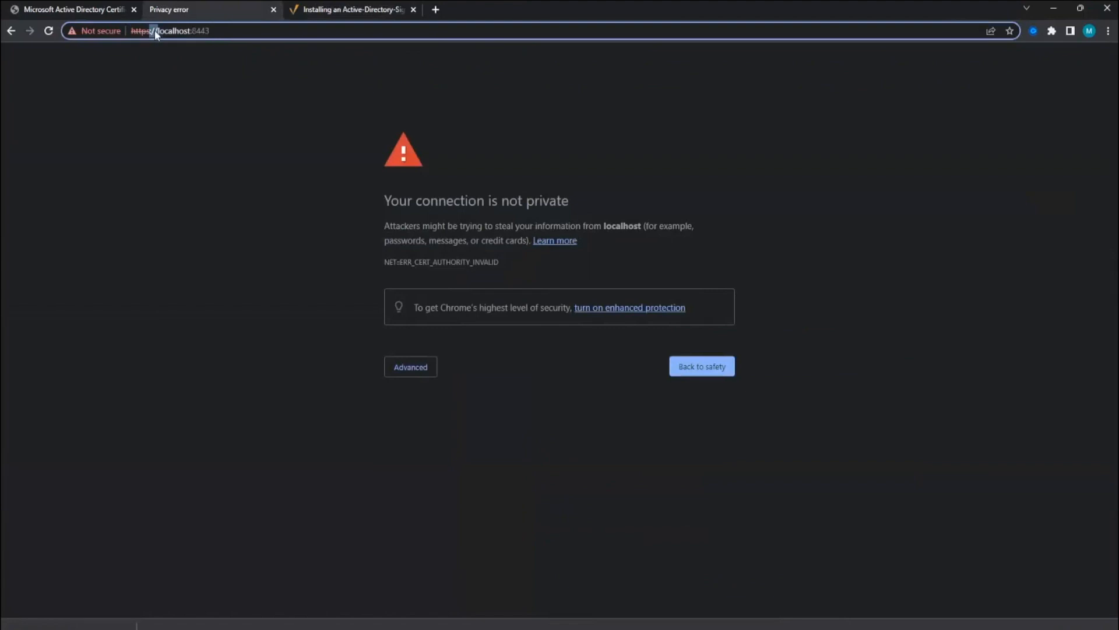
{"action": "key", "text": "ctrl+t"}
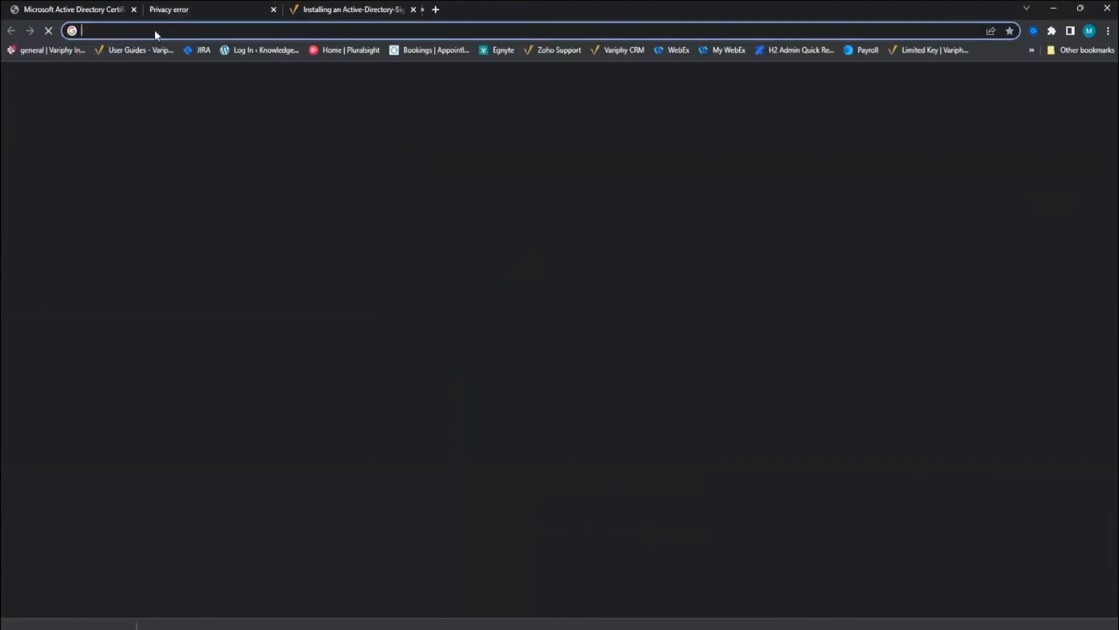
{"action": "type", "text": "hlocalhost:8080"}
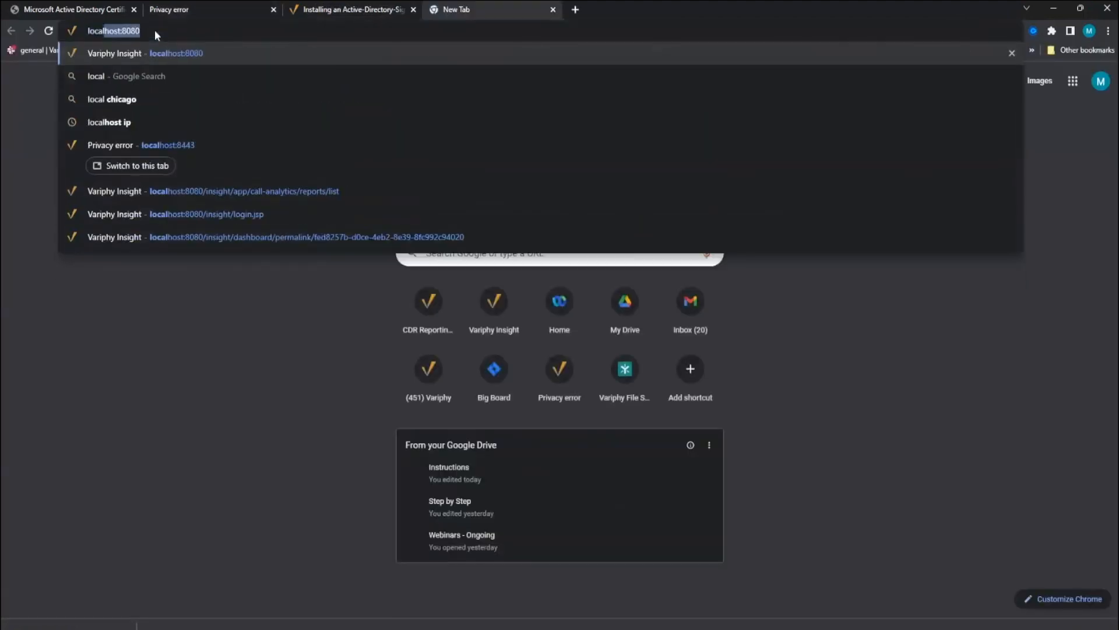
{"action": "key", "text": "Return"}
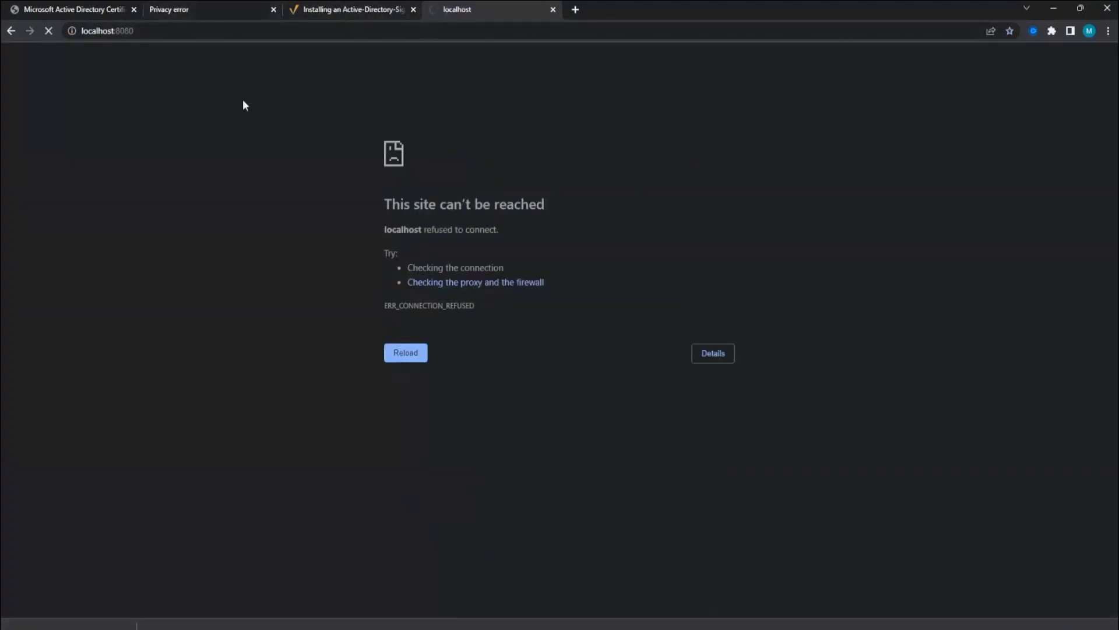
{"action": "left_click", "coordinate": [203, 11]}
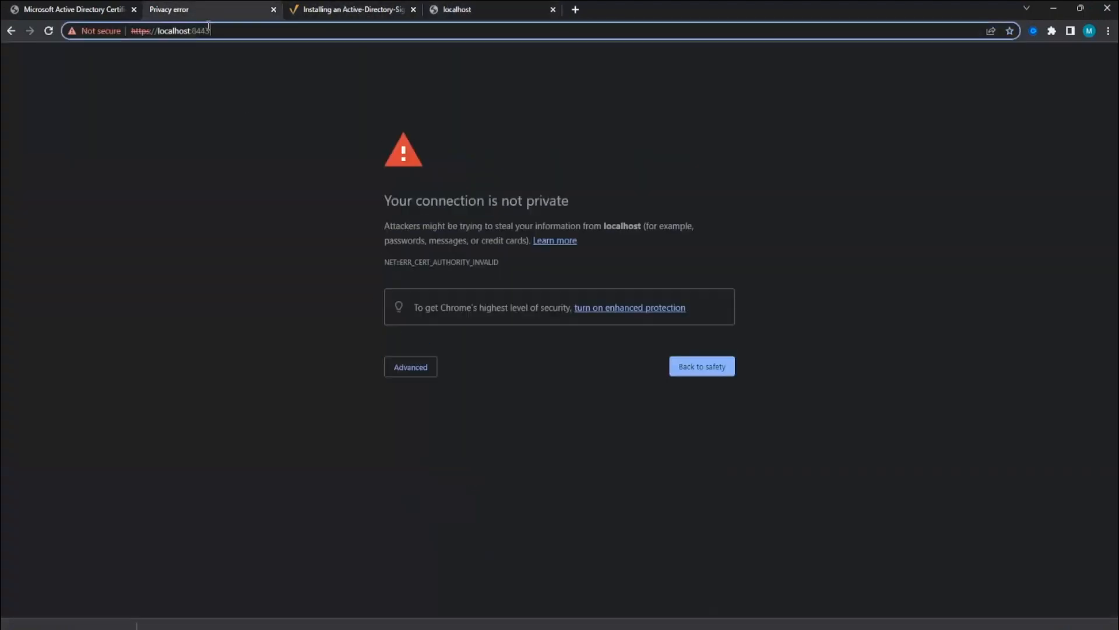
{"action": "left_click", "coordinate": [49, 32]}
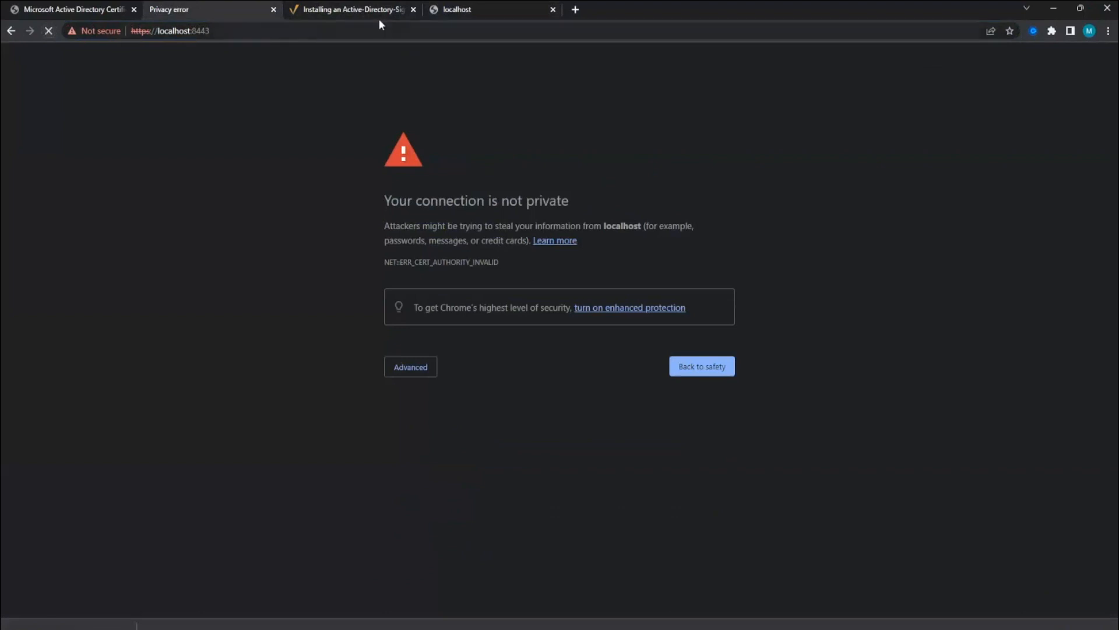
{"action": "left_click", "coordinate": [233, 31]}
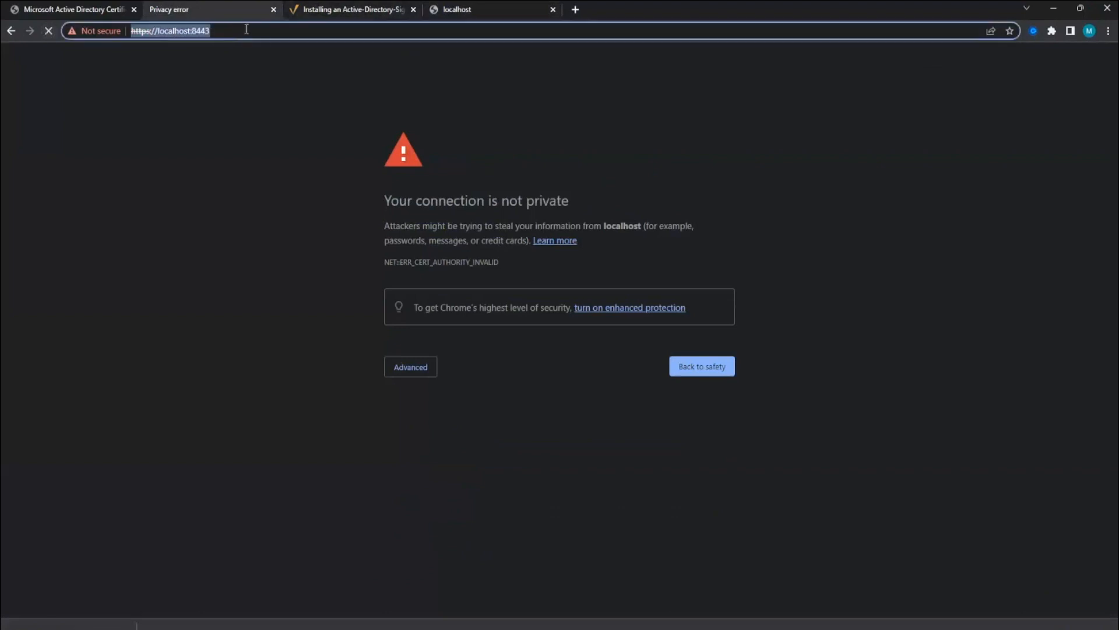
{"action": "key", "text": "ctrl+x"}
{"action": "key", "text": "ctrl+t"}
{"action": "key", "text": "ctrl+v"}
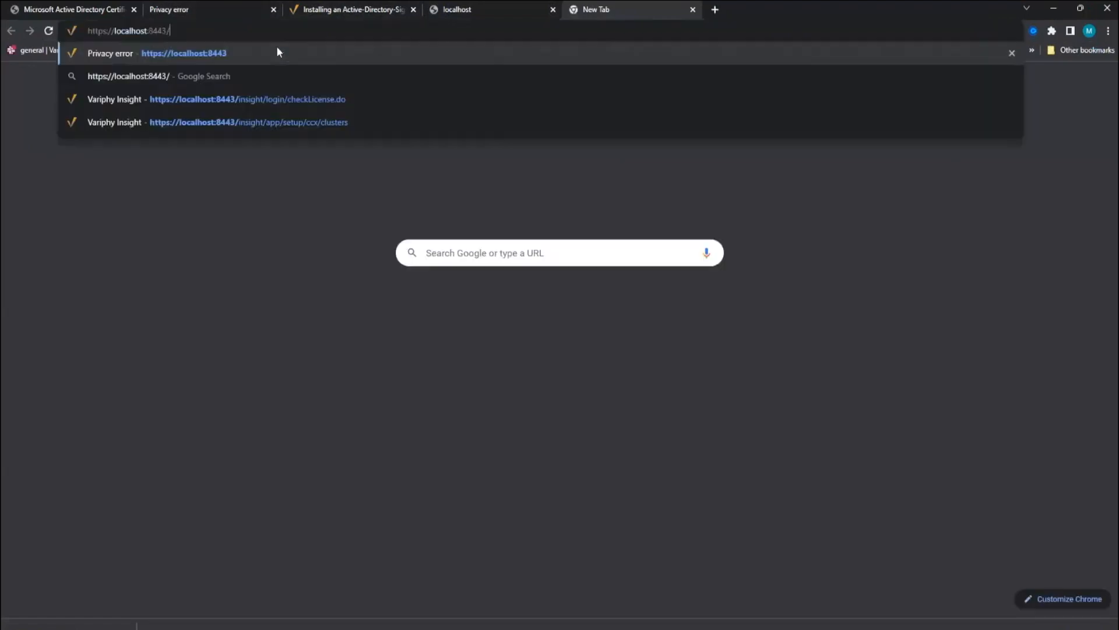
{"action": "key", "text": "Return"}
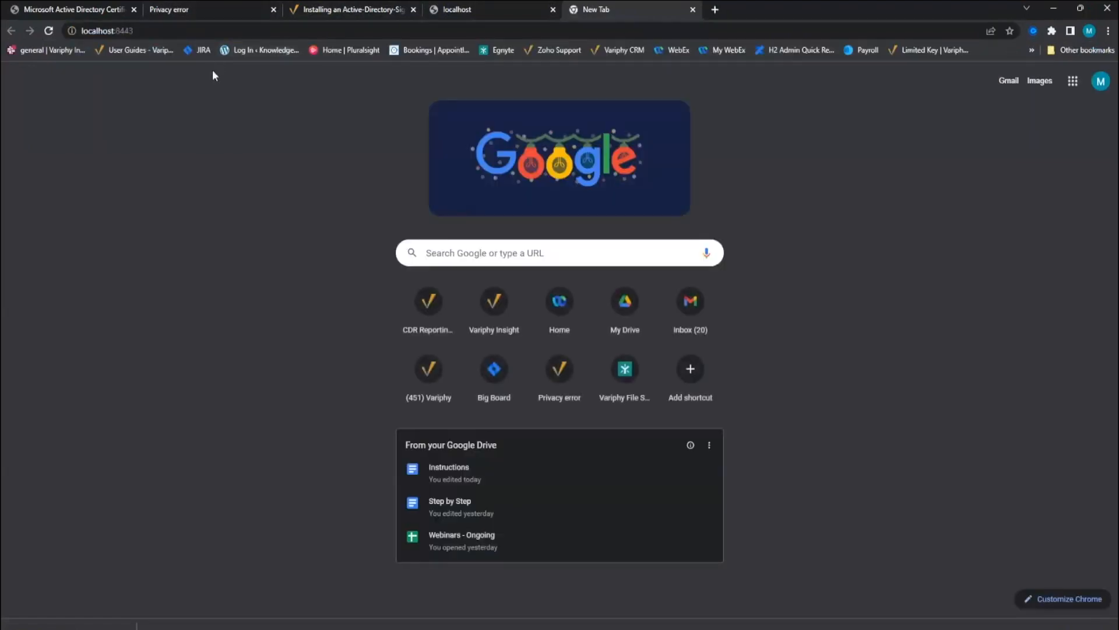
{"action": "left_click", "coordinate": [224, 33]}
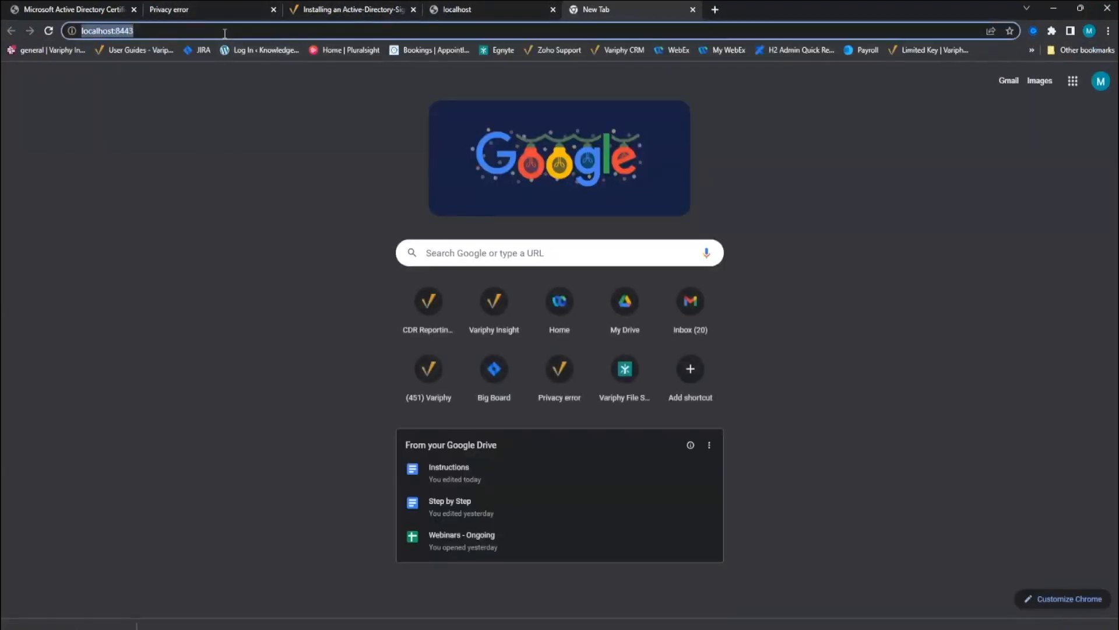
{"action": "key", "text": "Return"}
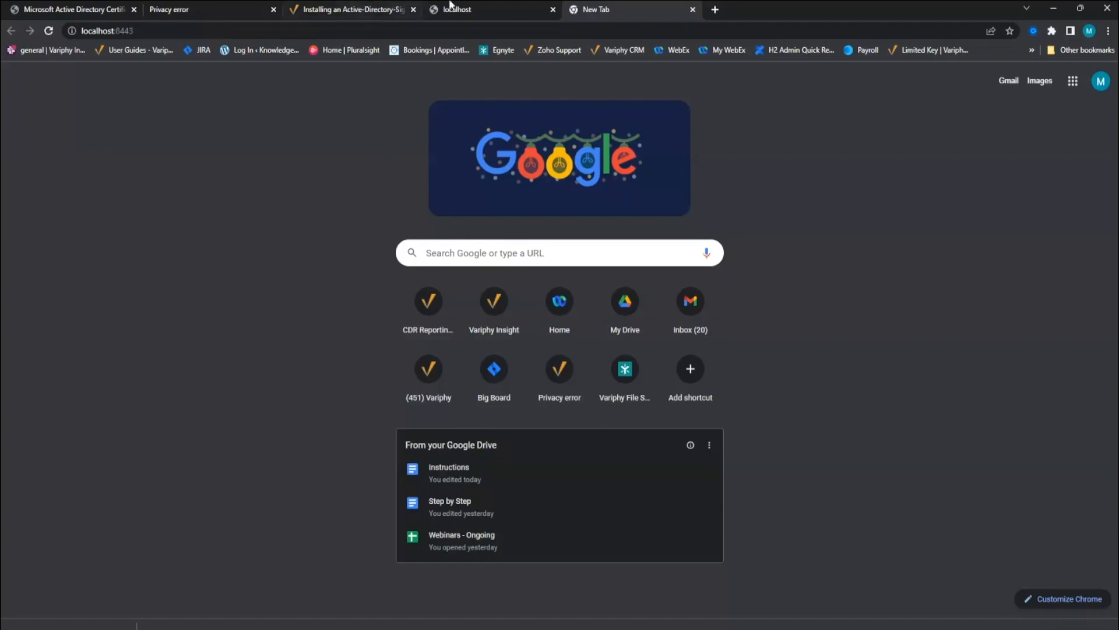
{"action": "left_click", "coordinate": [213, 5]}
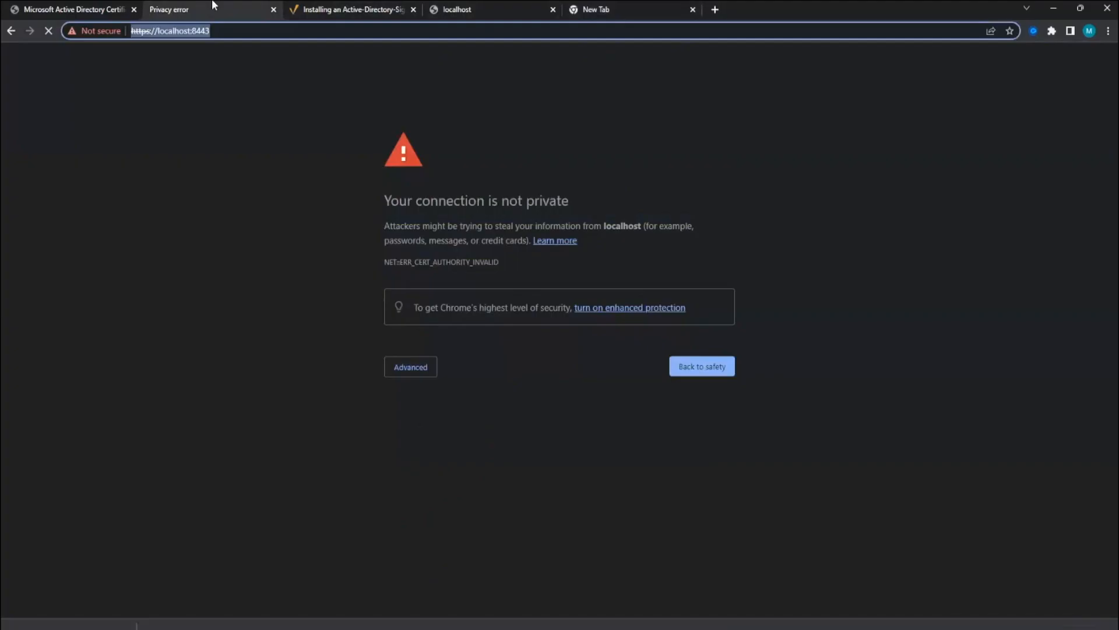
{"action": "left_click", "coordinate": [368, 6]}
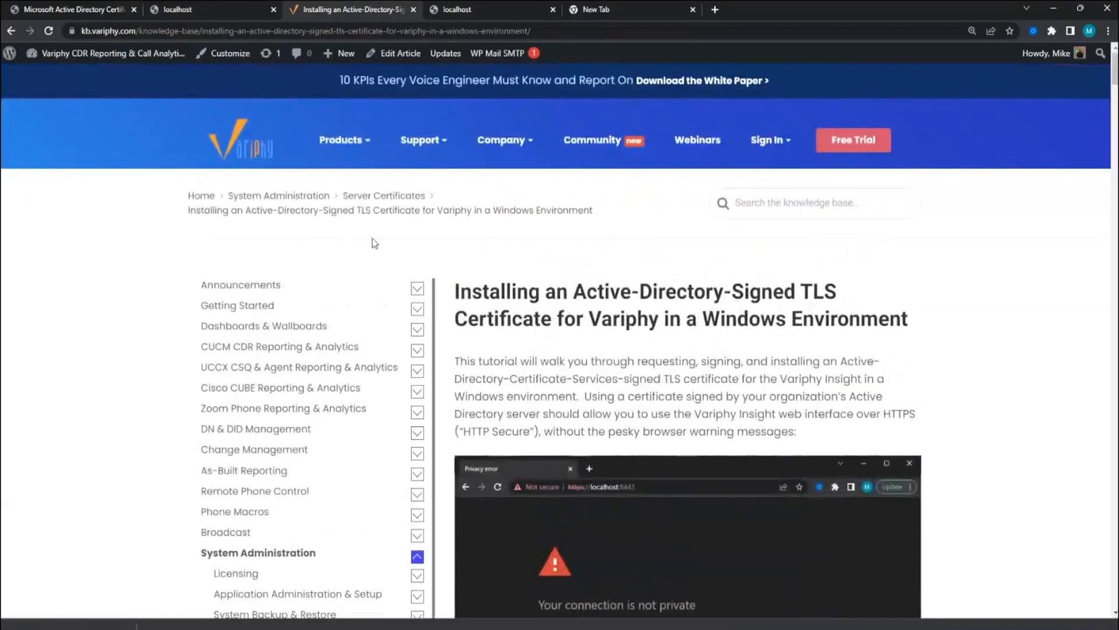
- Search the Variphy Knowledge Base for 'linux certificate'
{"action": "left_click", "coordinate": [177, 12]}
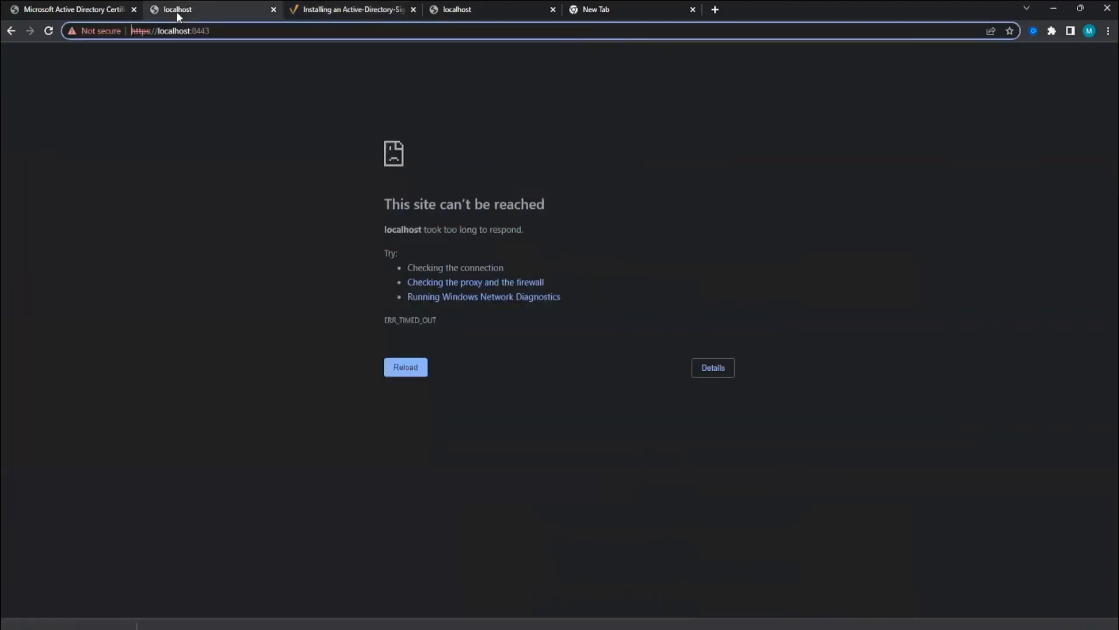
{"action": "left_click", "coordinate": [345, 10]}
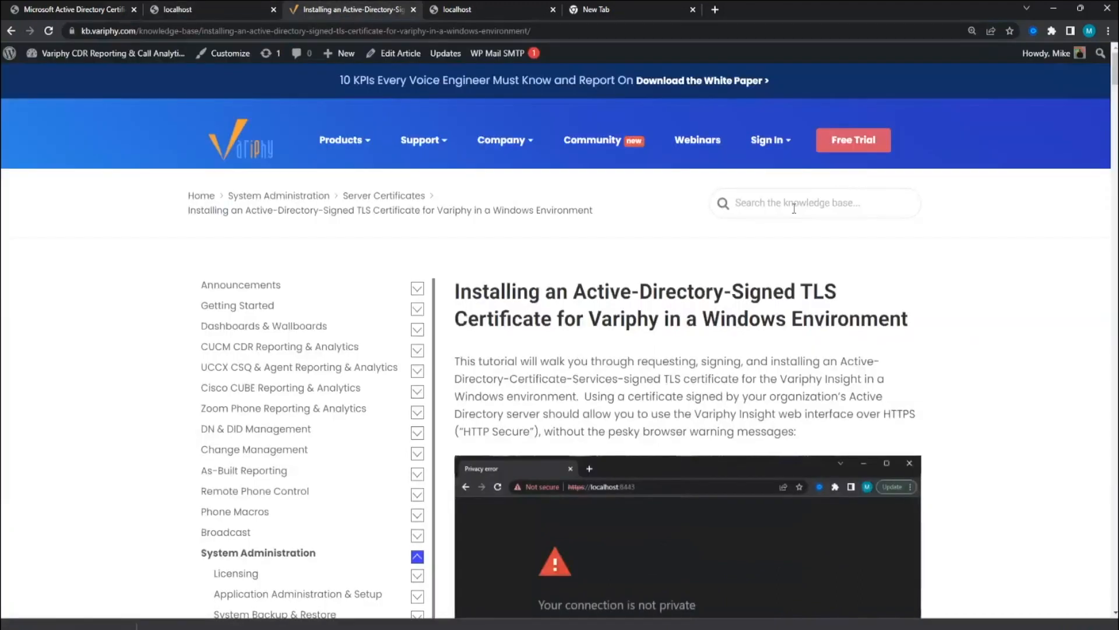
{"action": "left_click", "coordinate": [794, 208]}
{"action": "type", "text": "linux certi"}
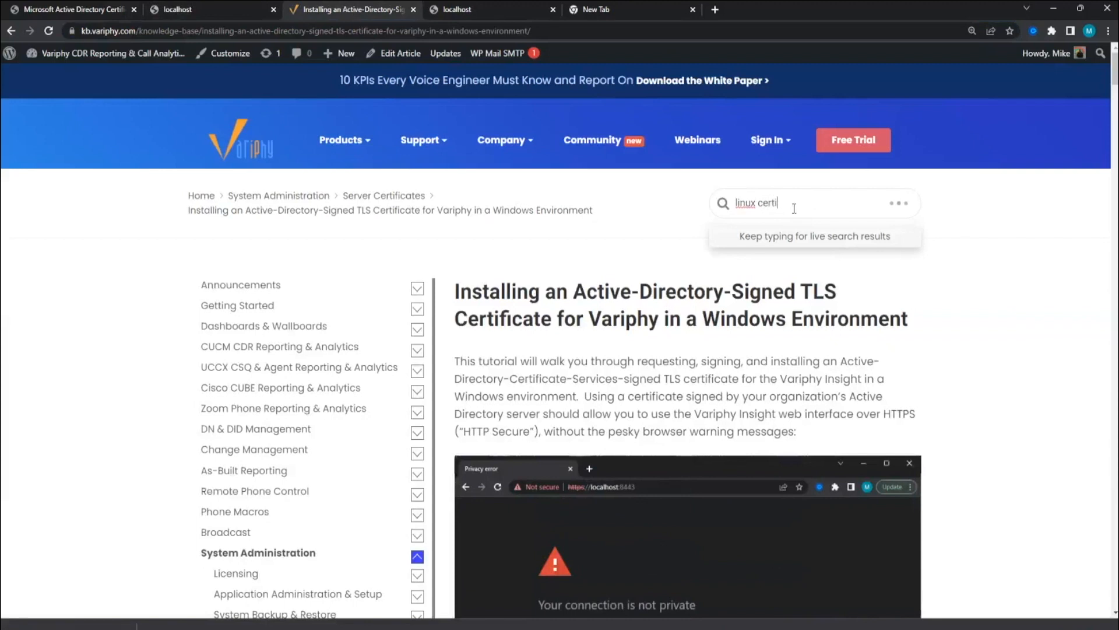
{"action": "type", "text": "ficate"}
{"action": "key", "text": "Return"}
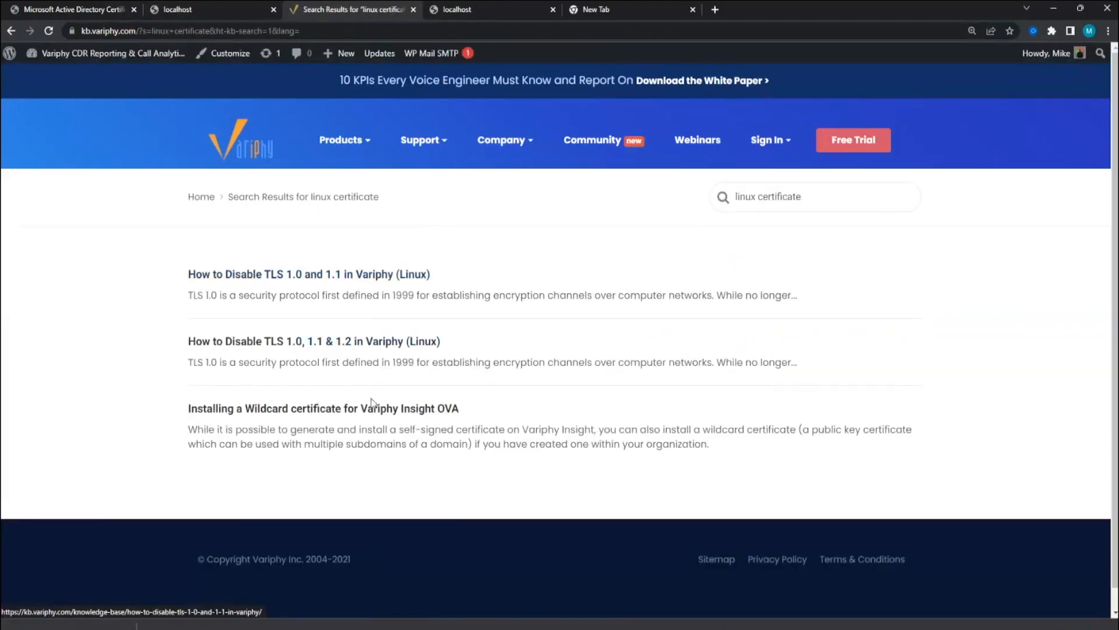
- Remove 'linux' from the query and search for just 'certificate'
{"action": "triple_click", "coordinate": [784, 196]}
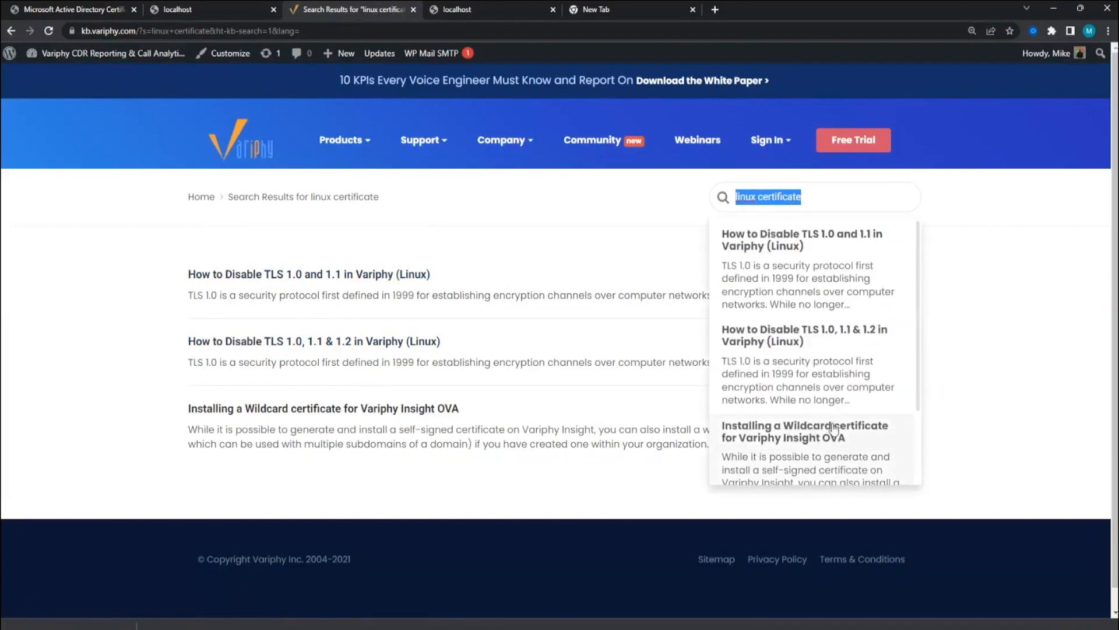
{"action": "scroll", "coordinate": [833, 431], "scroll_direction": "down", "scroll_amount": 3}
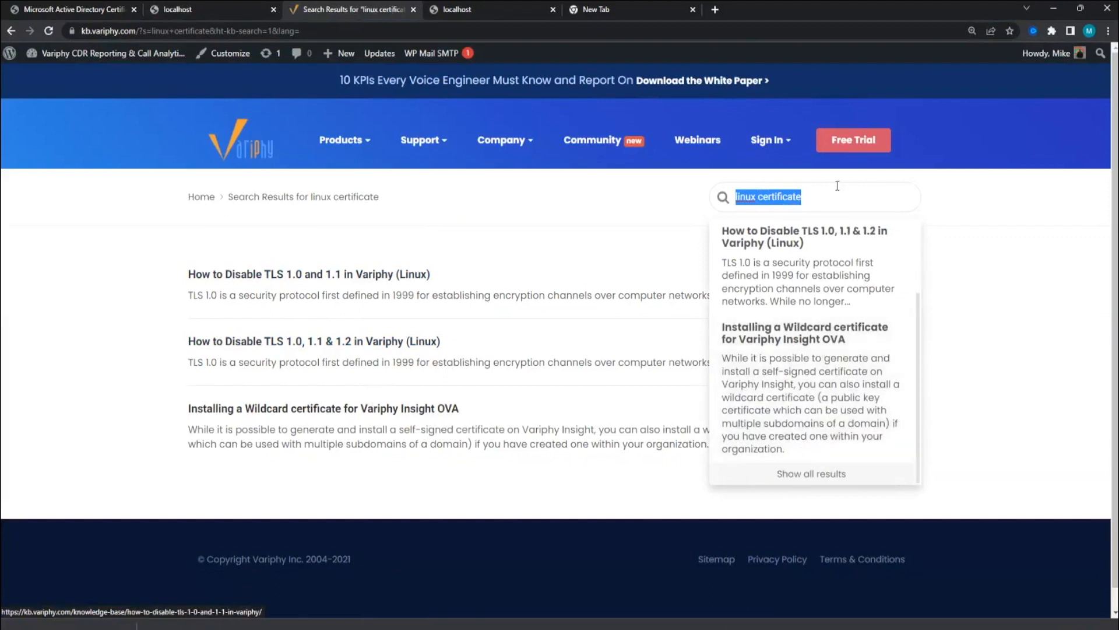
{"action": "left_click_drag", "start_coordinate": [827, 197], "coordinate": [735, 197]}
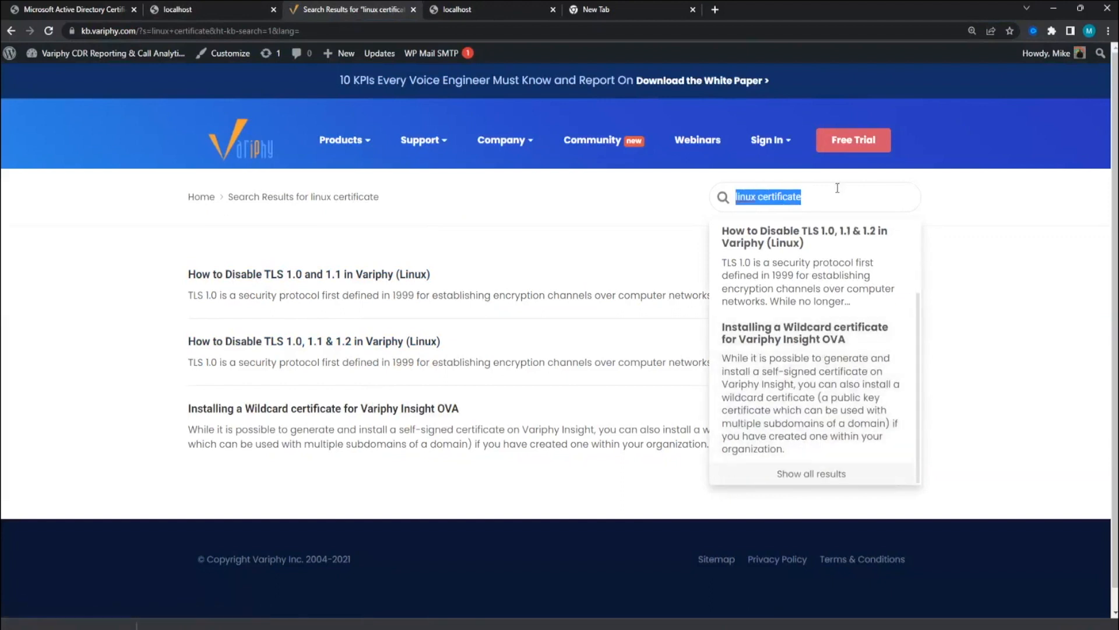
{"action": "left_click", "coordinate": [760, 198]}
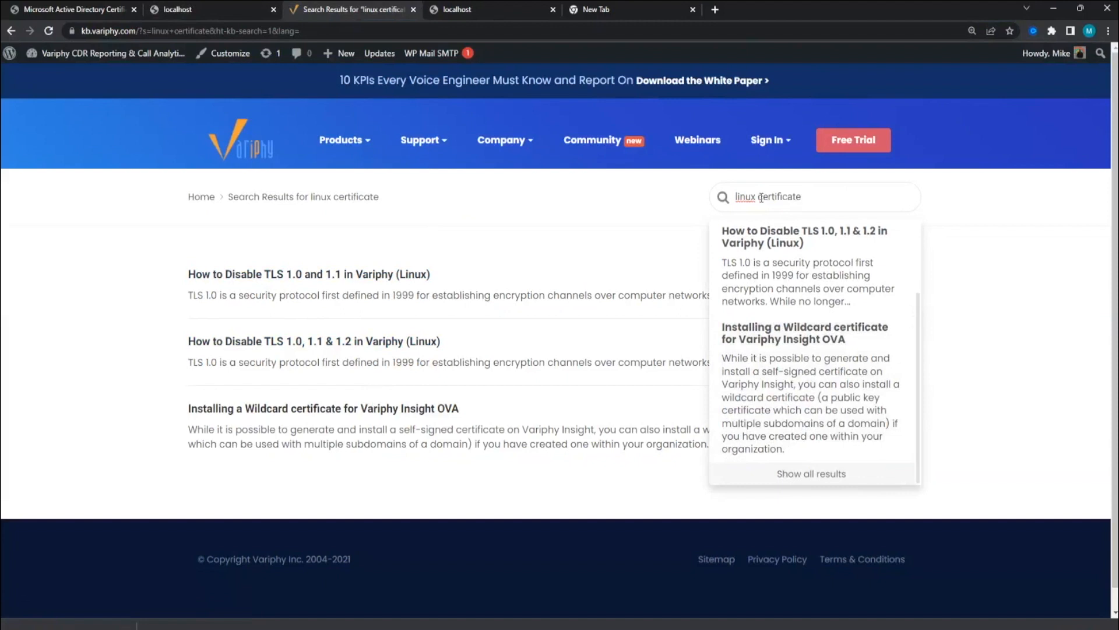
{"action": "key", "text": "BackSpace"}
{"action": "key", "text": "BackSpace"}
{"action": "key", "text": "BackSpace"}
{"action": "key", "text": "BackSpace"}
{"action": "key", "text": "BackSpace"}
{"action": "key", "text": "BackSpace"}
{"action": "key", "text": "Return"}
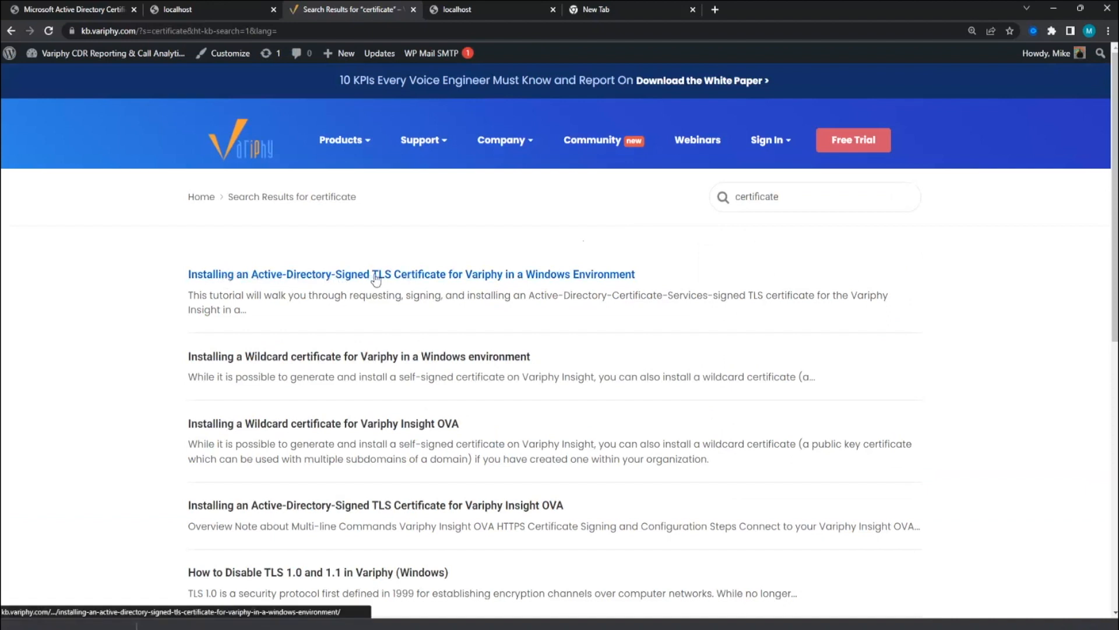
{"action": "scroll", "coordinate": [515, 425], "scroll_direction": "down", "scroll_amount": 1}
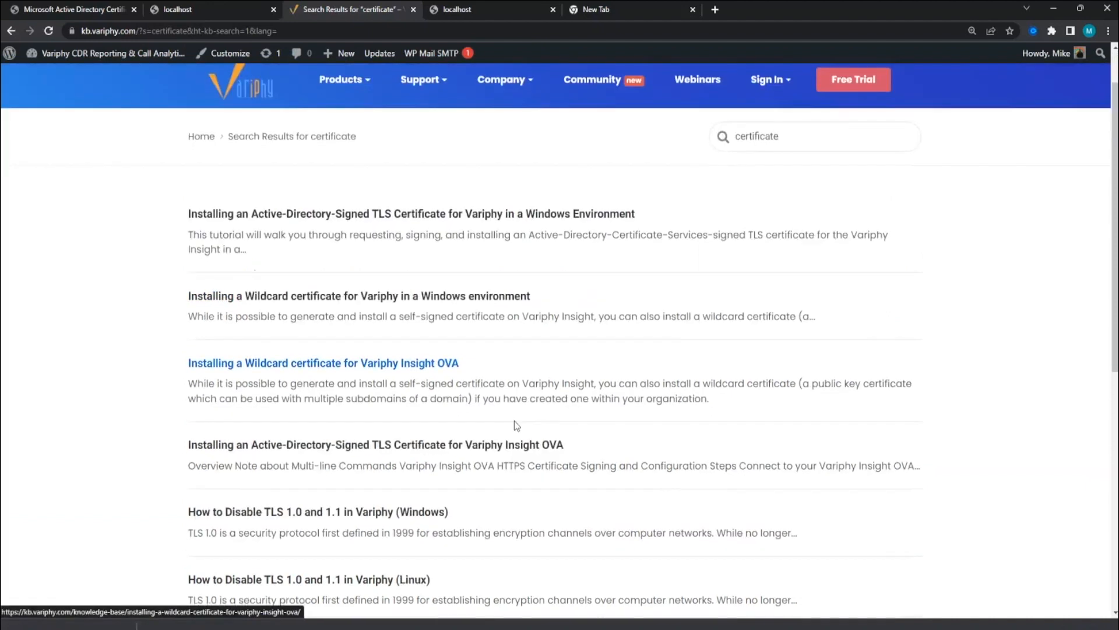
- Open the Variphy Insight OVA certificate article and review its archive-keystore command
{"action": "left_click", "coordinate": [455, 445]}
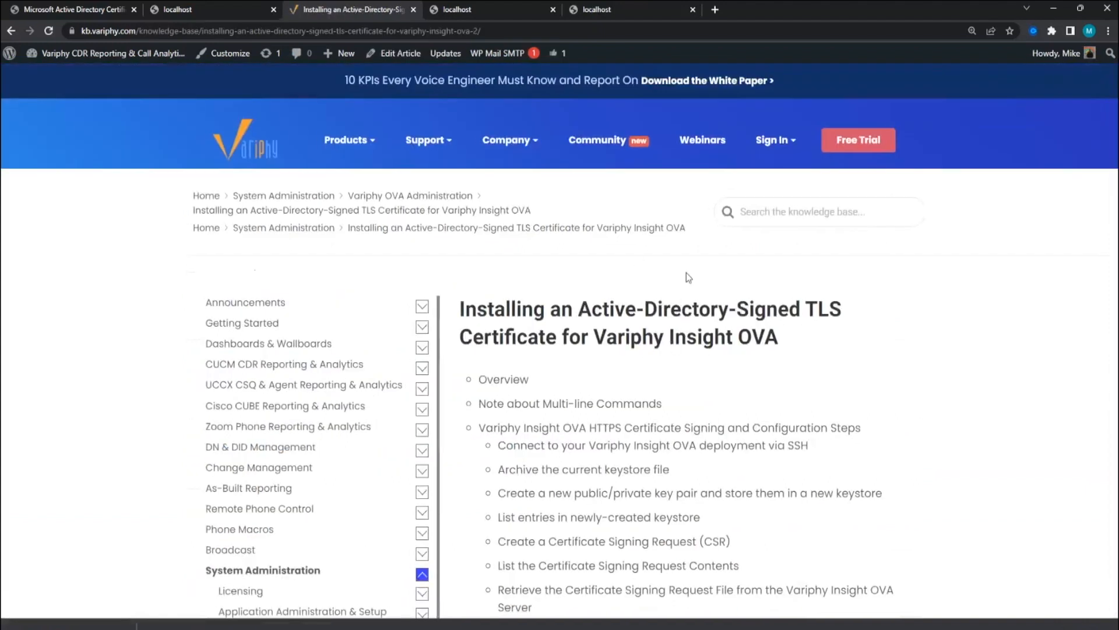
{"action": "scroll", "coordinate": [704, 293], "scroll_direction": "down", "scroll_amount": 10}
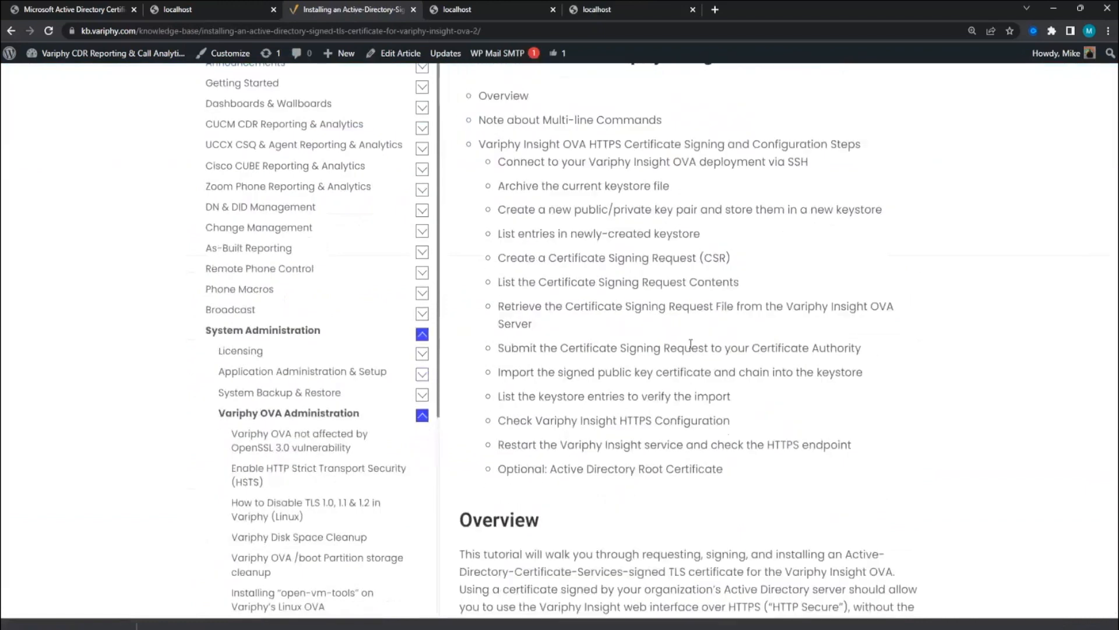
{"action": "scroll", "coordinate": [694, 340], "scroll_direction": "up", "scroll_amount": 3}
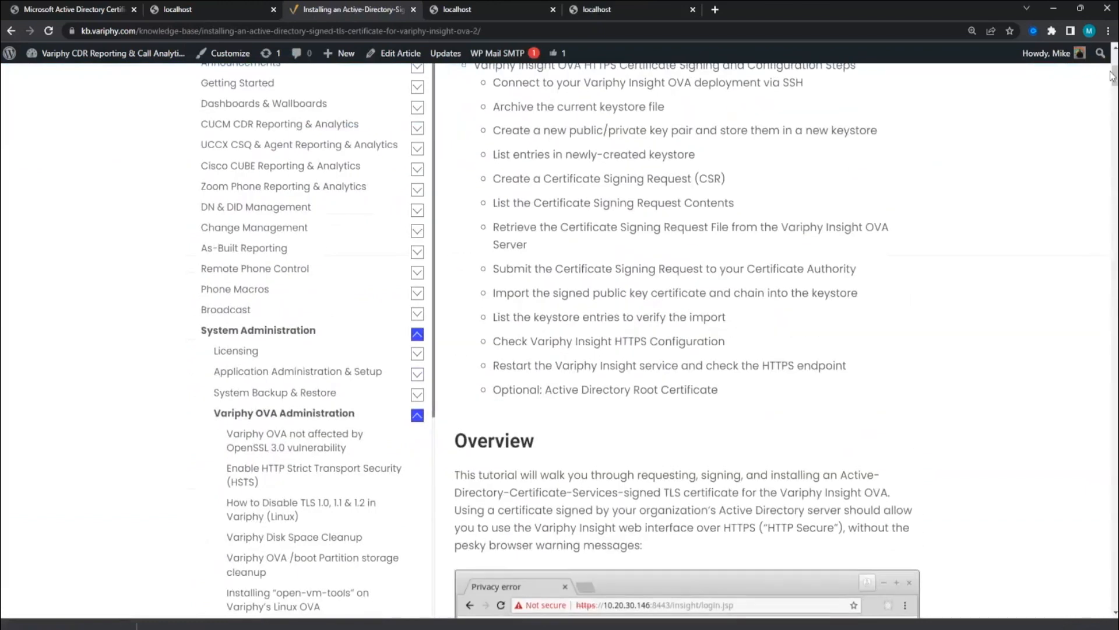
{"action": "left_click_drag", "start_coordinate": [1110, 75], "coordinate": [1113, 148]}
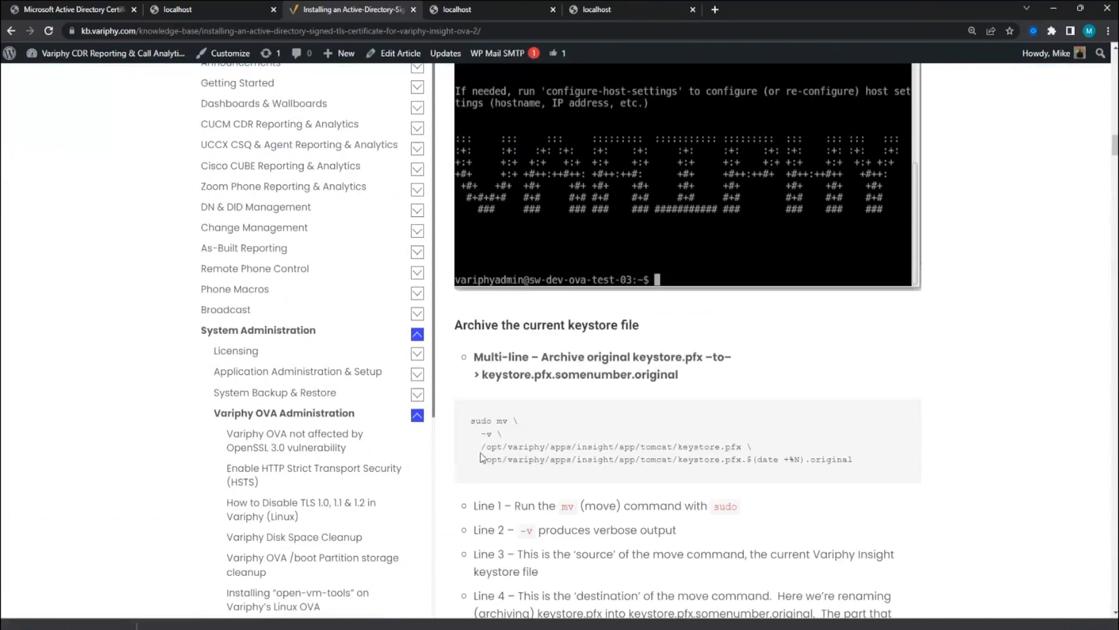
{"action": "left_click_drag", "start_coordinate": [481, 447], "coordinate": [822, 460]}
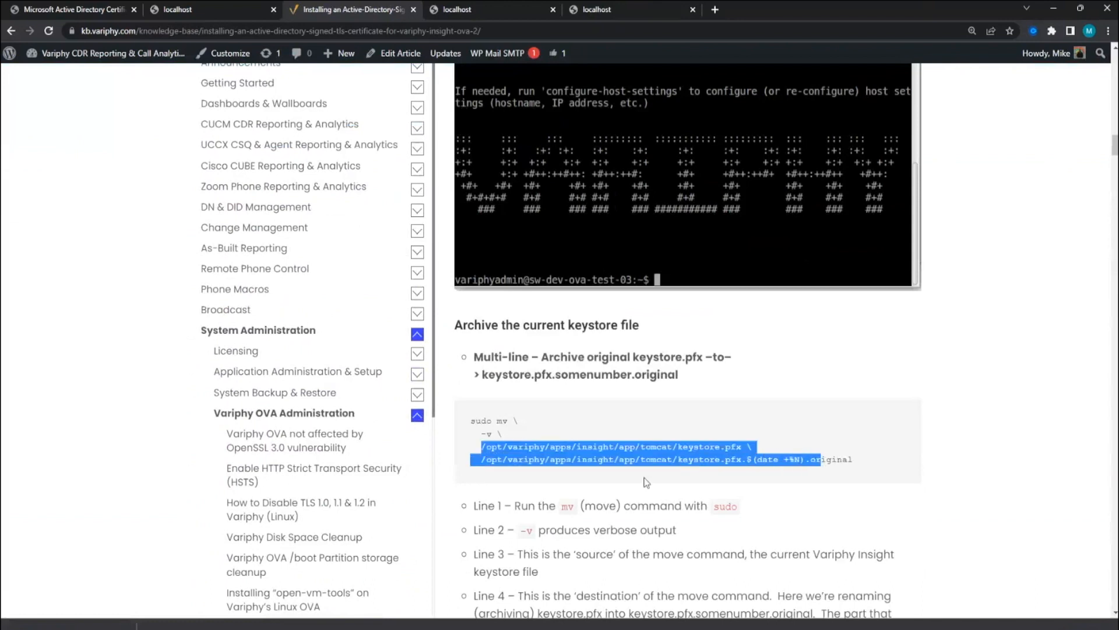
{"action": "left_click", "coordinate": [543, 524]}
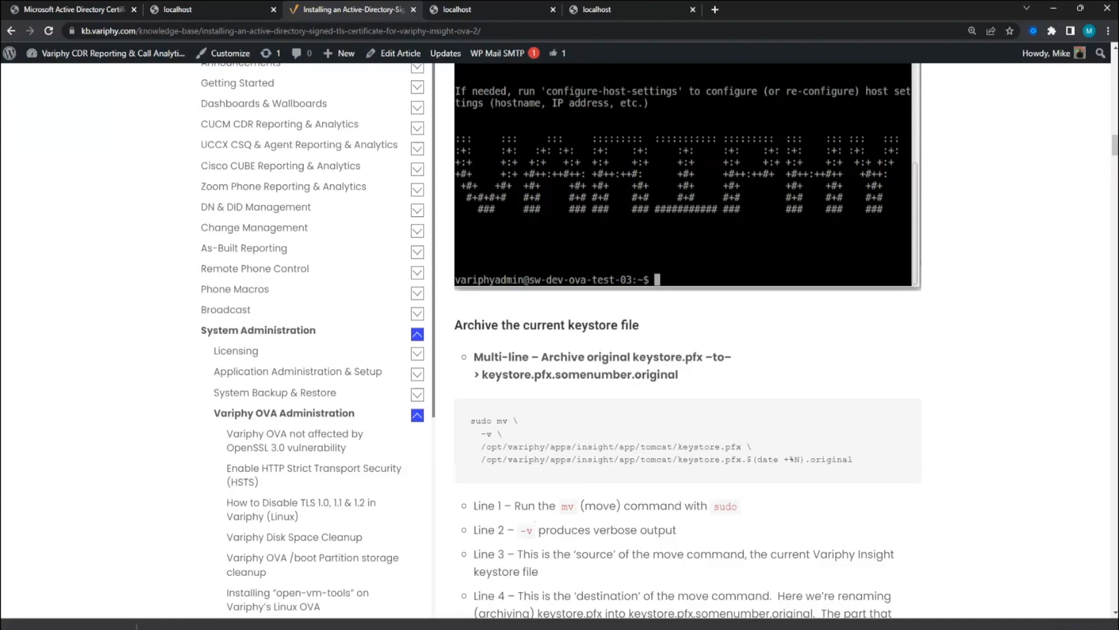
{"action": "key", "text": "alt+Tab"}
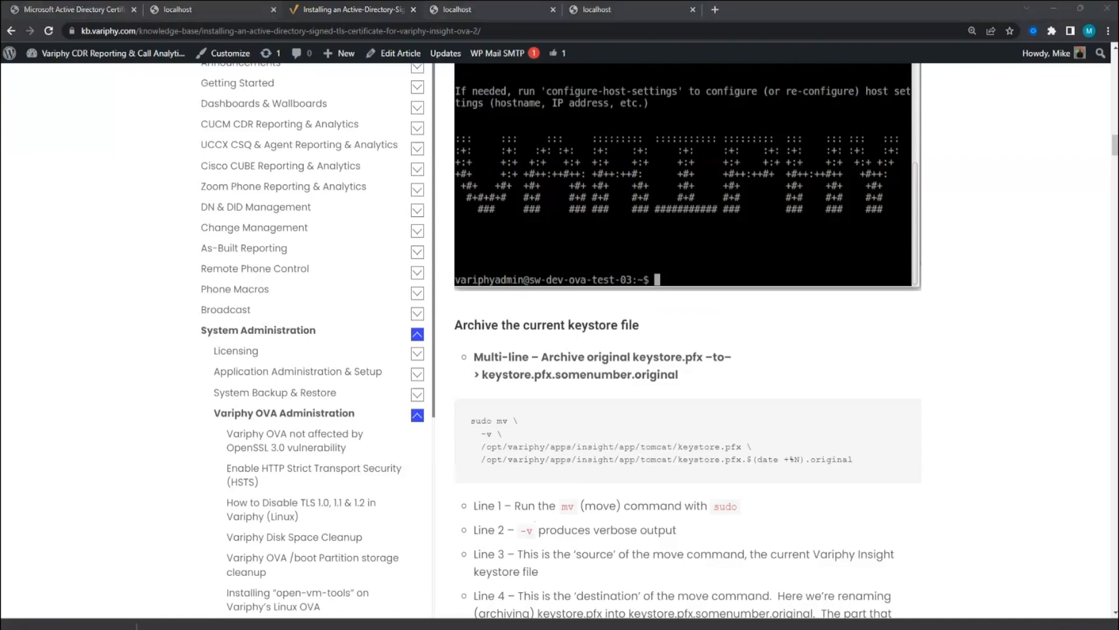